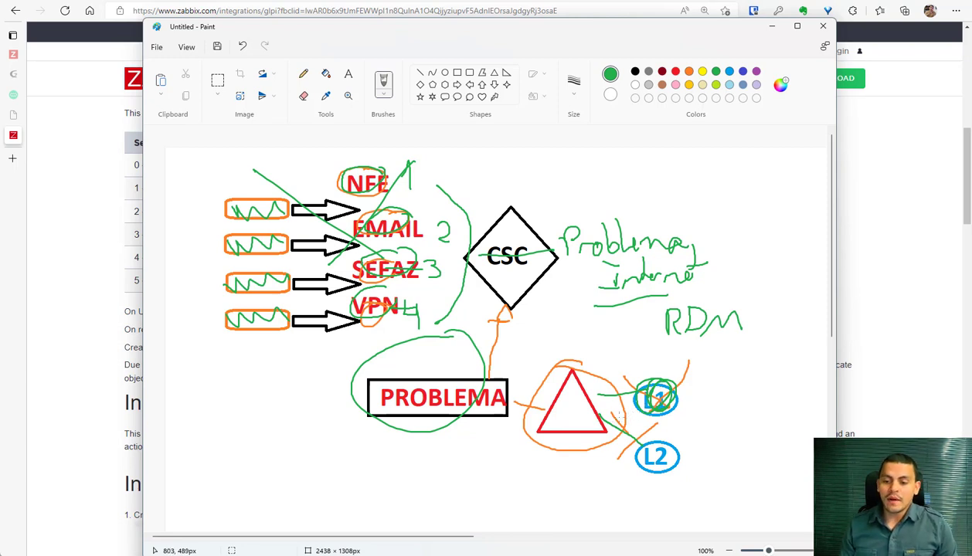
Circle the L1 and L2 ovals with green freehand strokes.
left_click_drag(644, 378, 630, 403)
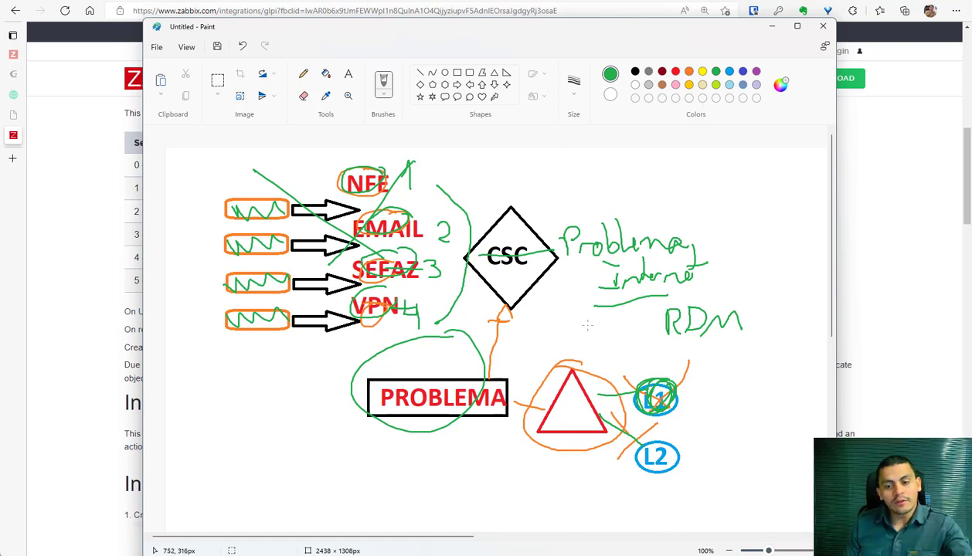
left_click_drag(625, 378, 633, 399)
mouse_move(615, 433)
left_mouse_down()
mouse_move(657, 430)
mouse_move(645, 445)
left_mouse_up()
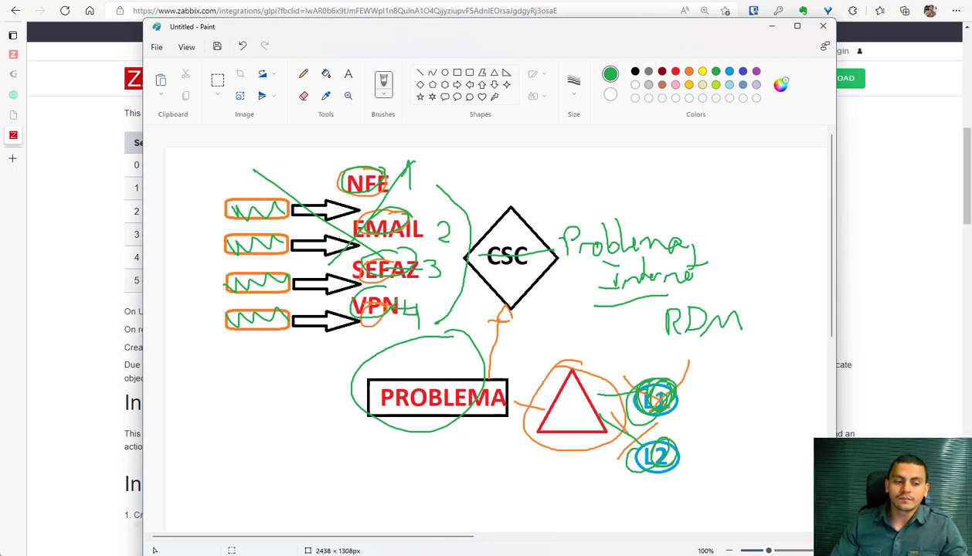
key("alt+Tab")
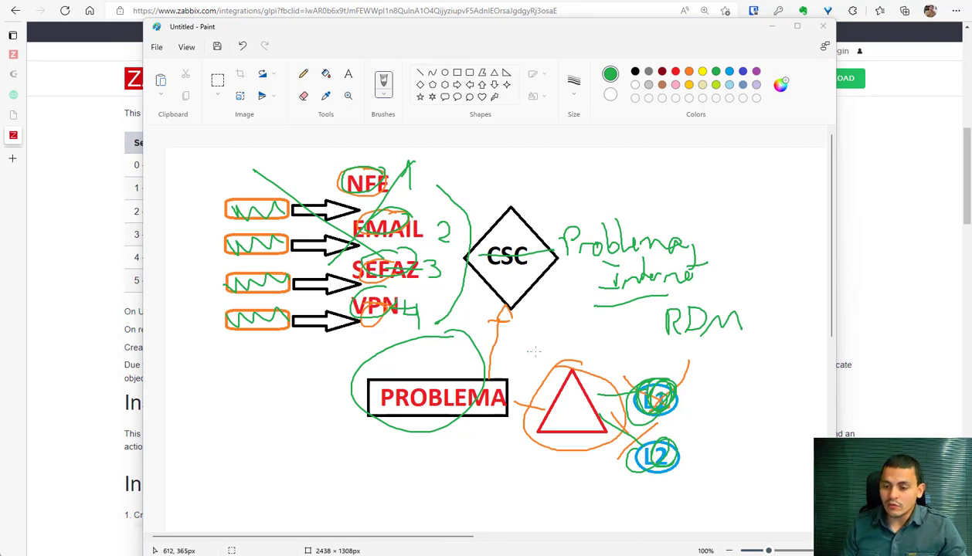
Sketch green strokes around the red triangle: a line towards L2, a loop on the triangle, a short line below RDM and another mark on L2.
left_click(623, 429)
left_click_drag(572, 398, 626, 426)
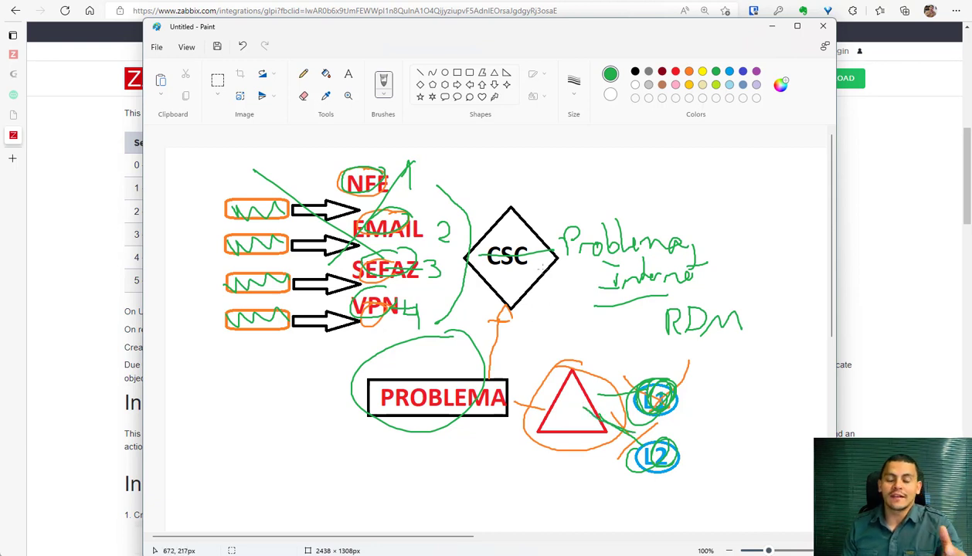
mouse_move(556, 366)
left_mouse_down()
mouse_move(532, 413)
mouse_move(575, 421)
left_mouse_up()
left_click_drag(608, 366, 643, 357)
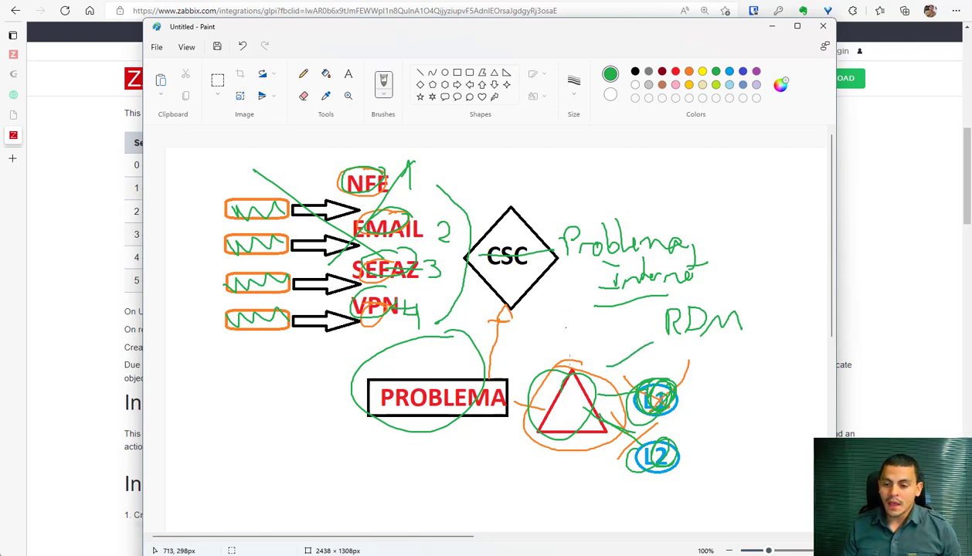
left_click_drag(623, 435, 629, 462)
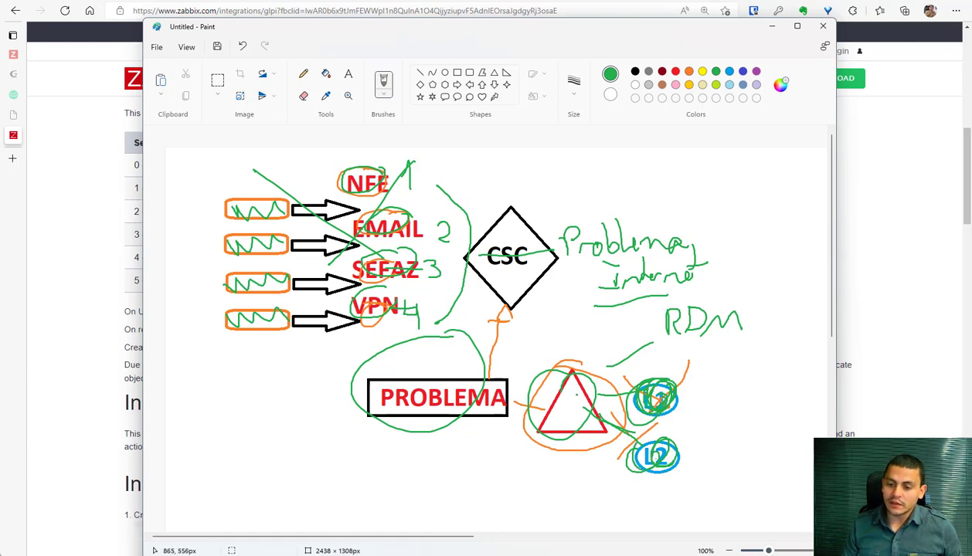
Draw green check marks over the PROBLEMA box and the triangle, and join the two with a line.
left_click_drag(409, 369, 499, 348)
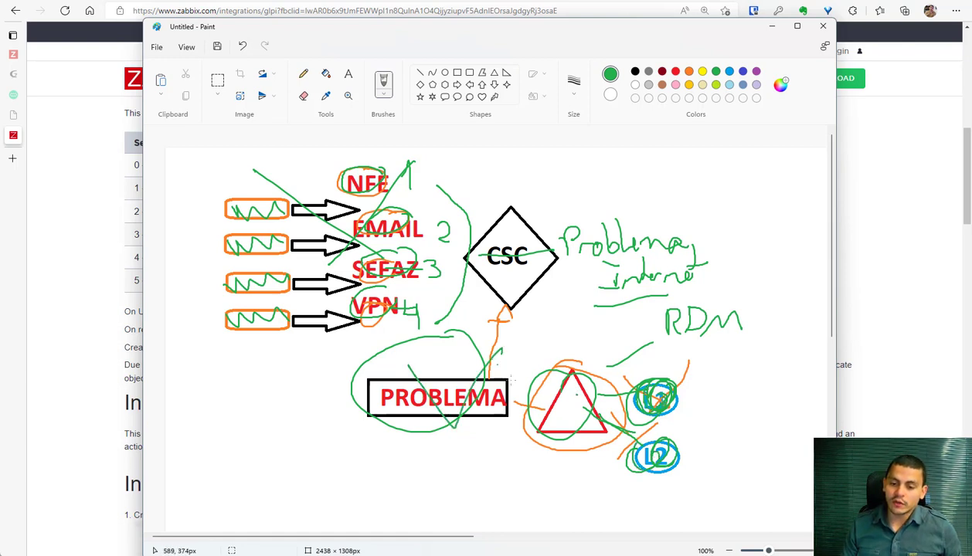
left_click_drag(545, 425, 606, 358)
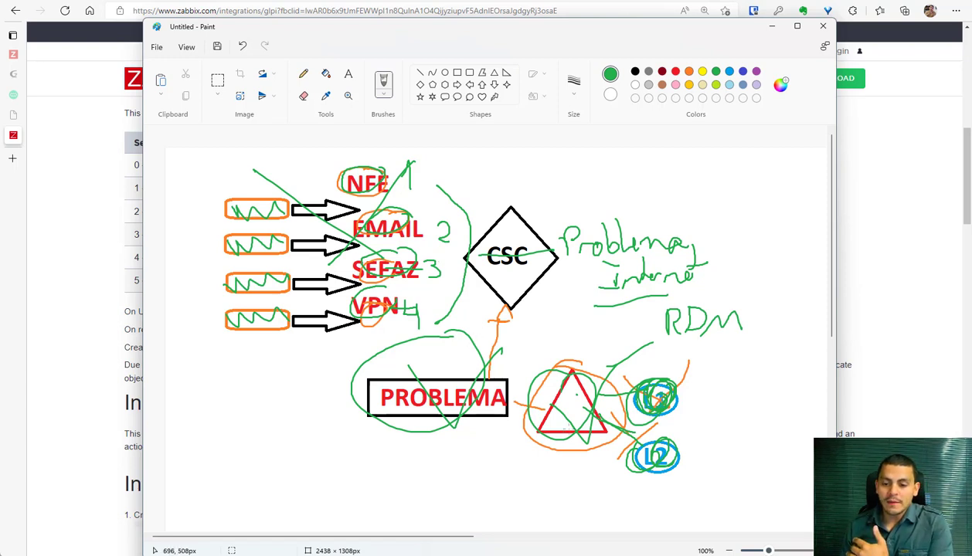
left_click_drag(555, 417, 499, 404)
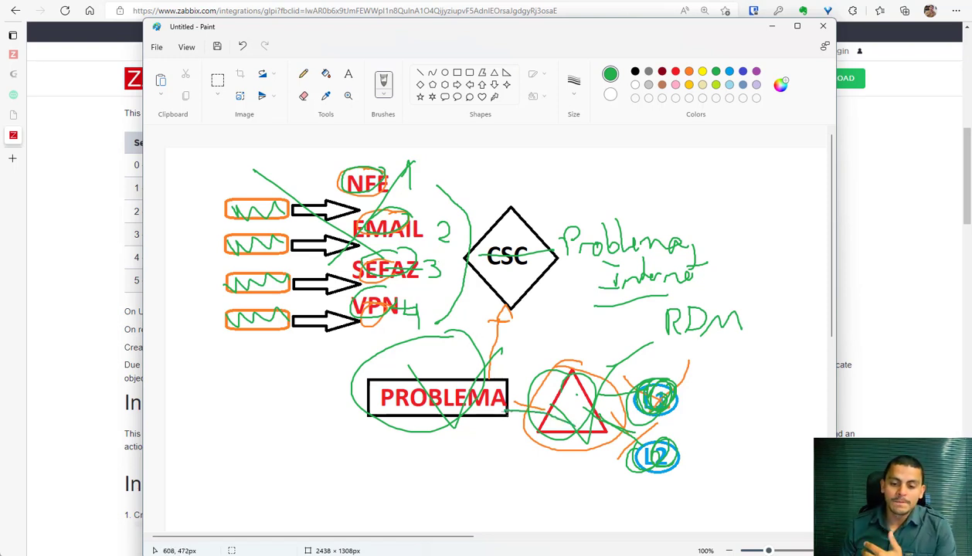
Draw short green dashes below the PROBLEMA box and handwrite a note starting "Em observa" beside them.
mouse_move(397, 451)
left_mouse_down()
mouse_move(432, 454)
mouse_move(451, 475)
left_mouse_up()
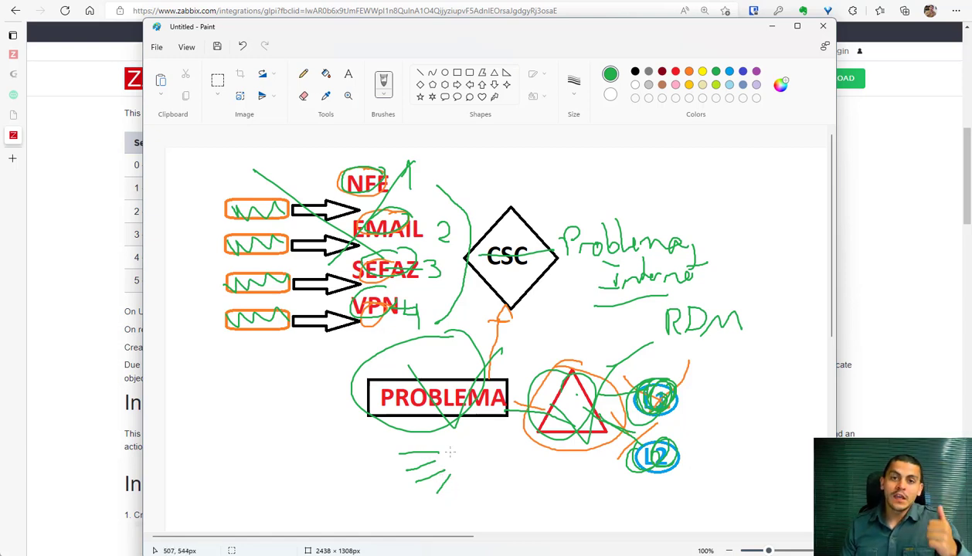
mouse_move(458, 444)
left_mouse_down()
mouse_move(480, 457)
mouse_move(532, 430)
mouse_move(546, 444)
mouse_move(606, 442)
left_mouse_up()
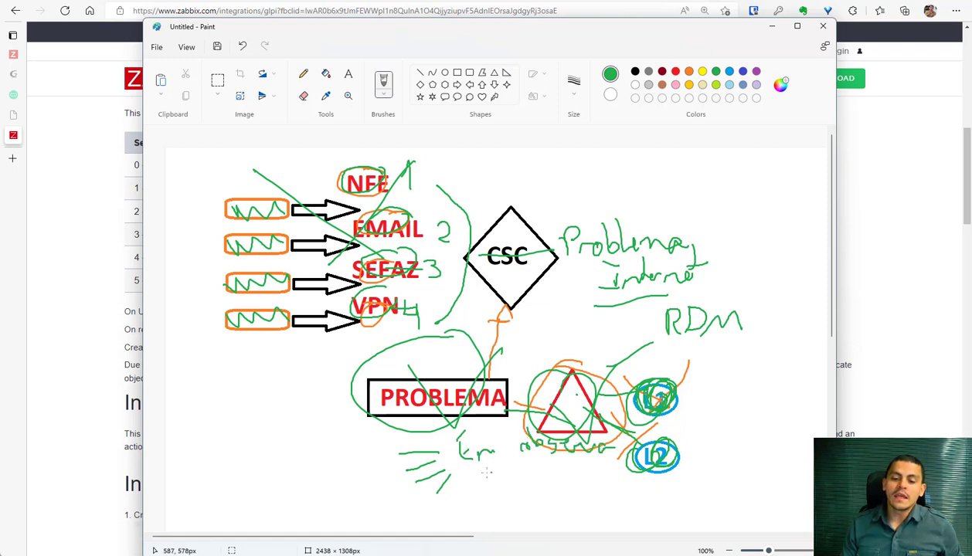
mouse_move(500, 473)
left_mouse_down()
mouse_move(499, 464)
mouse_move(517, 473)
mouse_move(599, 453)
mouse_move(616, 467)
mouse_move(621, 455)
left_mouse_up()
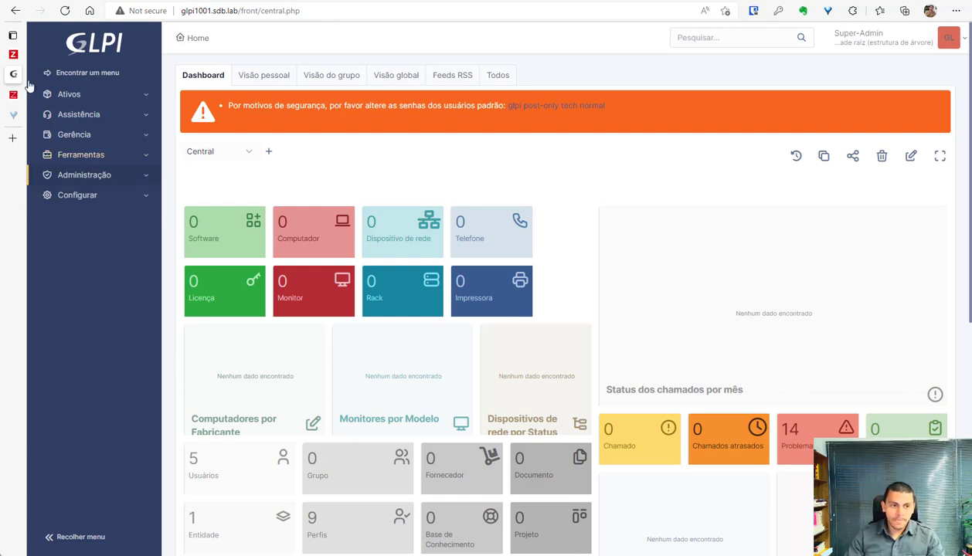
Compare the Zabbix and GLPI dashboards in the browser, highlighting "1001" in the GLPI address and "zabbix" in the Zabbix address.
left_click(13, 54)
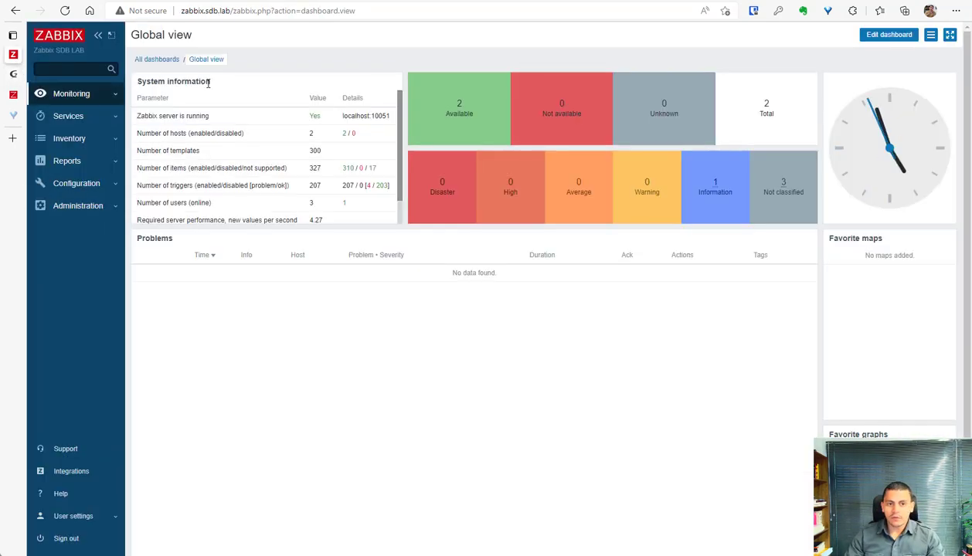
left_click(13, 73)
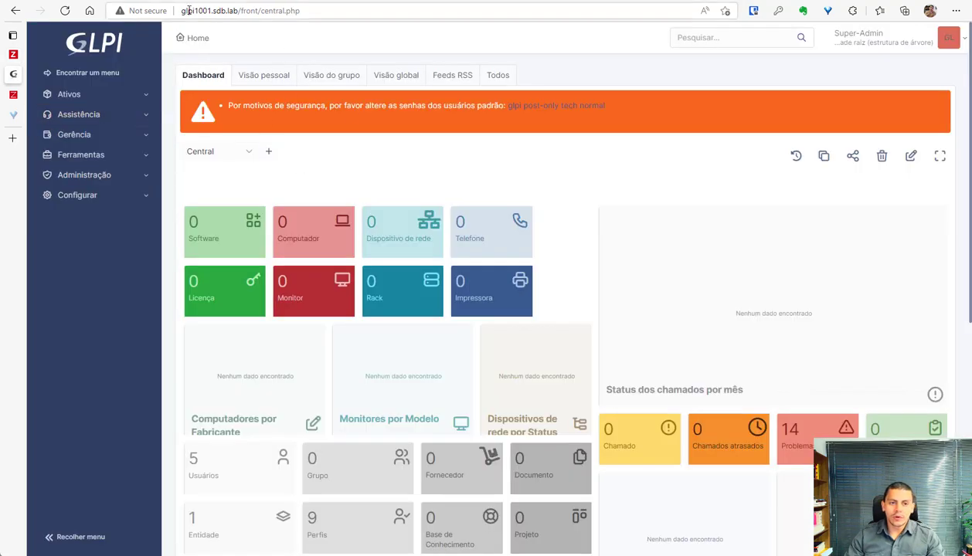
left_click_drag(194, 11, 213, 10)
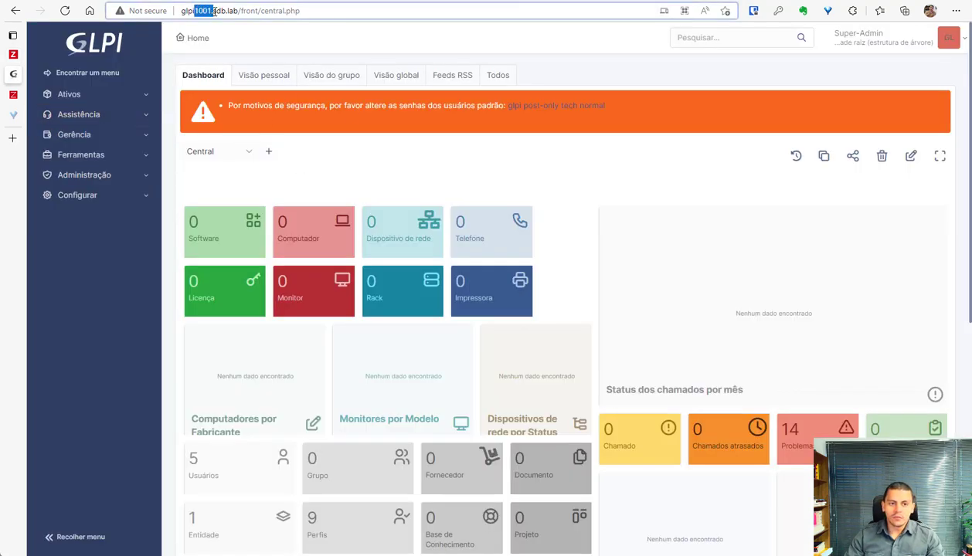
left_click(16, 56)
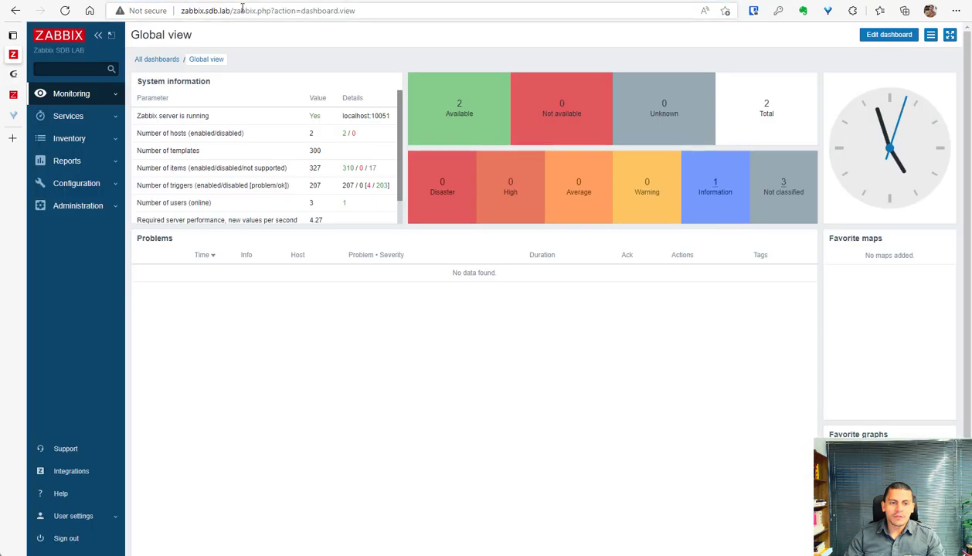
left_click_drag(181, 10, 205, 11)
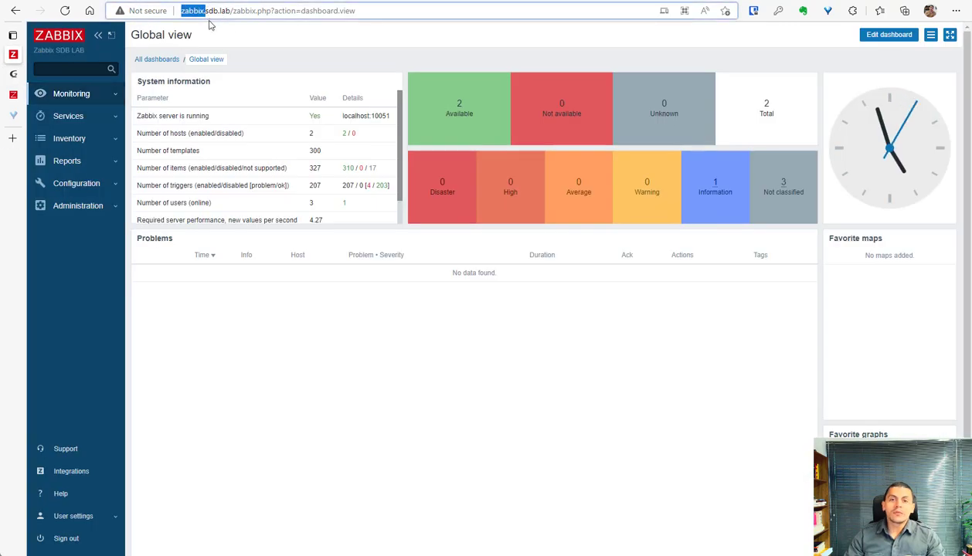
left_click(454, 364)
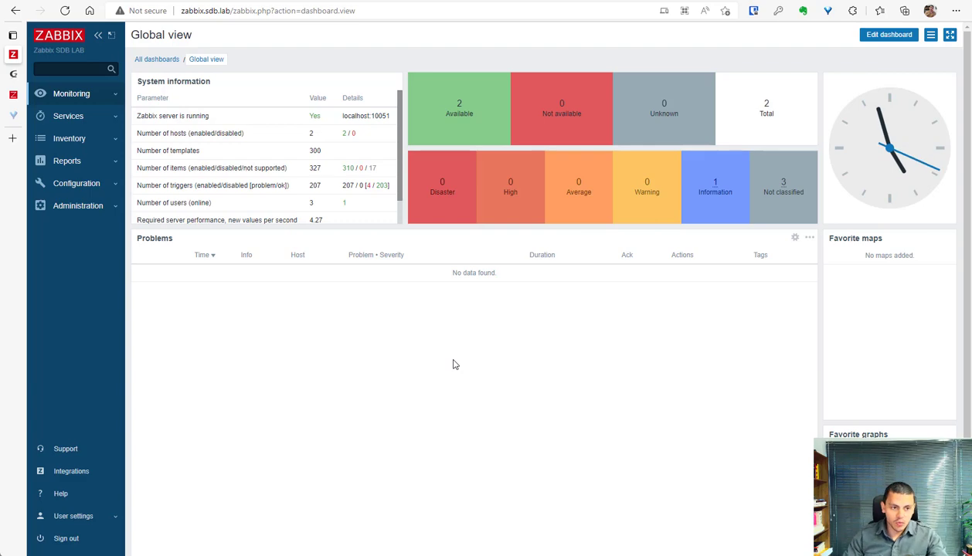
Open the GLPi integration page on zabbix.com and examine the supported Zabbix version and the tested GLPI version.
left_click(13, 95)
scroll(224, 405, "down", 4)
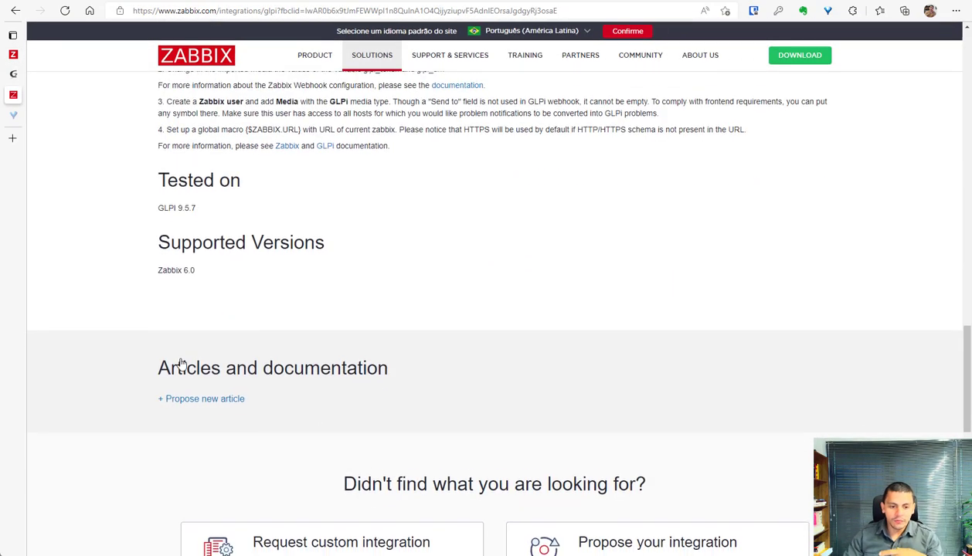
left_click_drag(200, 264, 150, 263)
left_click_drag(205, 199, 156, 199)
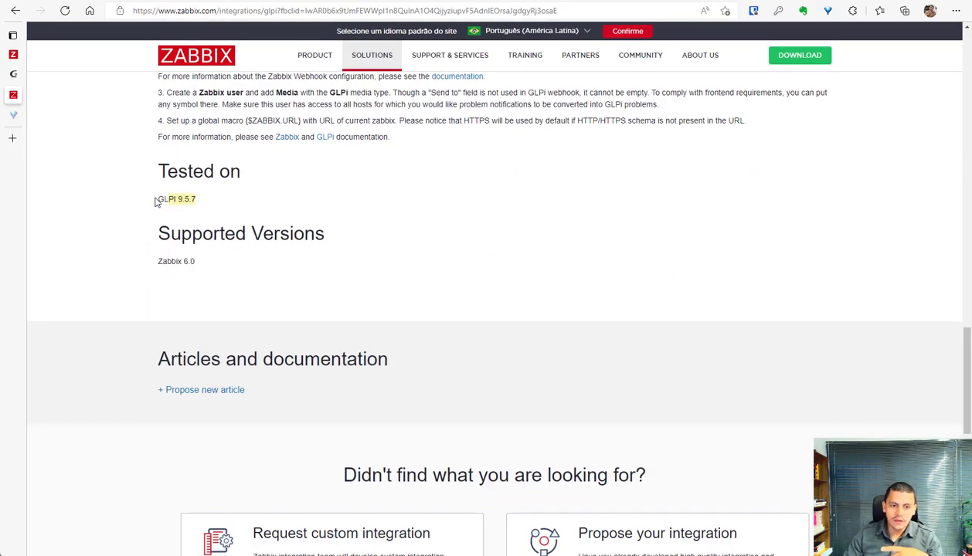
scroll(232, 224, "up", 3)
scroll(297, 322, "up", 10)
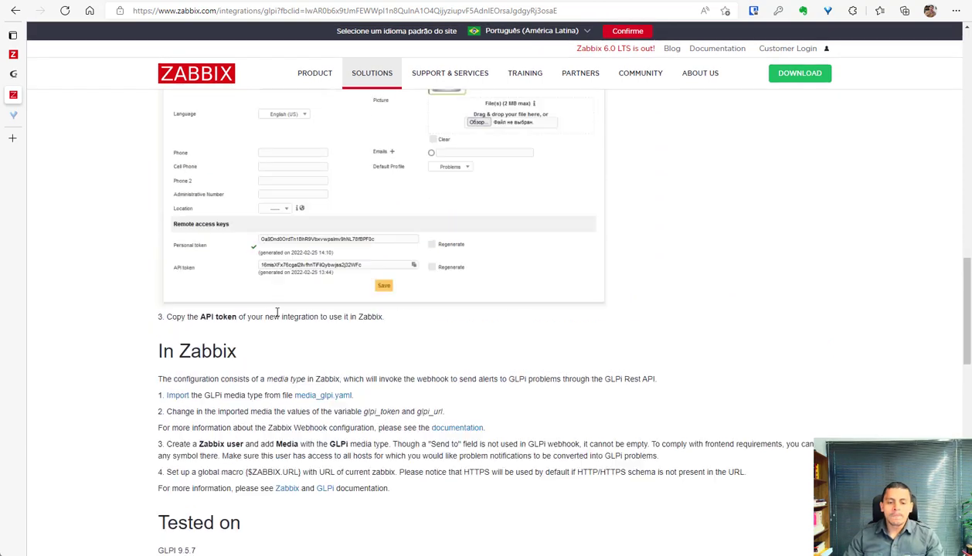
Review the GLPi webhook introduction and the start of its installation guide.
scroll(287, 332, "down", 2)
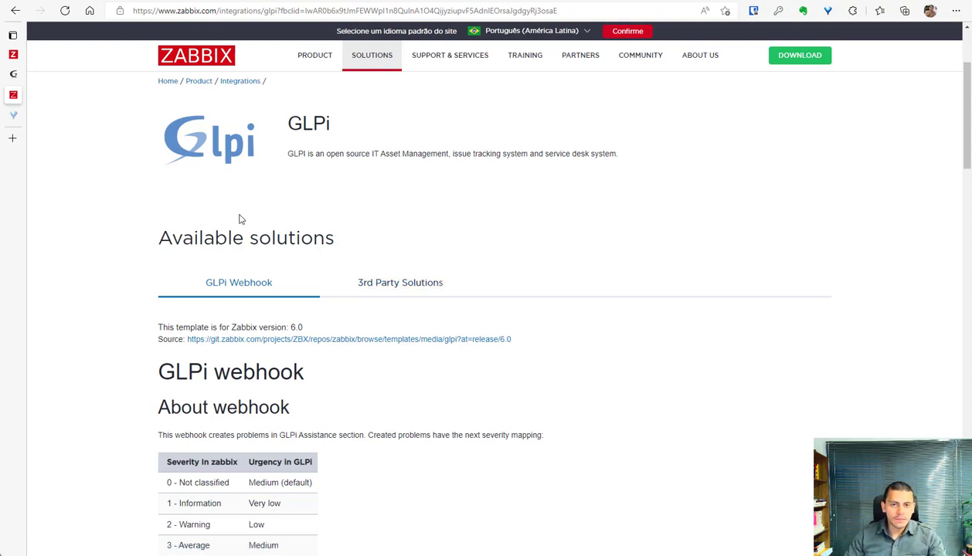
scroll(348, 204, "down", 3)
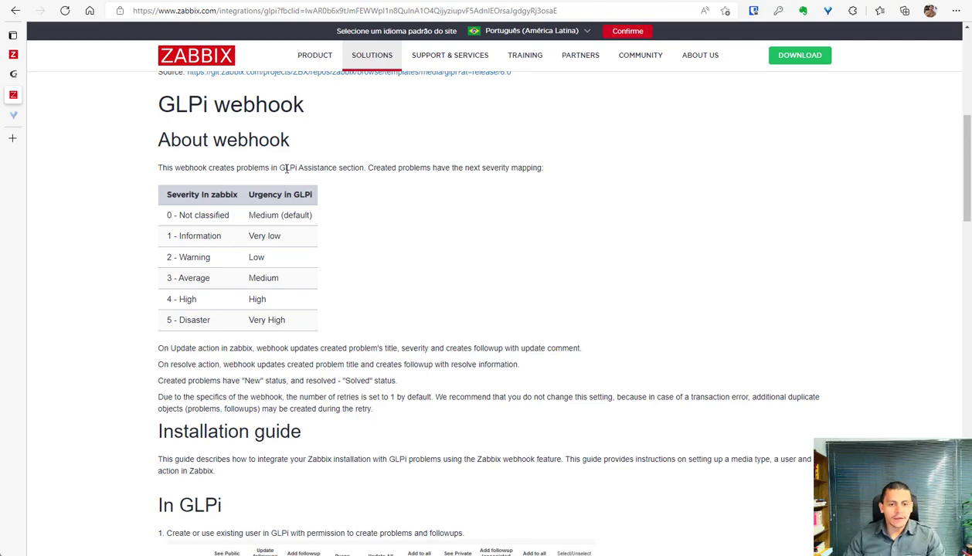
scroll(281, 277, "down", 3)
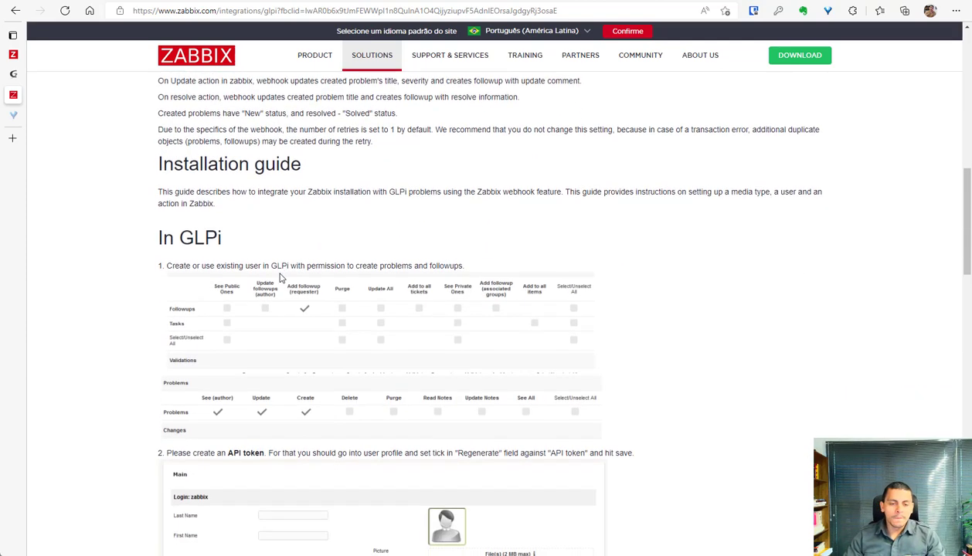
scroll(282, 276, "up", 4)
scroll(171, 292, "down", 1)
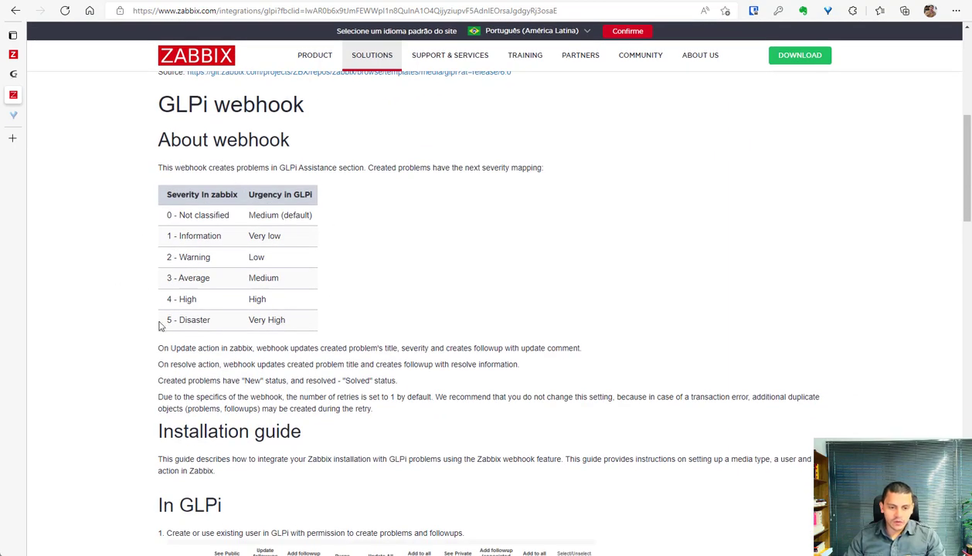
Examine the severity mapping table, highlighting its Zabbix severity and GLPi urgency headings and the "3 - Average" row.
left_click_drag(162, 194, 306, 197)
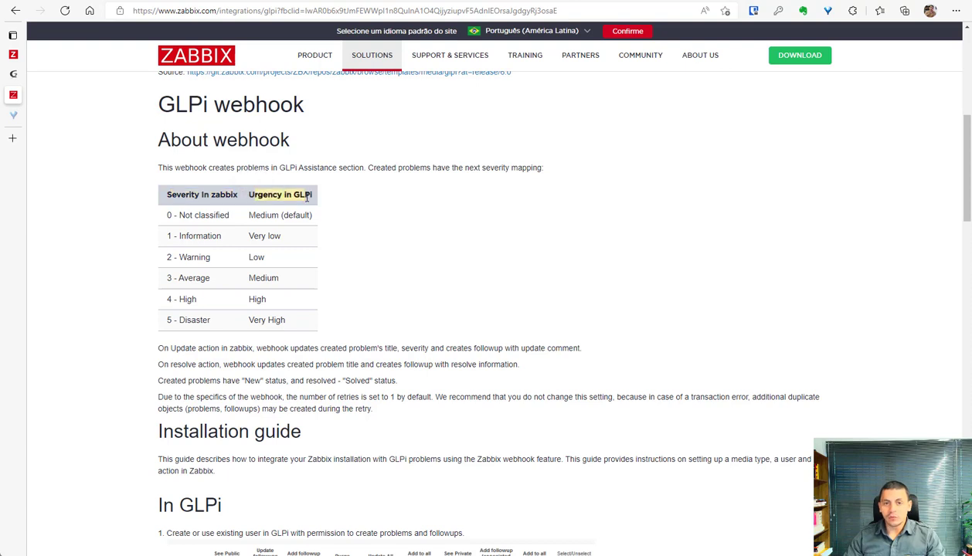
left_click(382, 232)
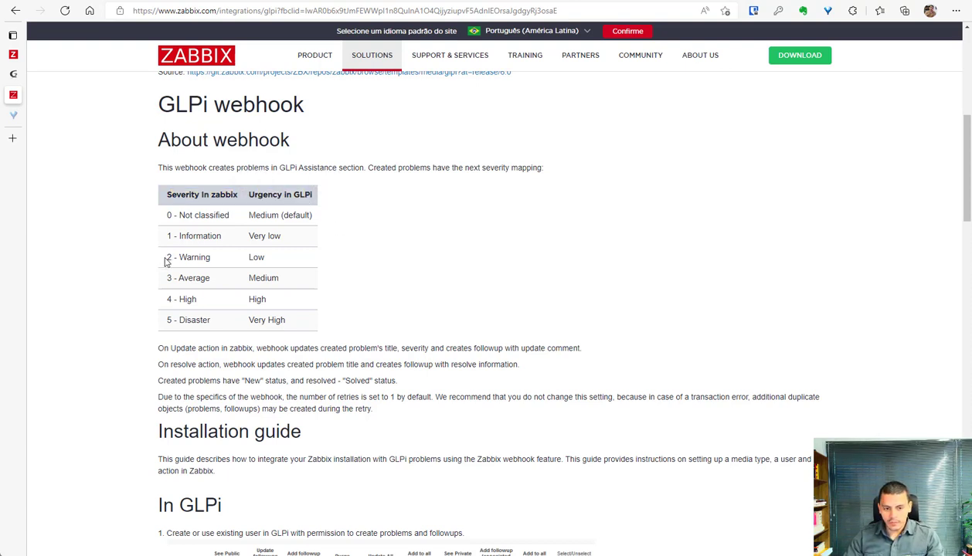
left_click_drag(165, 277, 280, 280)
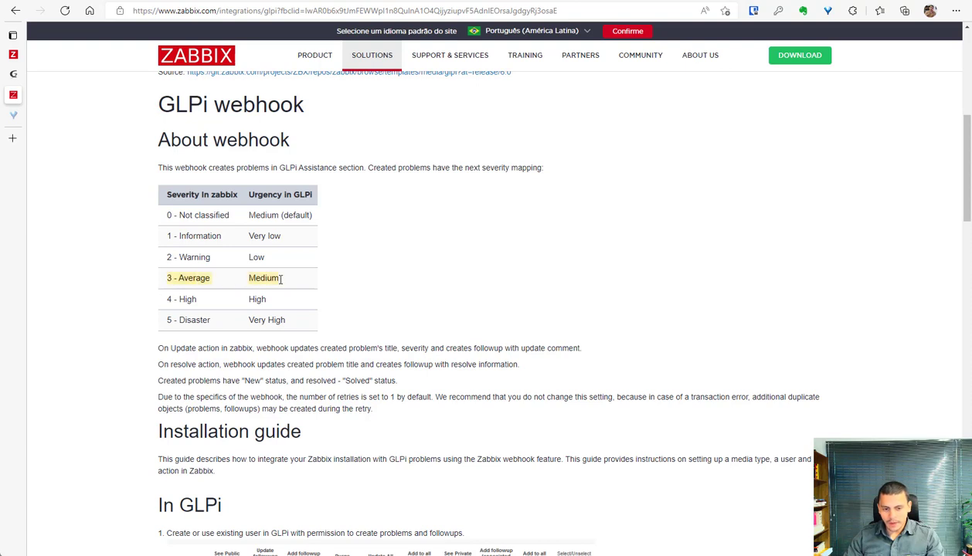
left_click(409, 283)
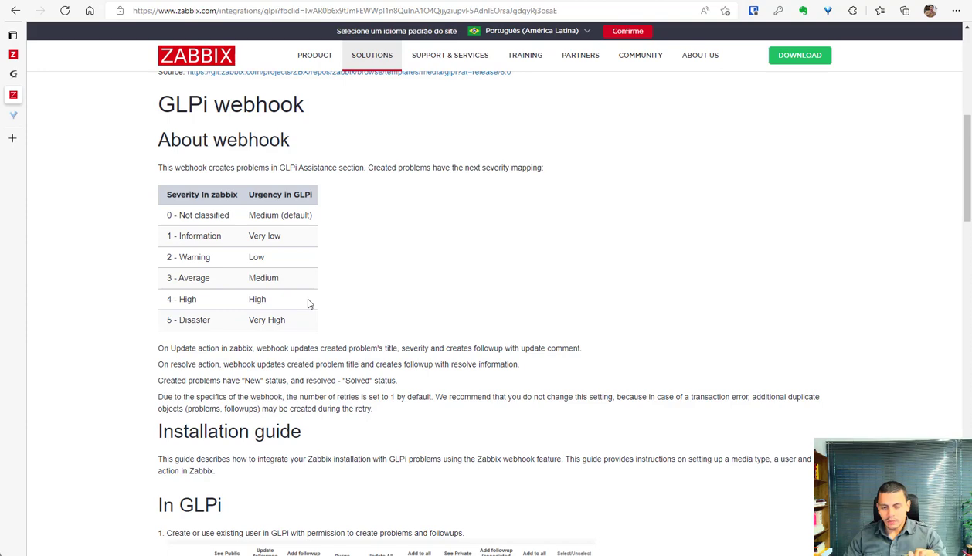
Highlight the Warning to Disaster rows of the severity mapping, and single out "2 - Warning" and its "Low" urgency.
scroll(225, 300, "down", 2)
left_click_drag(180, 125, 224, 184)
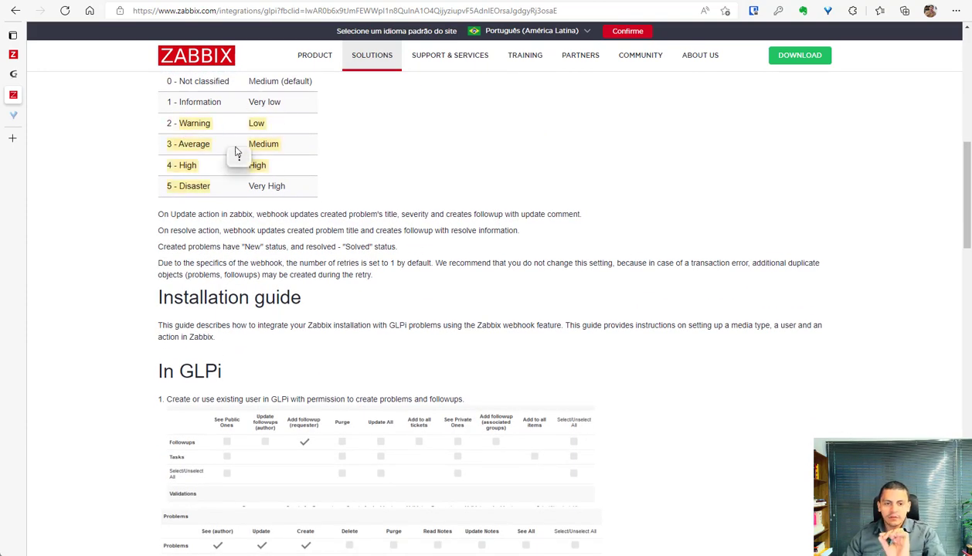
left_click(177, 123)
left_click_drag(167, 122, 226, 127)
scroll(232, 123, "up", 2)
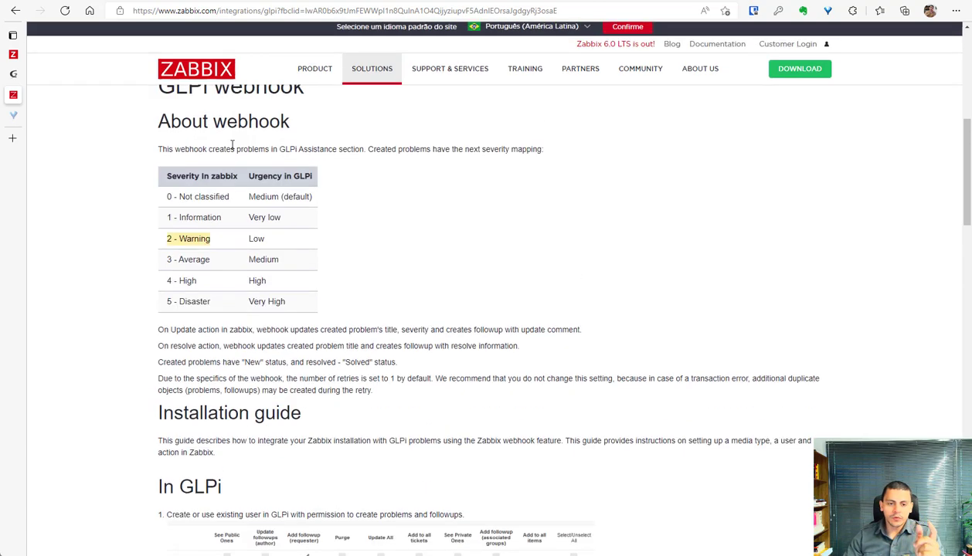
double_click(256, 256)
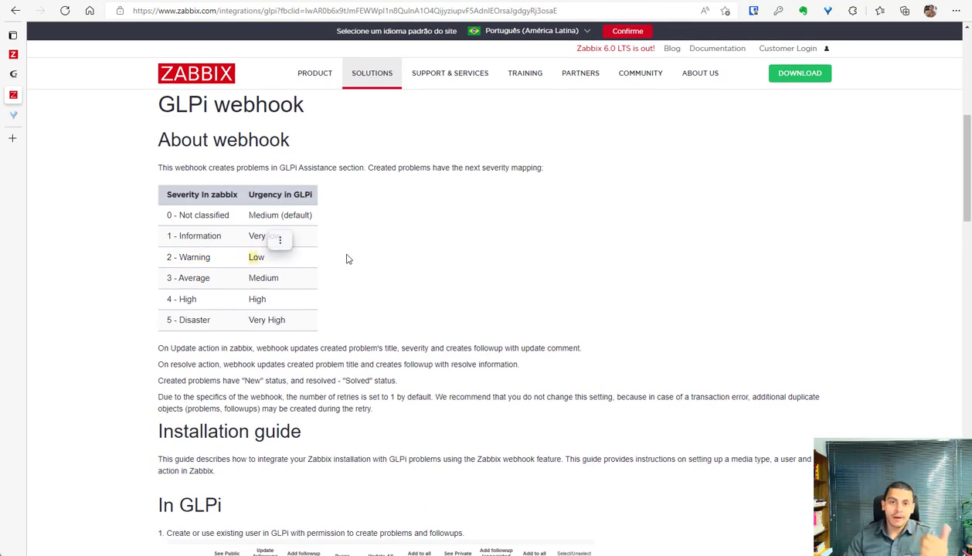
left_click(467, 283)
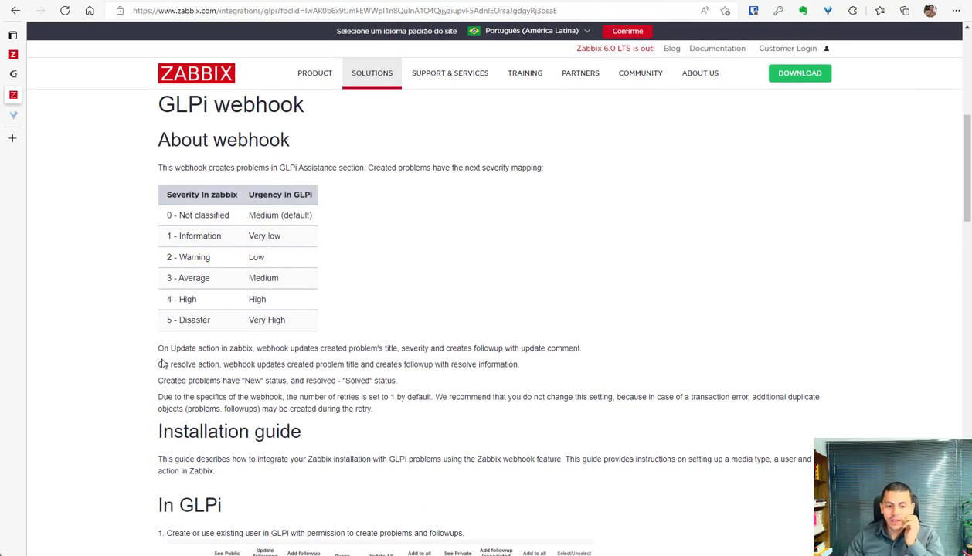
Read the webhook notes on problem updates and resolution, highlighting the Update action text and "resolve action".
left_click_drag(171, 347, 286, 348)
left_click(331, 347)
left_click_drag(169, 364, 221, 364)
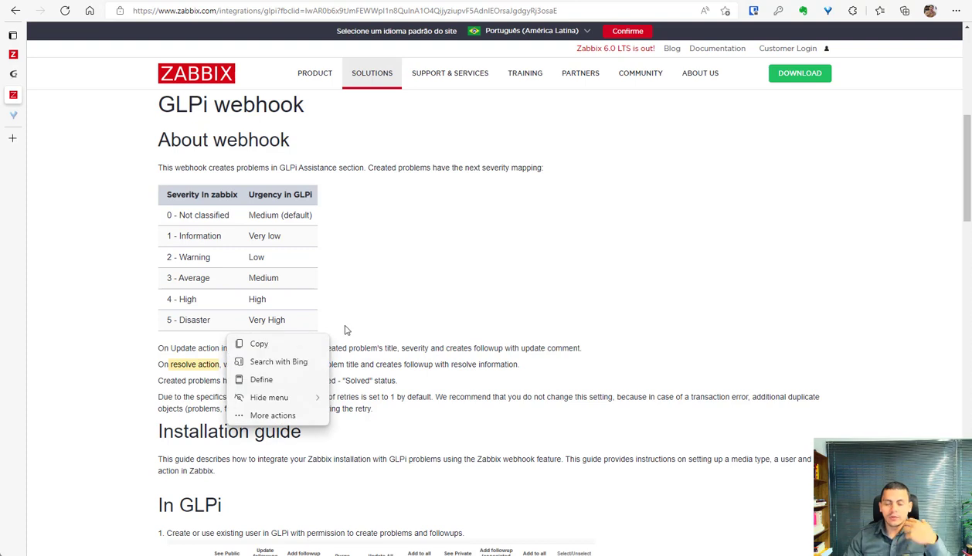
left_click(396, 354)
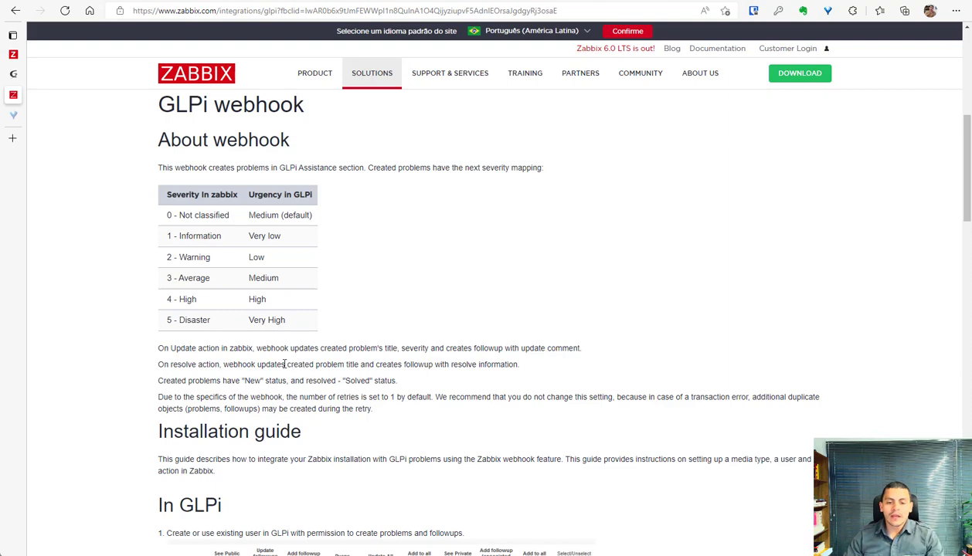
Read the webhook's notes on problem statuses and retries, and continue to the GLPi user permissions in the installation guide.
scroll(244, 394, "down", 1)
left_click_drag(175, 323, 464, 324)
scroll(539, 324, "down", 3)
scroll(539, 324, "down", 1)
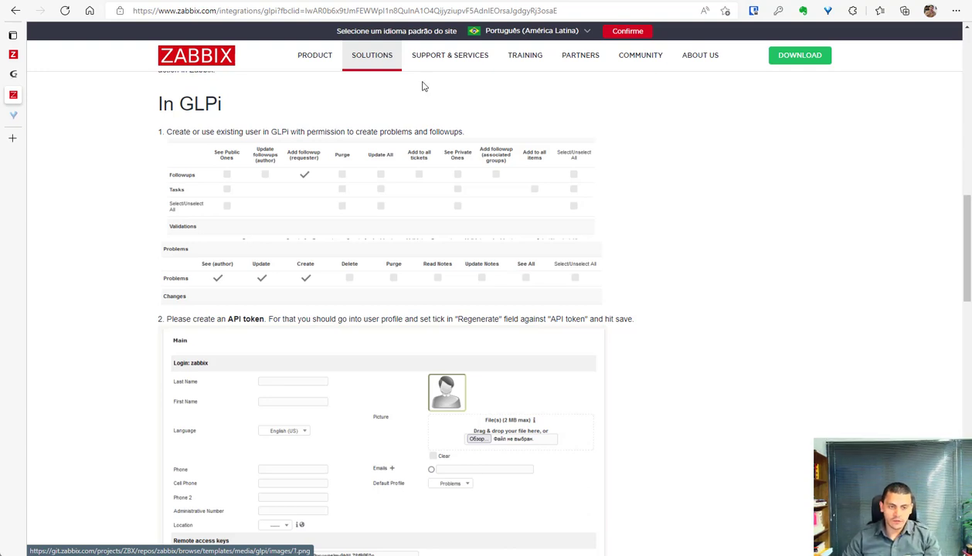
Switch to GLPI and open the zabbix profile from the administration profiles.
left_click(13, 75)
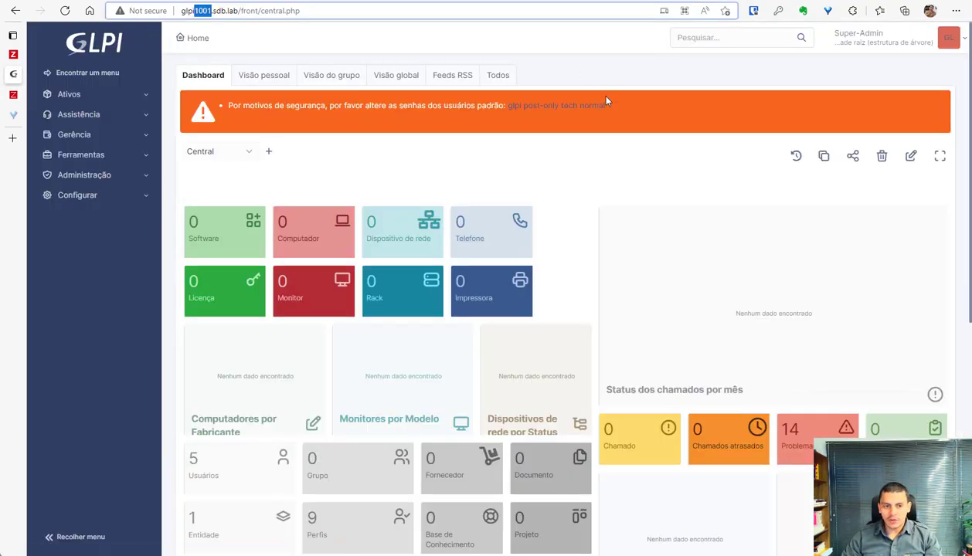
left_click(95, 177)
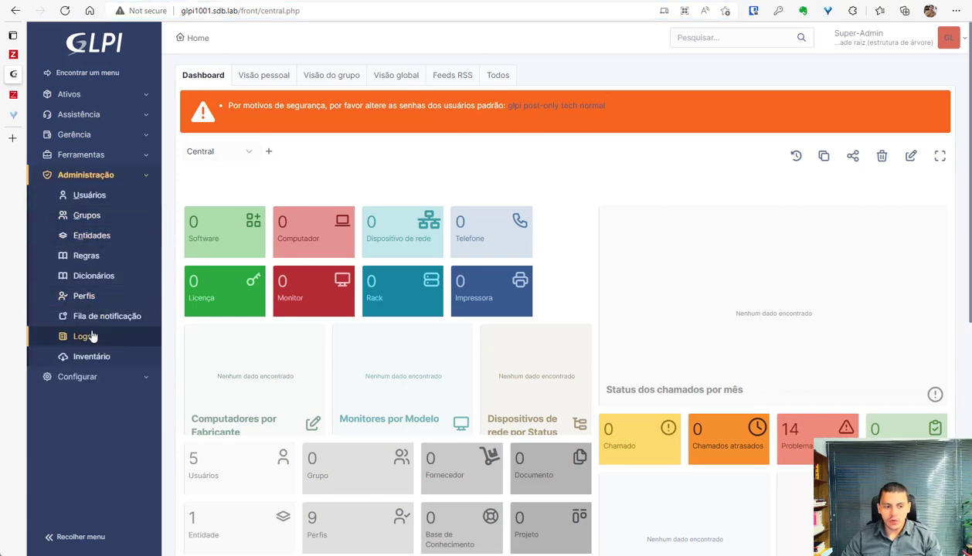
left_click(85, 297)
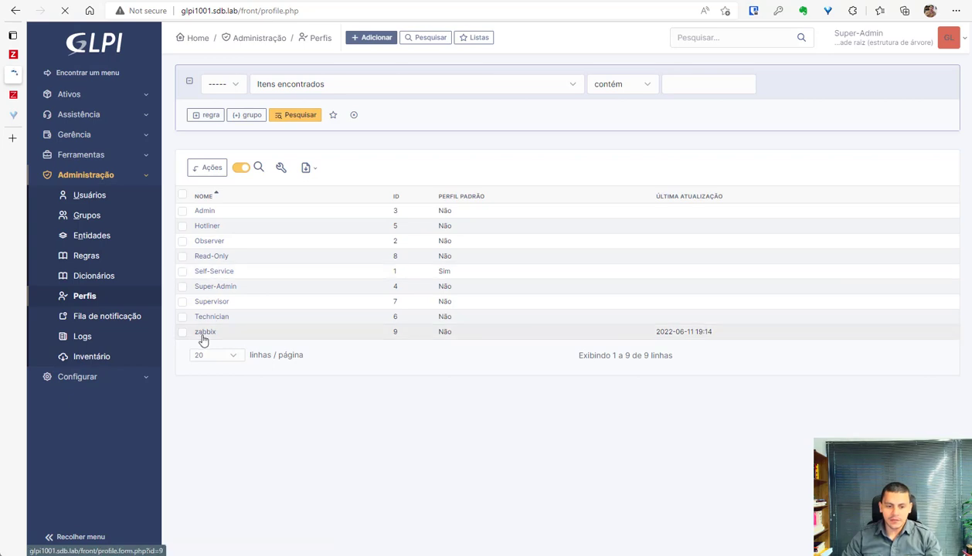
left_click(205, 335)
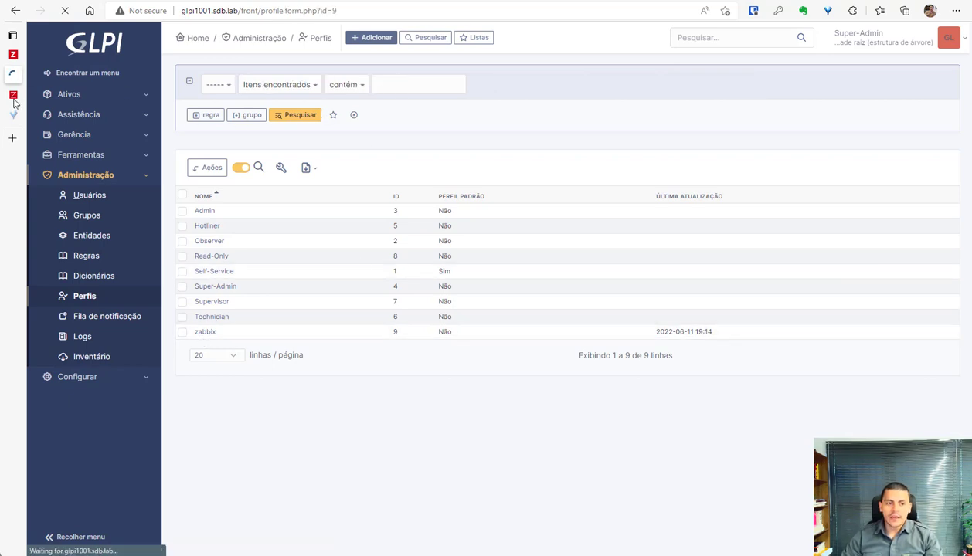
Return to the Zabbix integration guide and examine the required followup and problem permissions and the API token instructions.
left_click(14, 96)
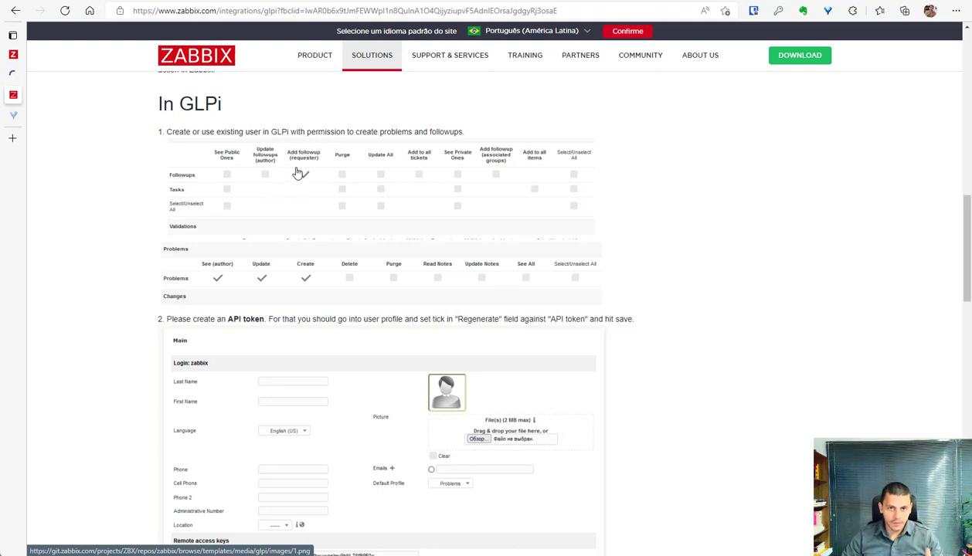
scroll(304, 271, "down", 2)
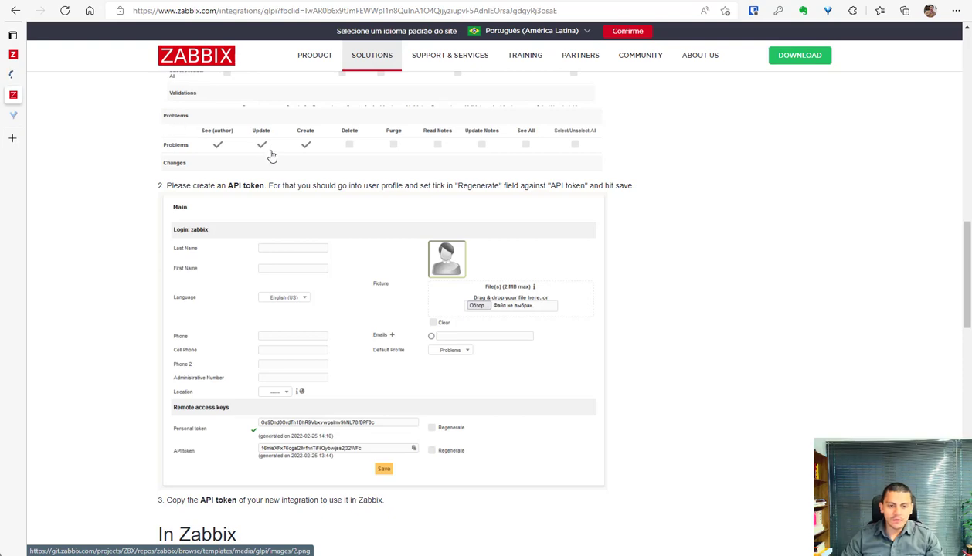
scroll(271, 156, "up", 3)
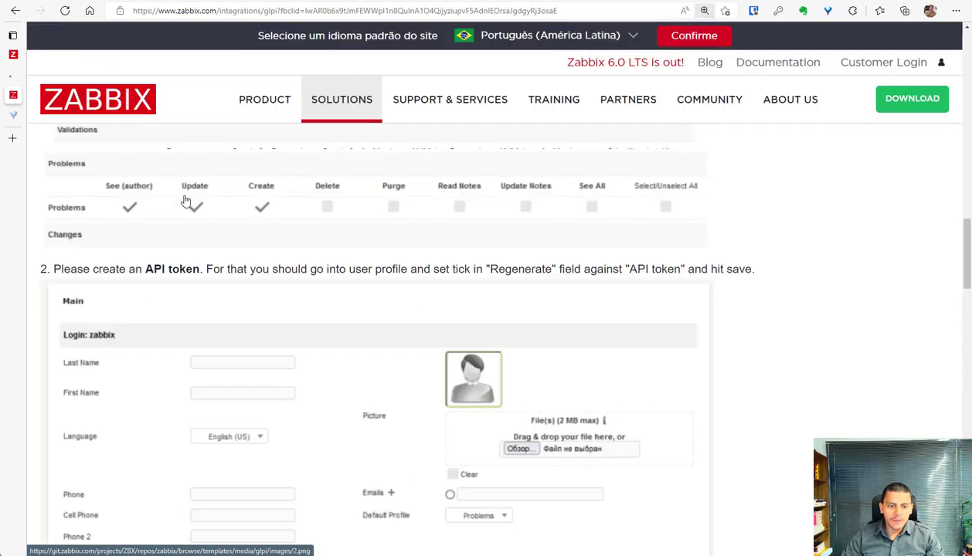
scroll(185, 201, "down", 1)
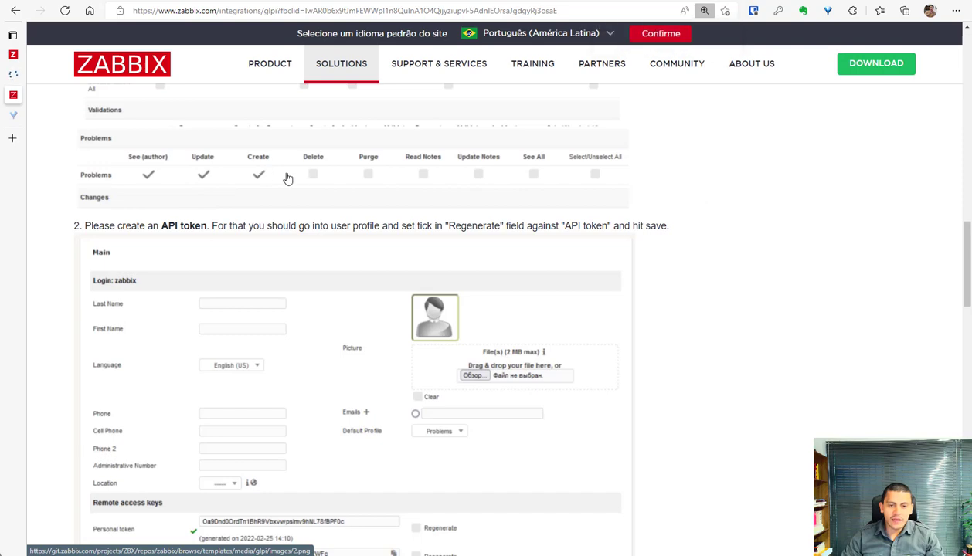
scroll(395, 248, "down", 1)
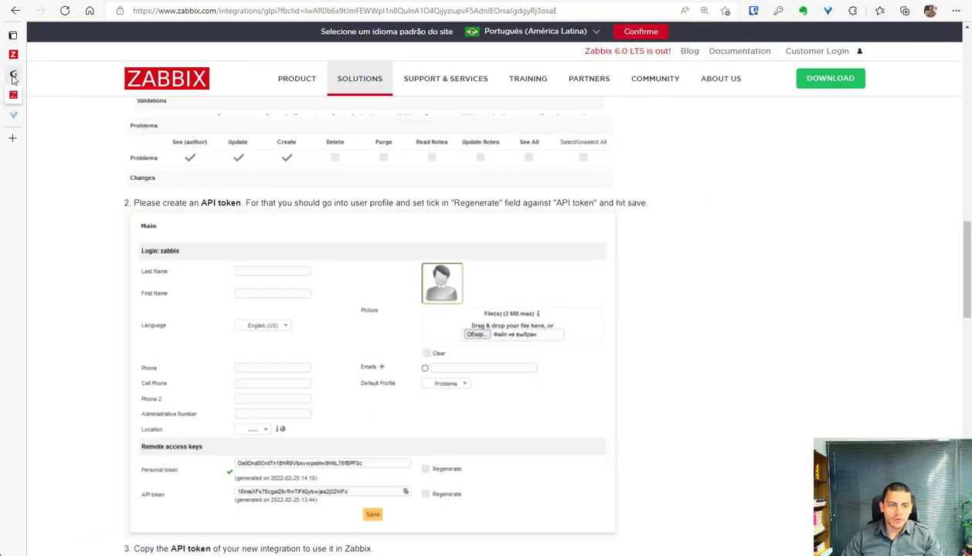
Switch back to GLPI and check the zabbix profile's main settings, including its "Interface do perfil" option.
left_click(13, 74)
left_click(203, 142)
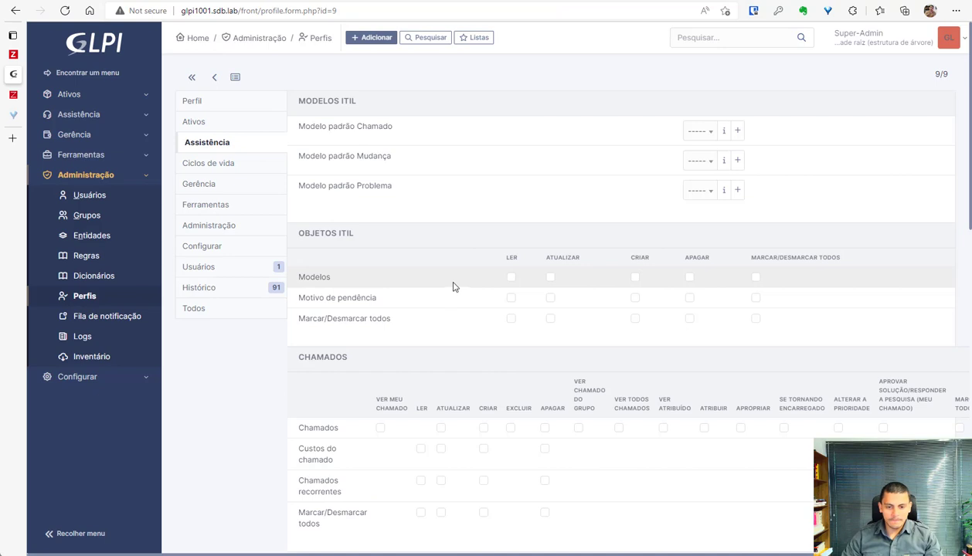
left_click(209, 105)
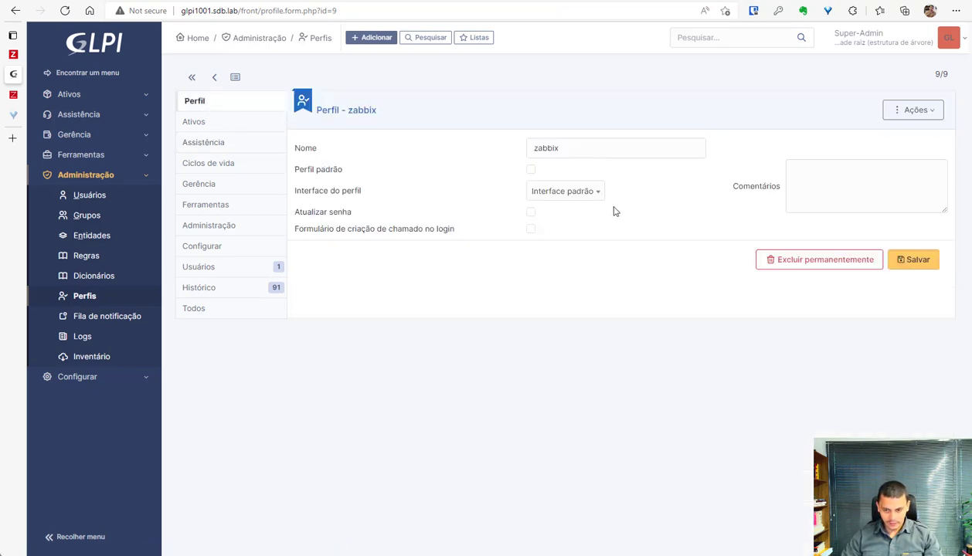
left_click(581, 192)
left_click(677, 236)
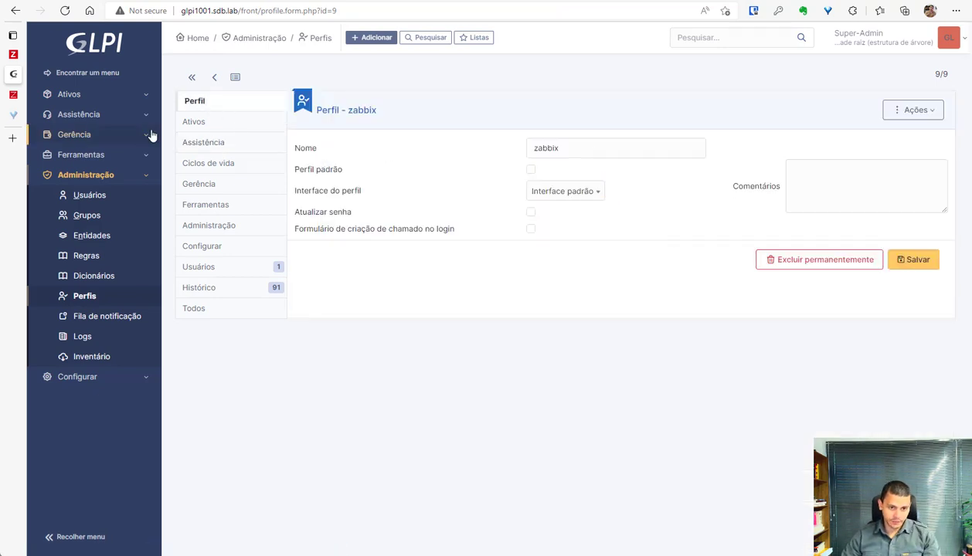
Check the zabbix profile's assistance permissions for "Acompanhamentos", including "Adicionar acompanhamento (requerente)".
left_click(239, 146)
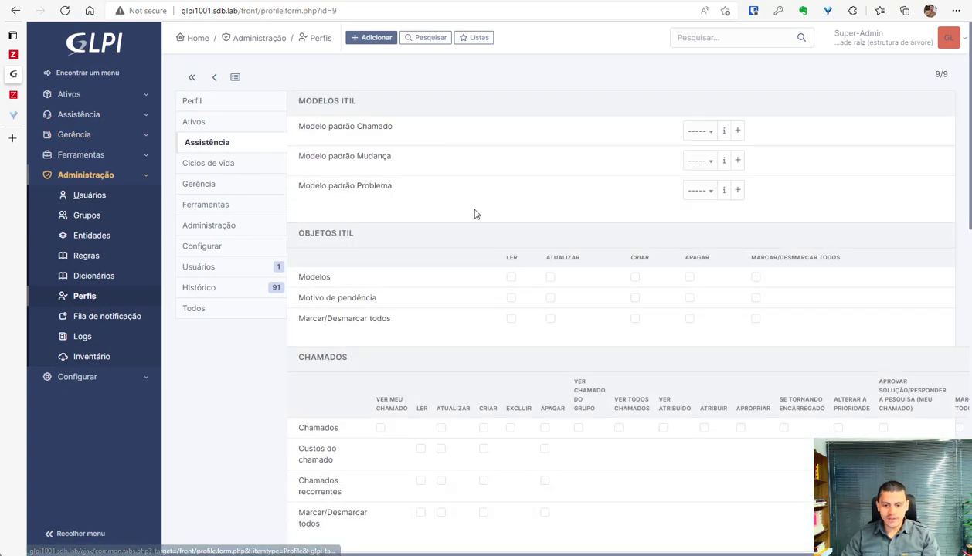
scroll(474, 212, "down", 3)
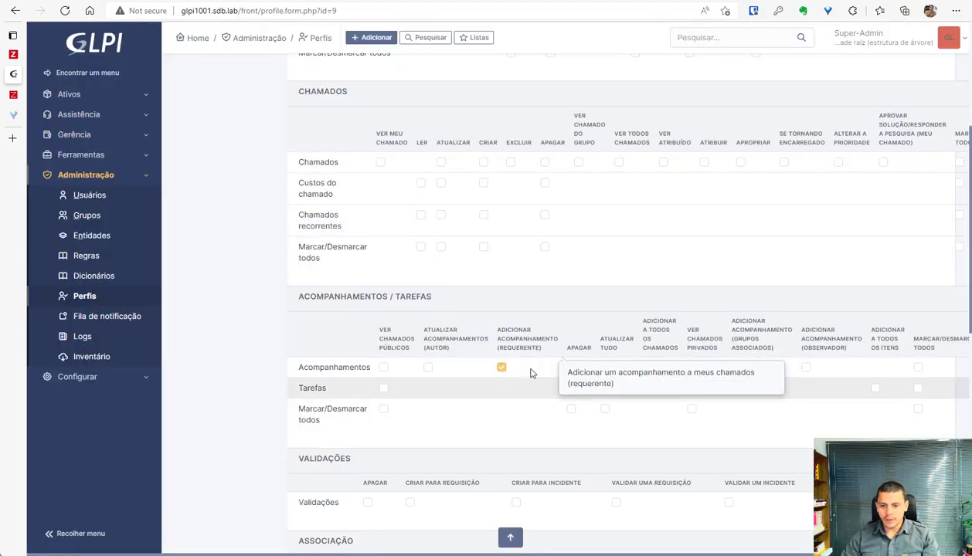
scroll(486, 391, "down", 2)
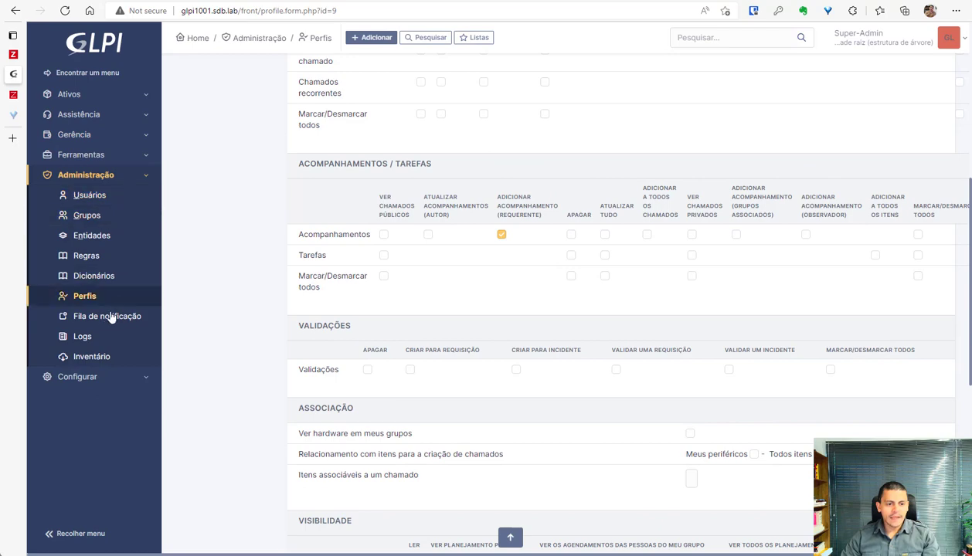
scroll(317, 123, "up", 5)
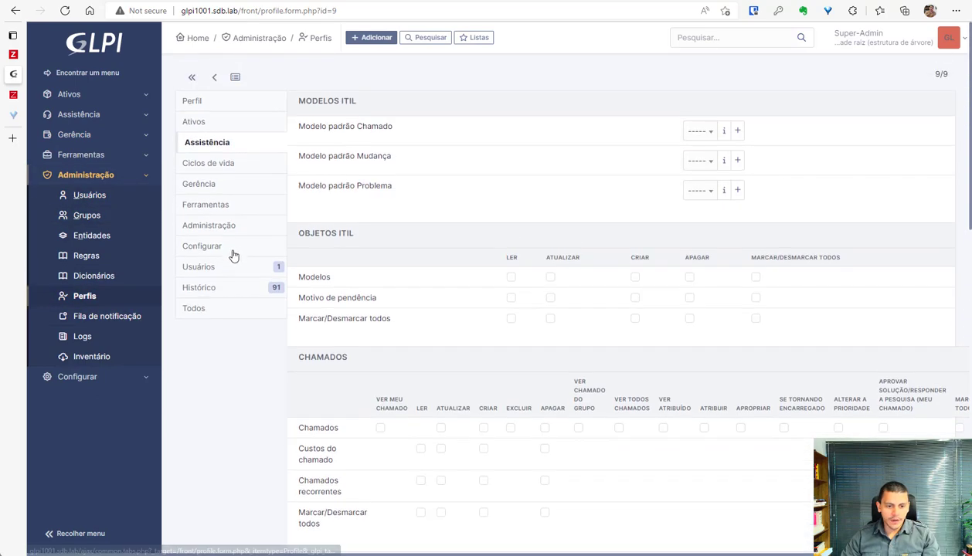
Examine the zabbix profile's problem life cycle, highlighting the "Novo" row and the "Solucionado" column heading.
left_click(215, 165)
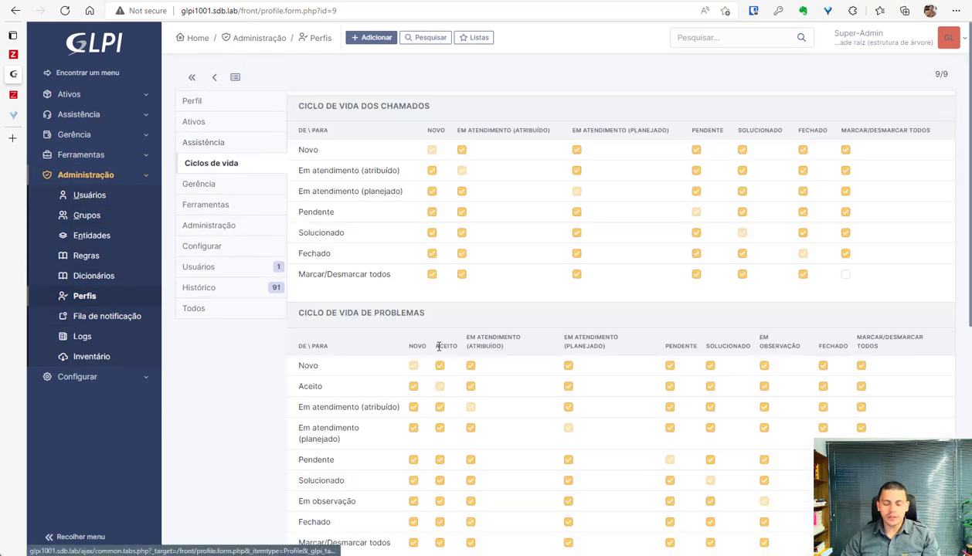
scroll(378, 322, "down", 2)
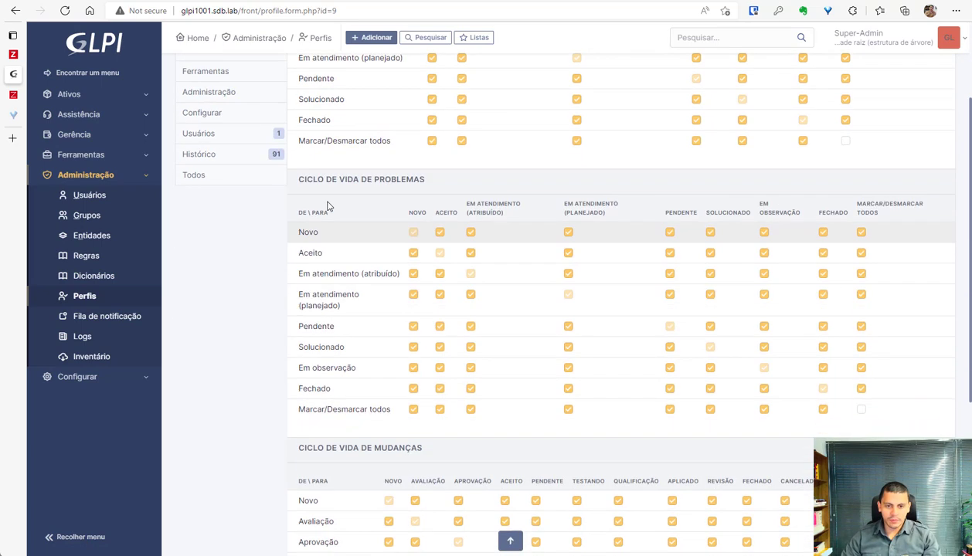
left_click_drag(300, 232, 310, 235)
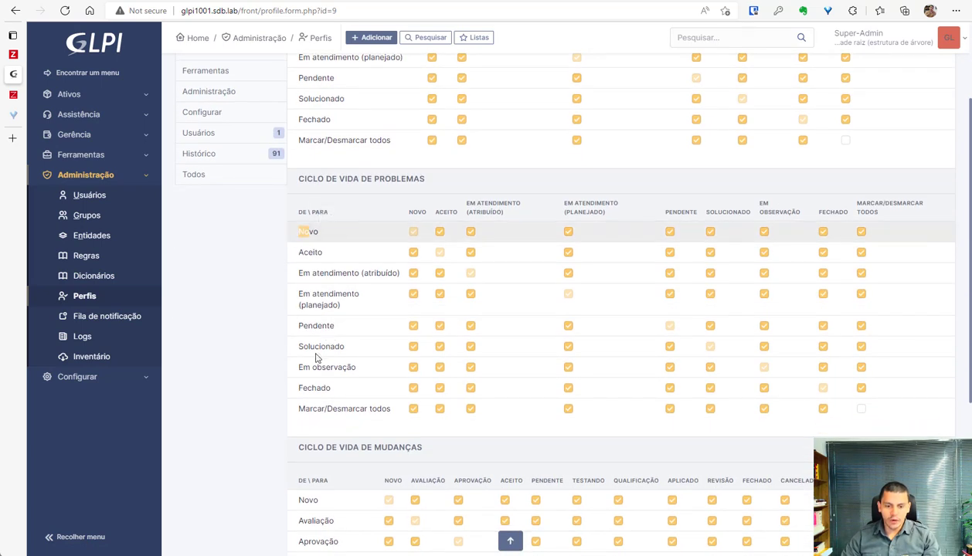
left_click_drag(719, 213, 741, 210)
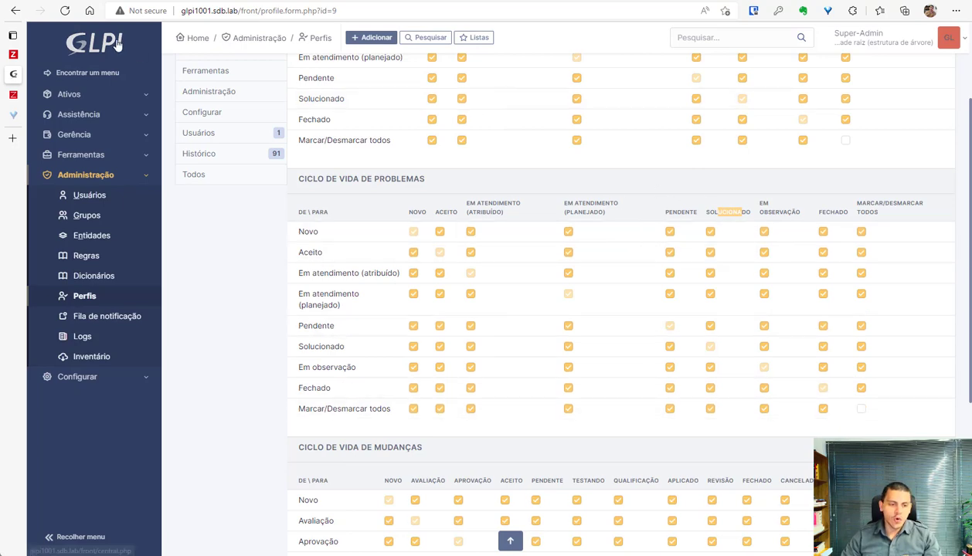
scroll(269, 178, "up", 3)
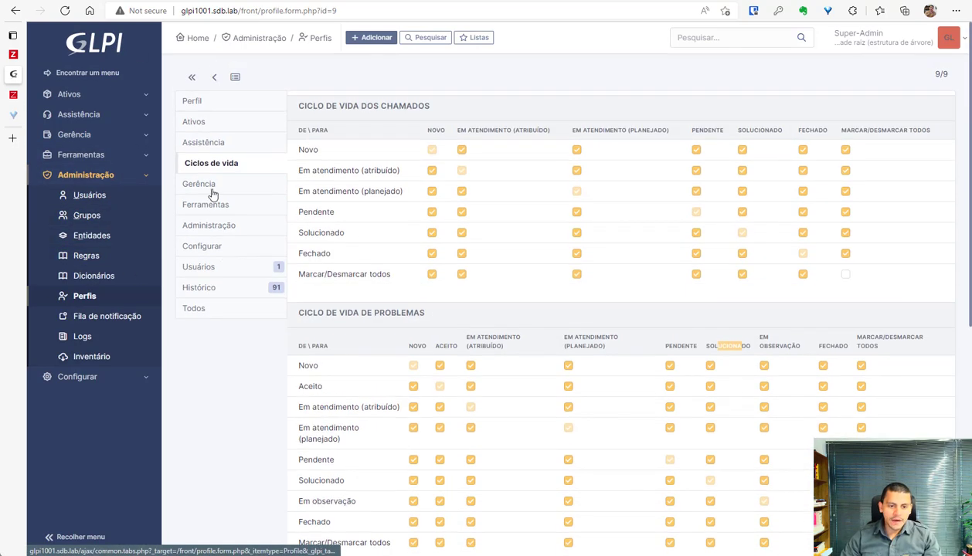
Check the "Problemas" permissions in the zabbix profile's assistance settings, highlighting the section's heading and columns.
left_click(213, 144)
scroll(363, 246, "down", 10)
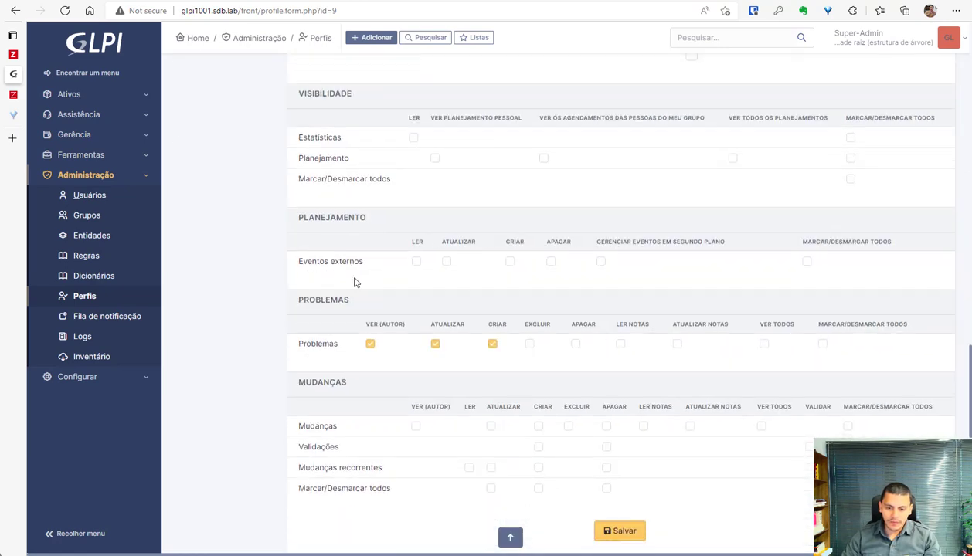
left_click_drag(296, 298, 514, 327)
left_click(443, 289)
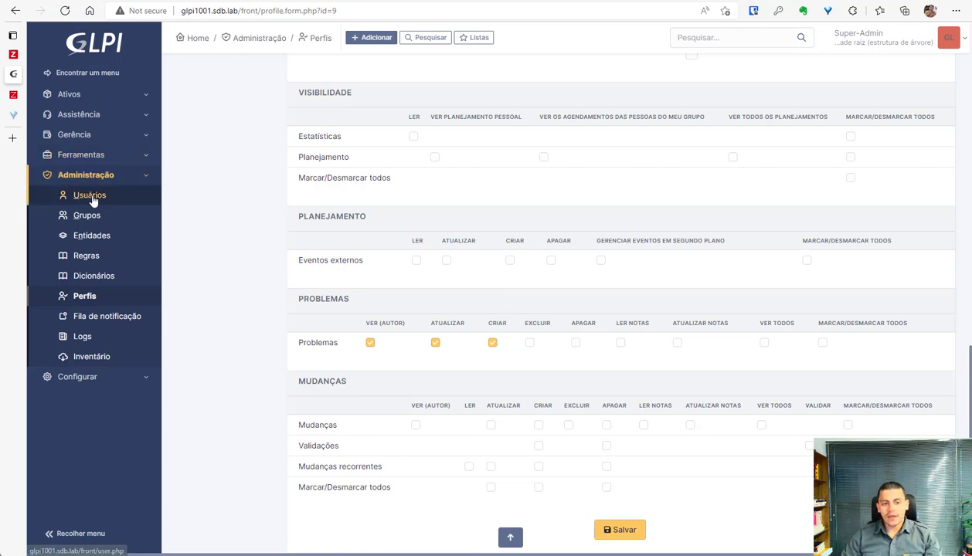
Open the zabbix user and examine its remote access keys, highlighting the API token label.
left_click(157, 202)
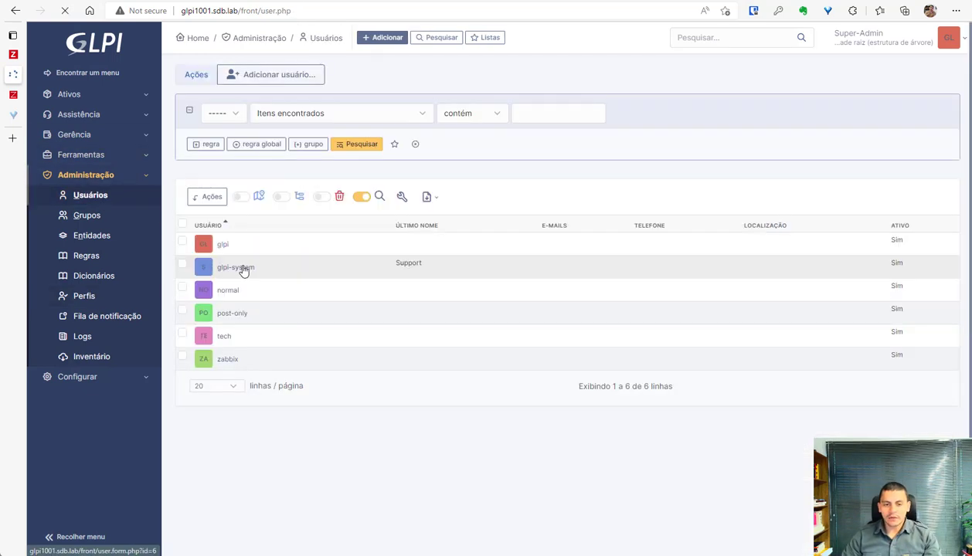
left_click(229, 361)
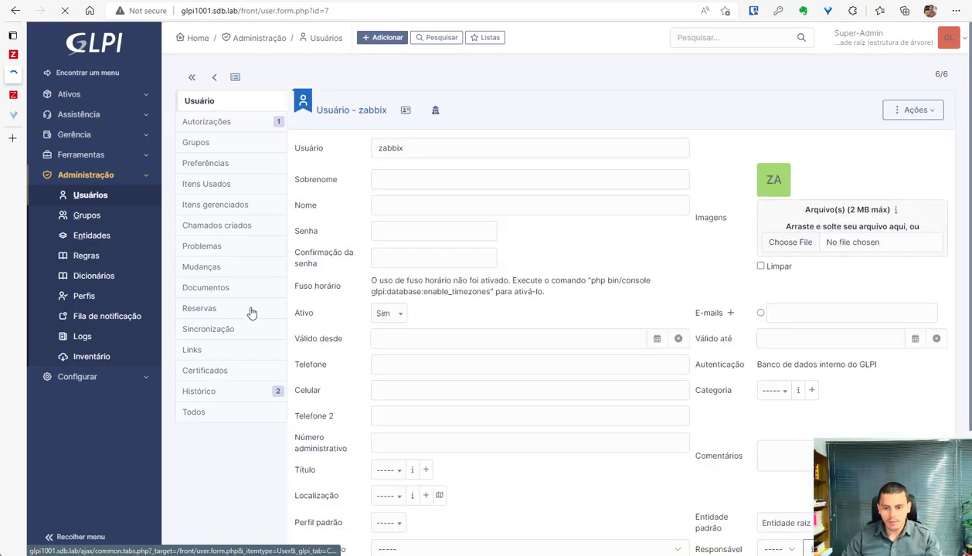
scroll(475, 306, "down", 2)
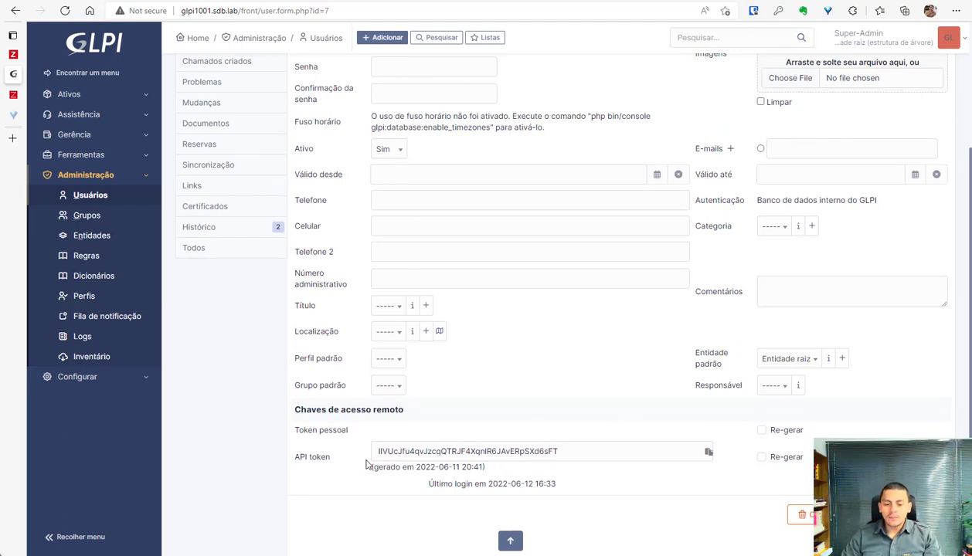
left_click_drag(291, 455, 330, 461)
left_click(319, 460)
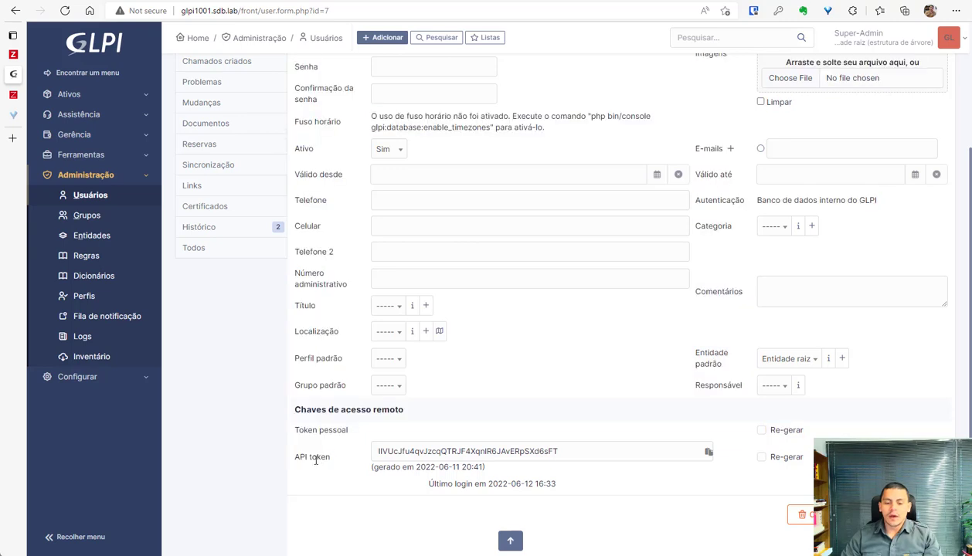
left_click_drag(309, 429, 326, 457)
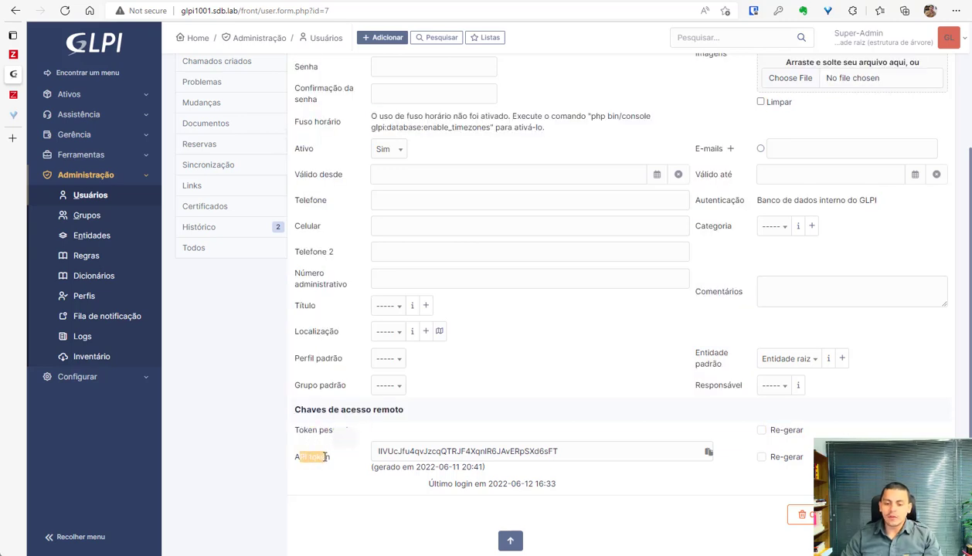
left_click(324, 469)
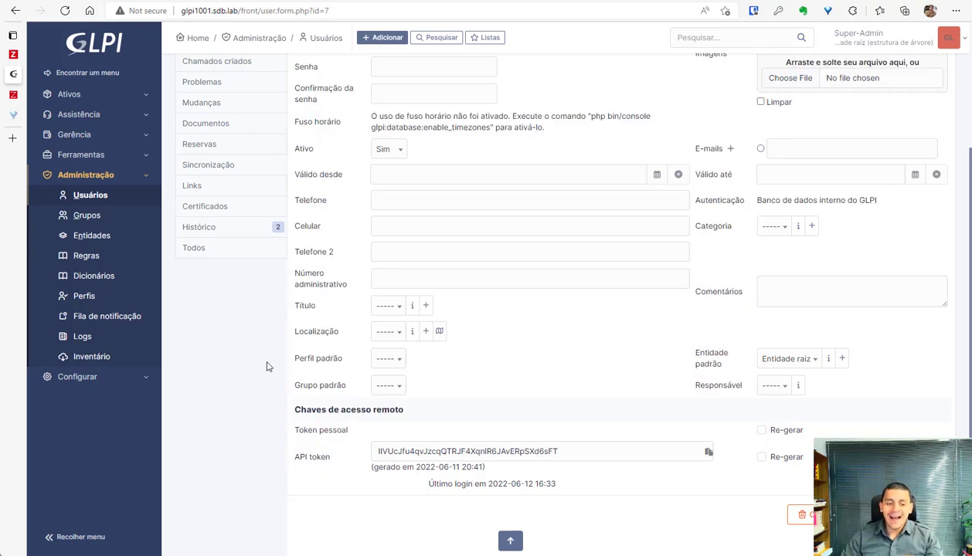
Open GLPI's general API configuration separately and review the API URL, the REST API option and the login options.
left_click(141, 376)
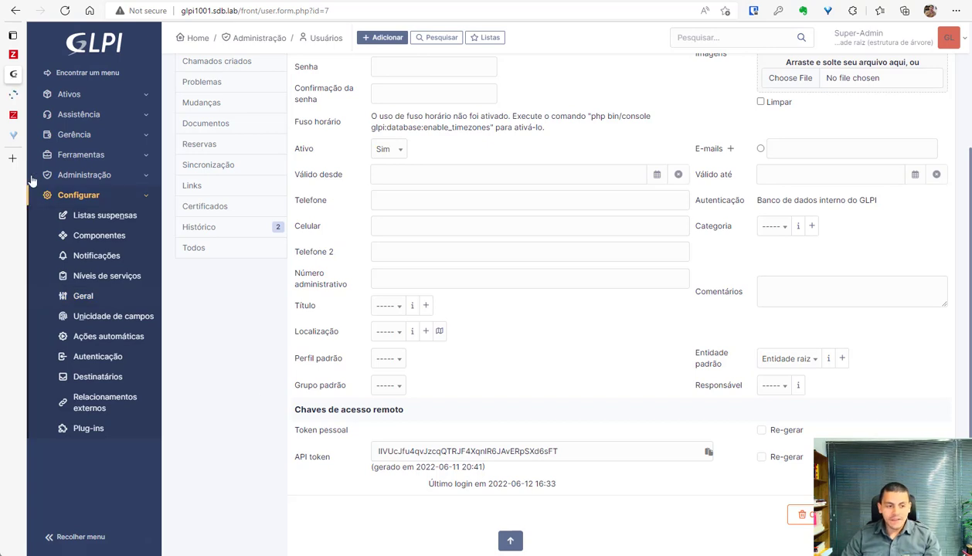
left_click(16, 98)
left_click(197, 260)
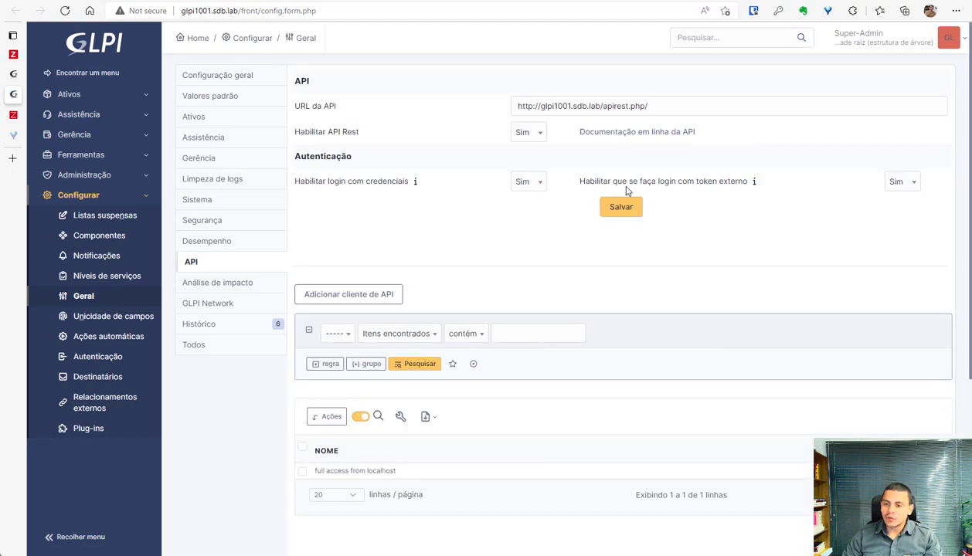
mouse_move(755, 185)
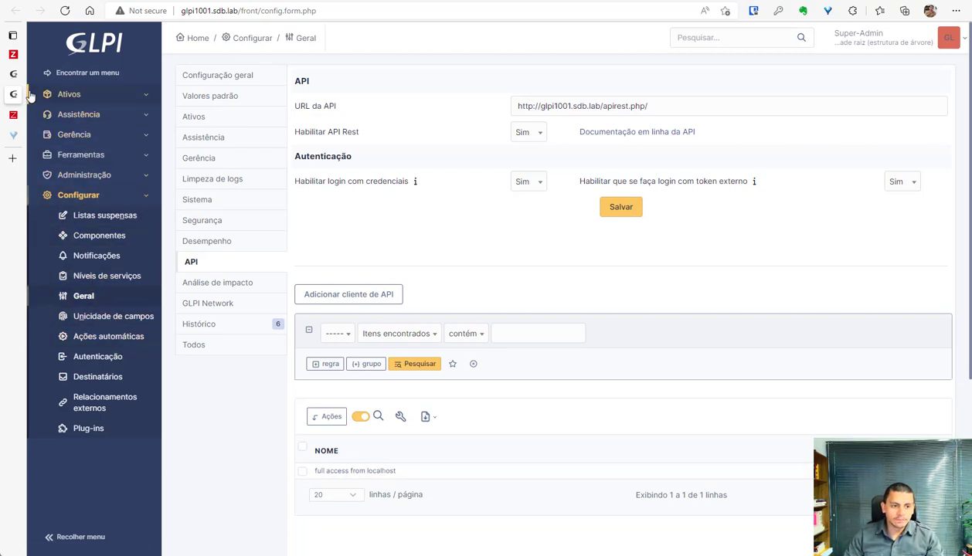
Return to the zabbix user, copy its API token, mark the token for regeneration and save the user.
left_click(12, 75)
left_click(708, 452)
left_click(761, 457)
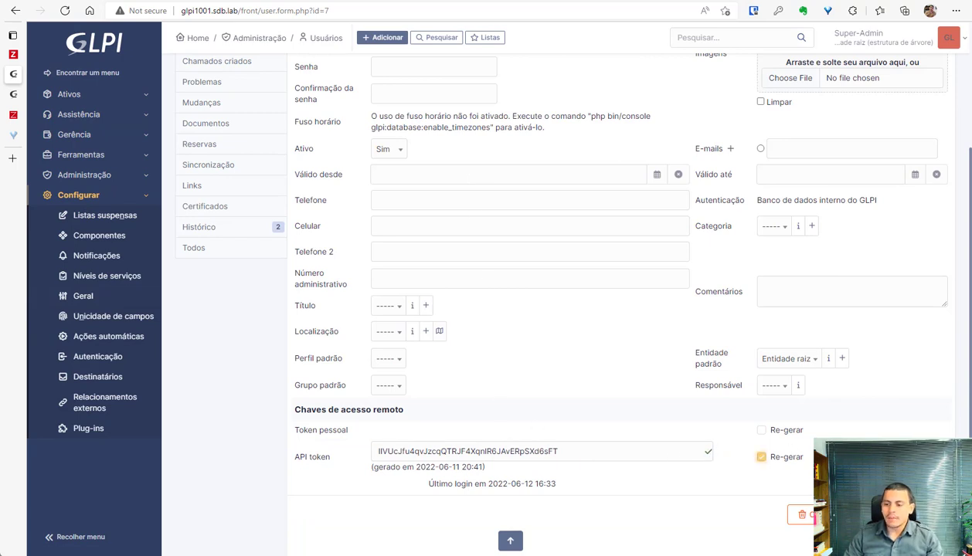
left_click(917, 515)
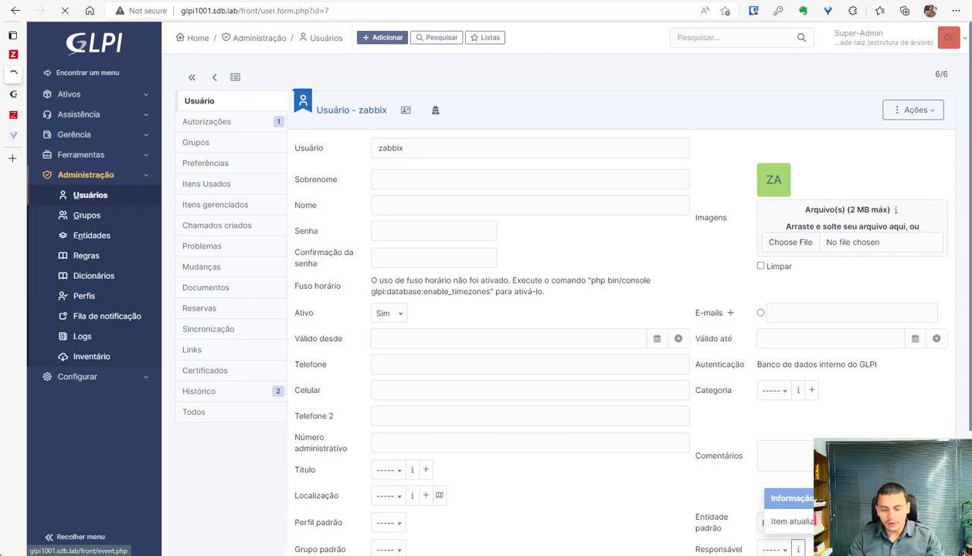
Open a blank Notepad document and write the label lines "url do glpi -", "api token -" and "url zabbix -".
key("super+r")
key("Caps_Lock")
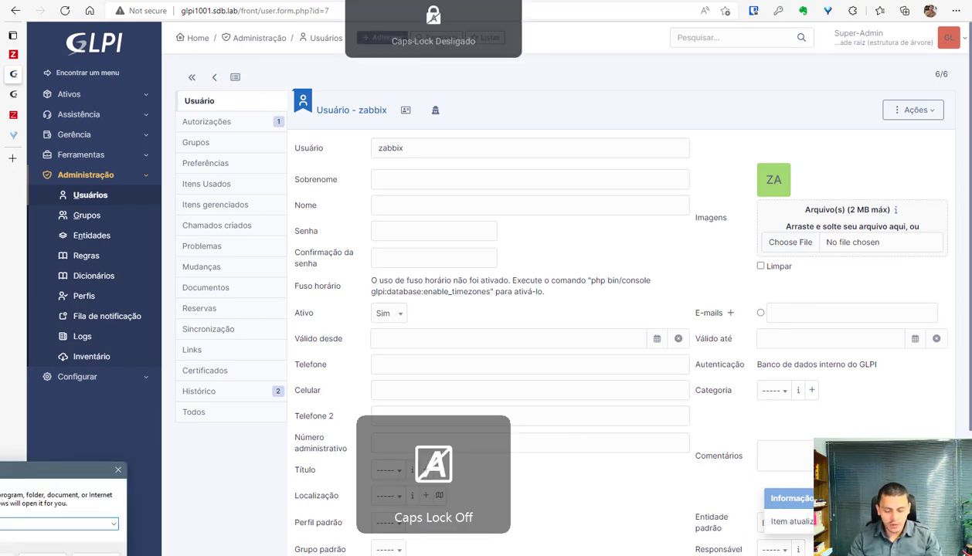
key("Escape")
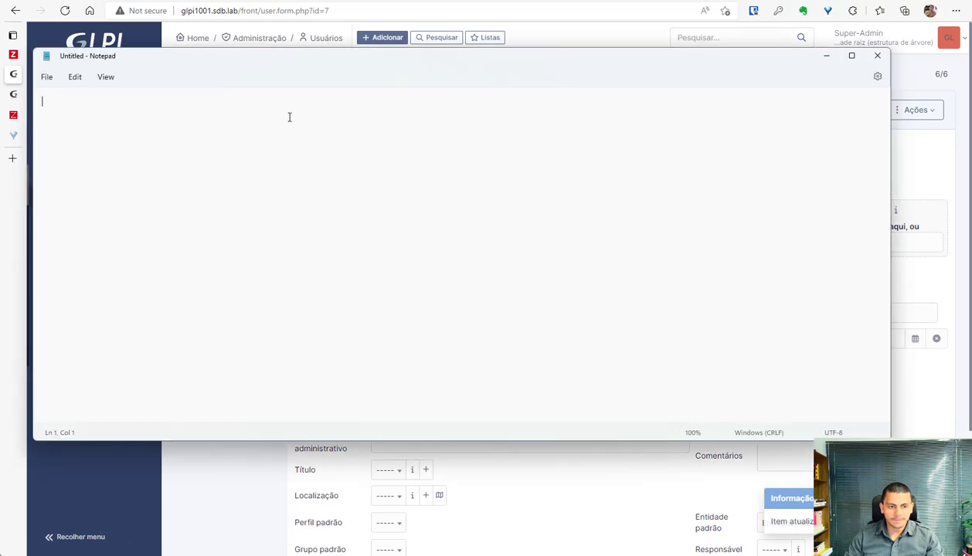
type("url do glpi")
key("Return")
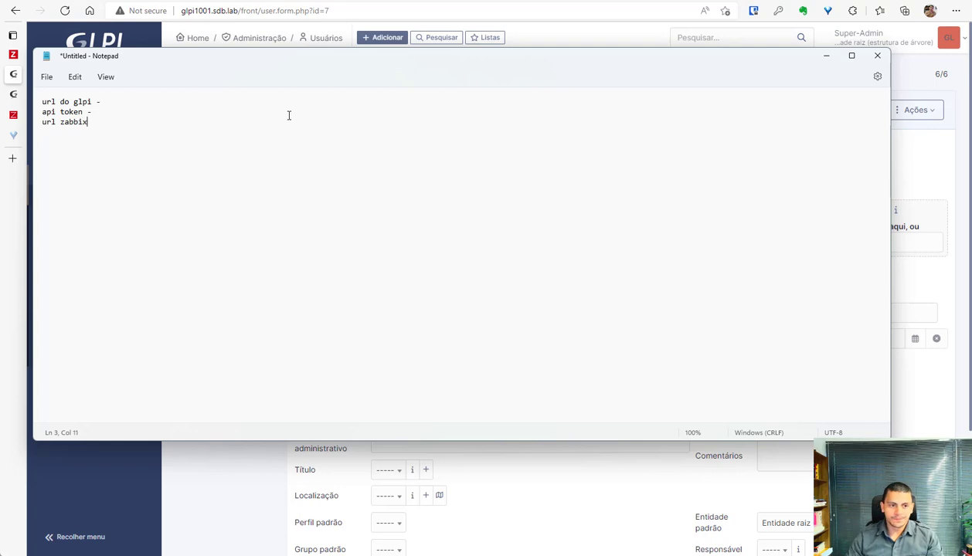
key("alt+Tab")
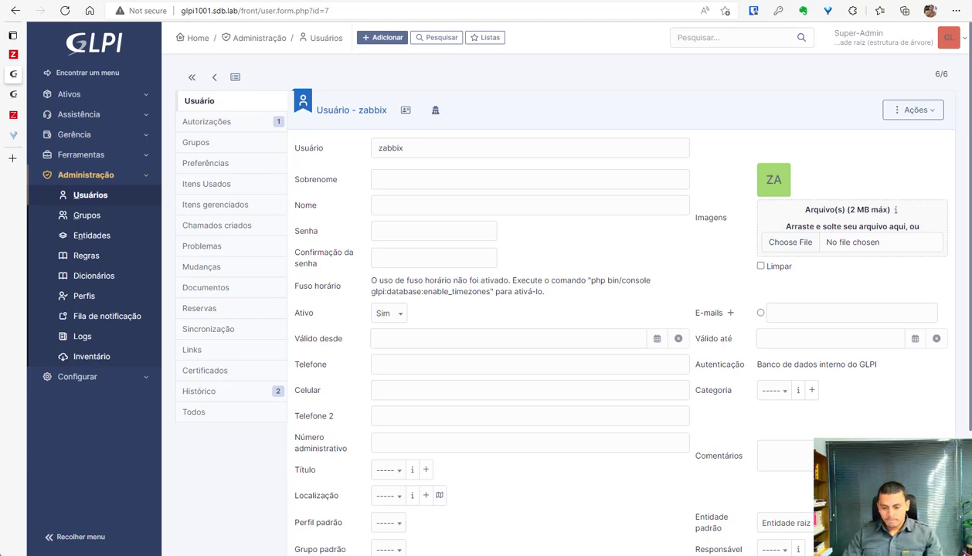
mouse_move(556, 534)
left_click(558, 502)
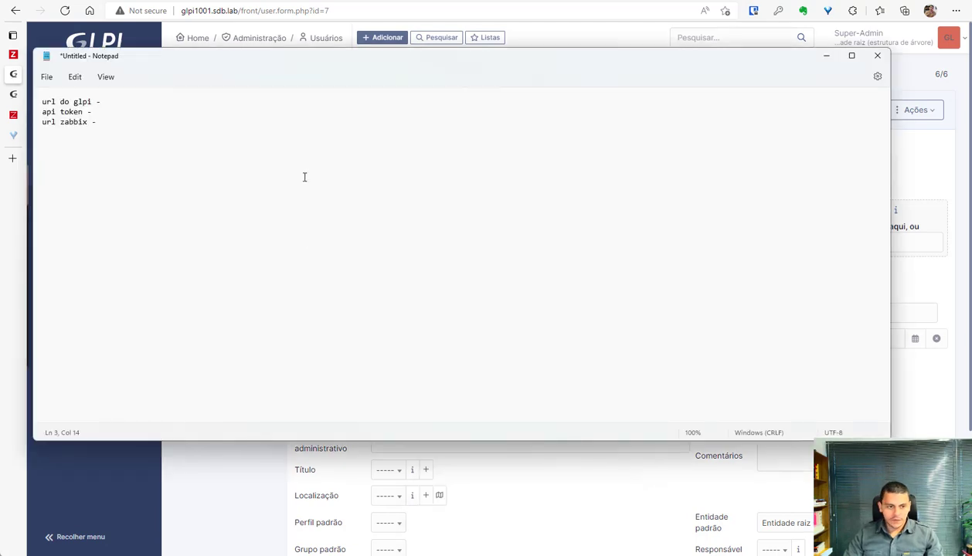
key("ctrl+v")
left_click_drag(464, 121, 400, 123)
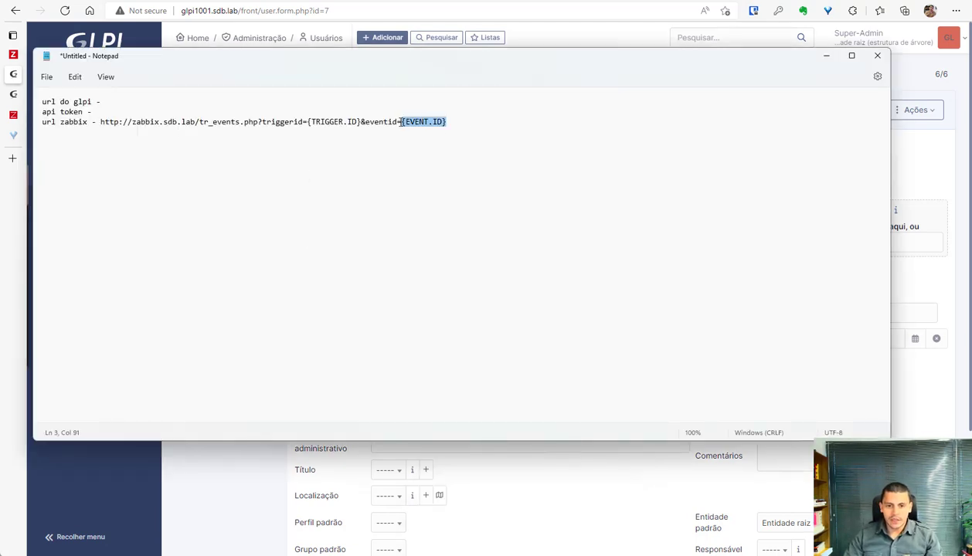
left_click_drag(322, 121, 308, 124)
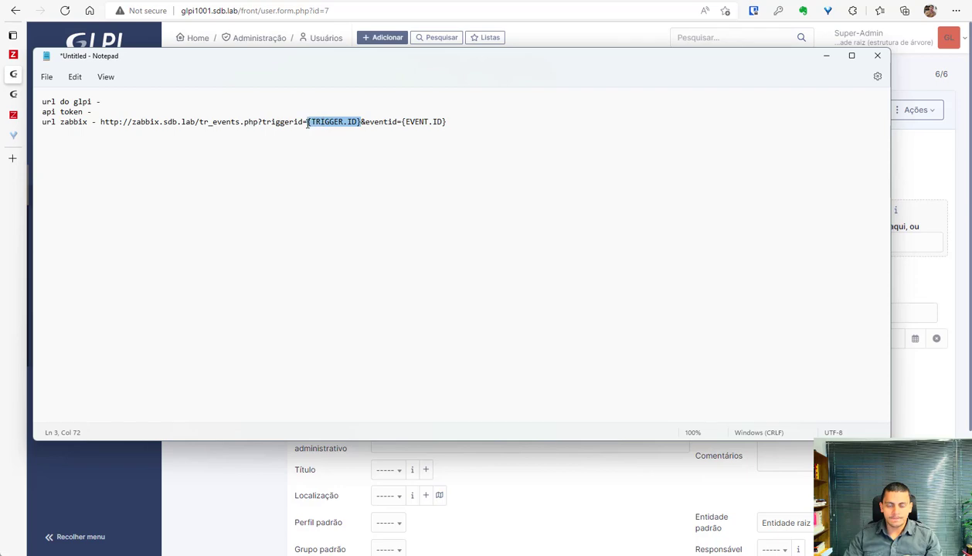
left_click(331, 28)
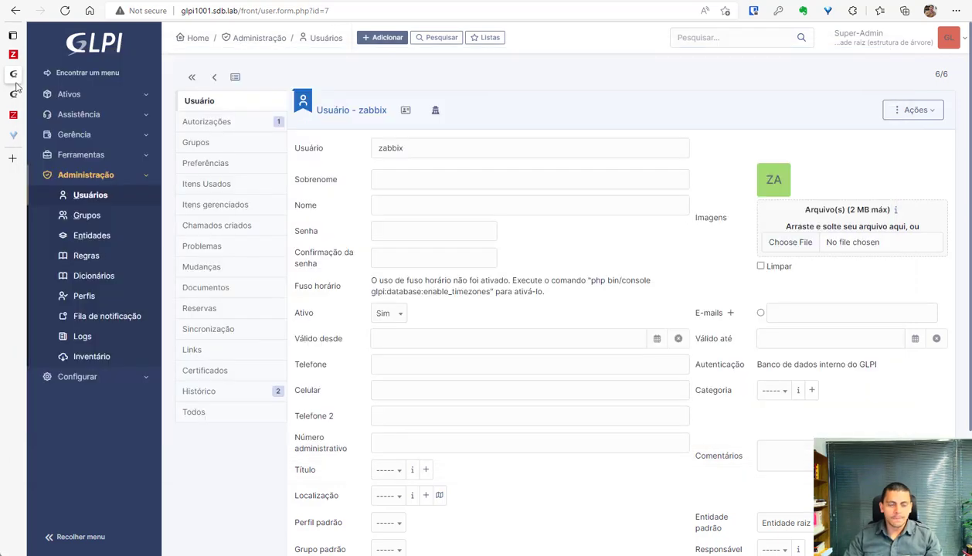
scroll(517, 315, "down", 3)
scroll(413, 289, "up", 3)
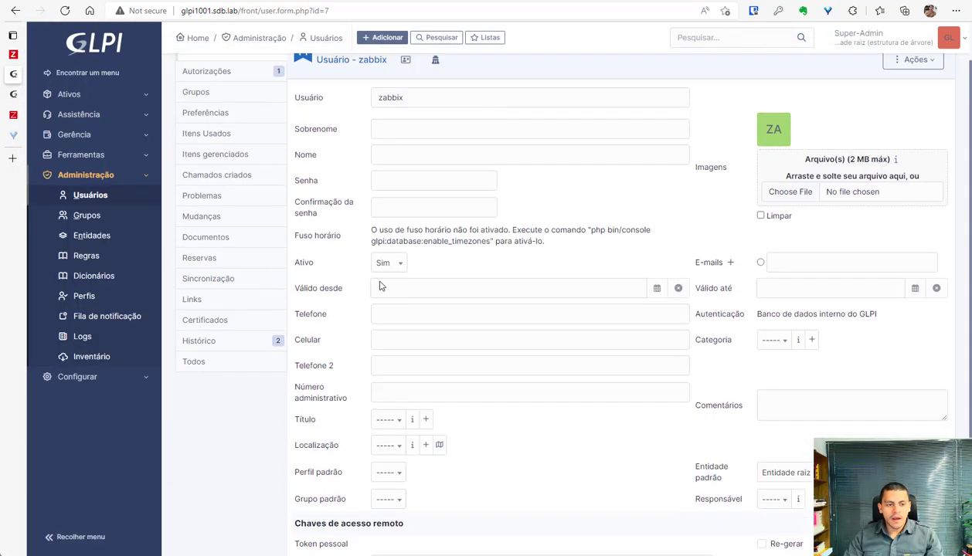
left_click_drag(238, 11, 181, 11)
key("alt+Tab")
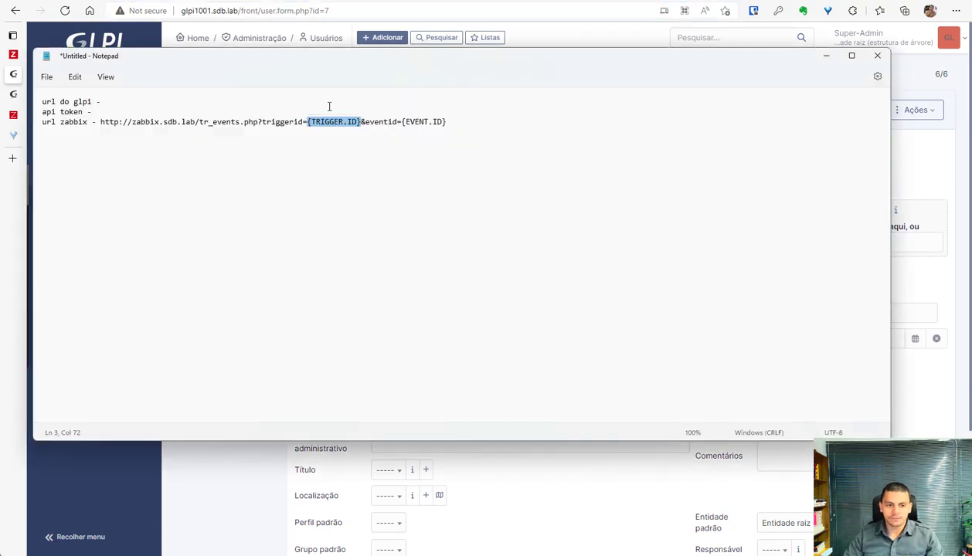
left_click(285, 100)
key("ctrl+v")
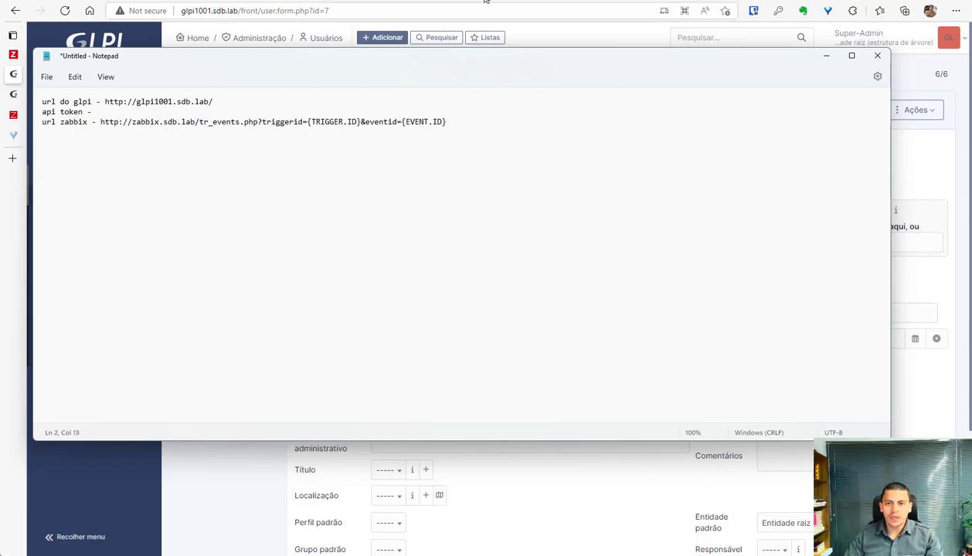
Copy the zabbix user's API token from the GLPI remote access keys and paste it after "api token -" in the Notepad notes.
key("alt+Tab")
scroll(481, 432, "down", 2)
left_click(589, 453)
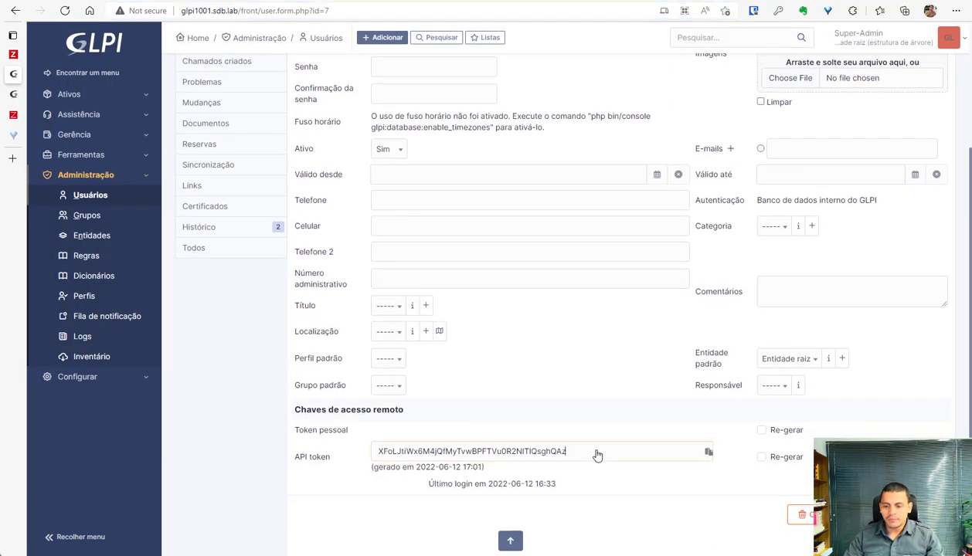
key("alt+Tab")
left_click(283, 111)
key("ctrl+v")
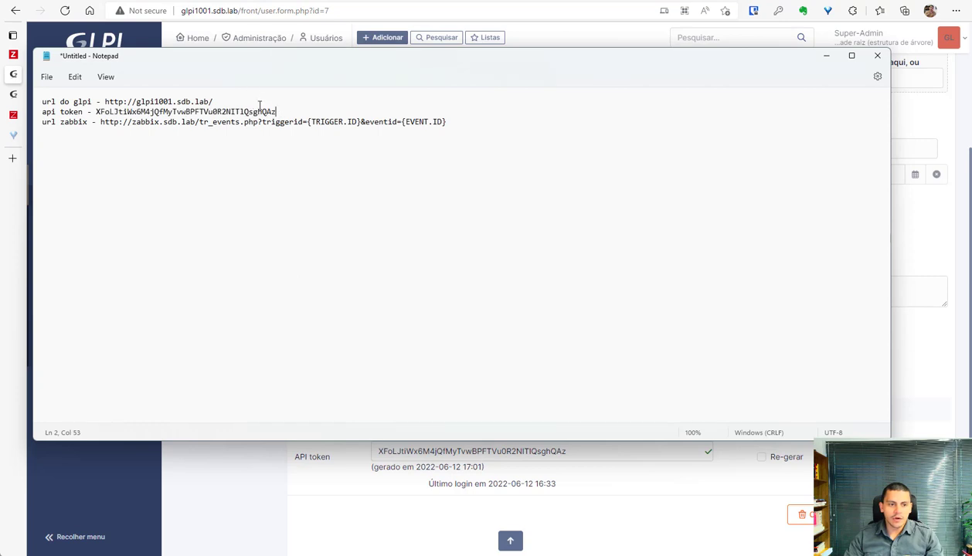
Return to the Zabbix GLPi integration guide and read its "In Zabbix" section, highlighting the media type, user and global macro instructions.
key("alt+Tab")
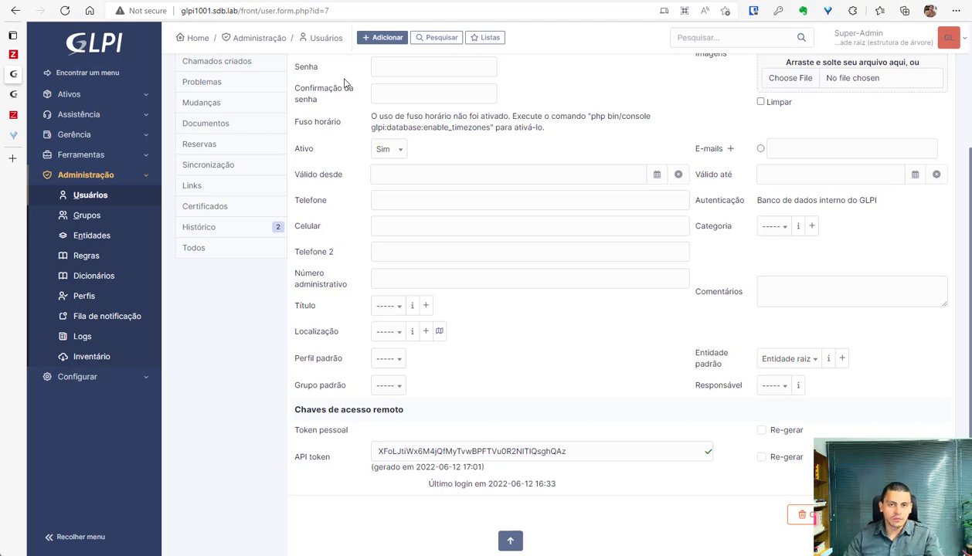
mouse_move(17, 99)
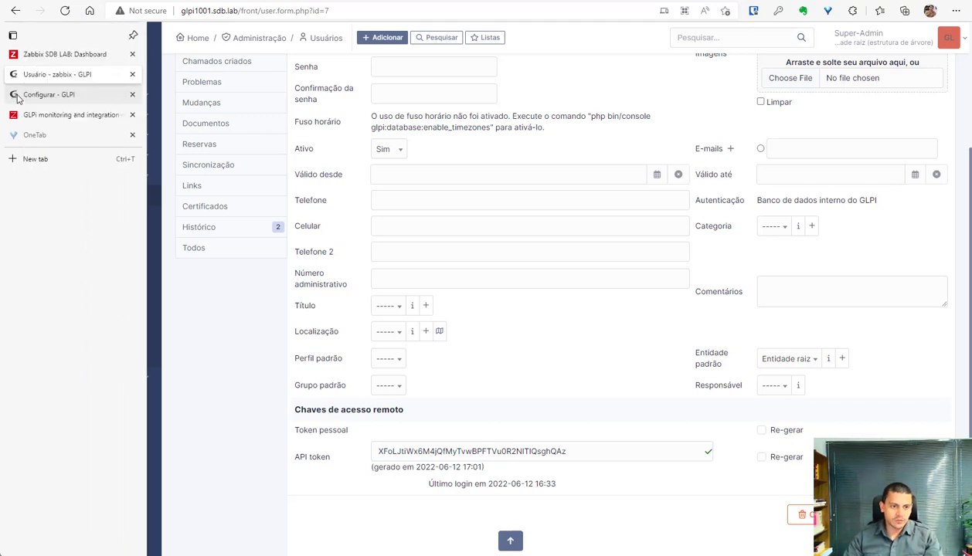
left_click(40, 116)
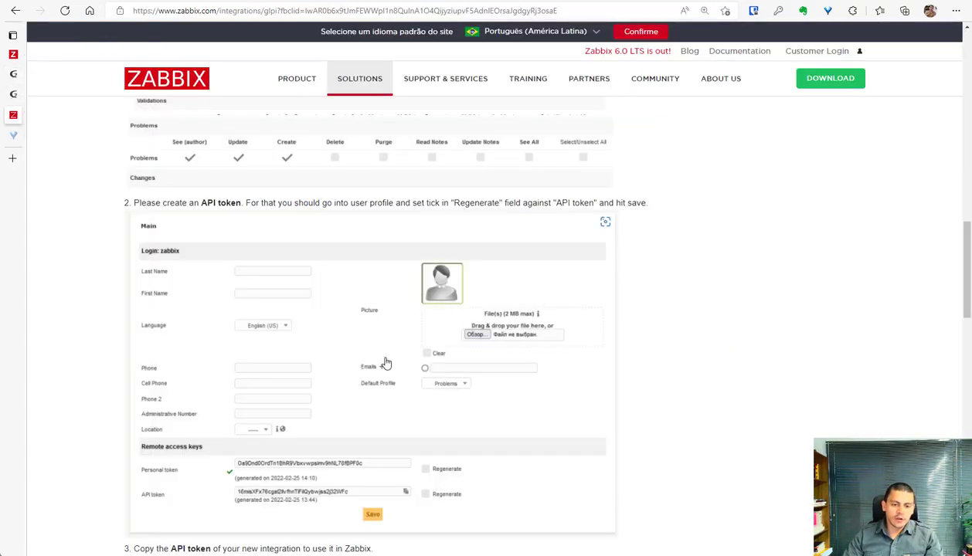
scroll(325, 259, "down", 3)
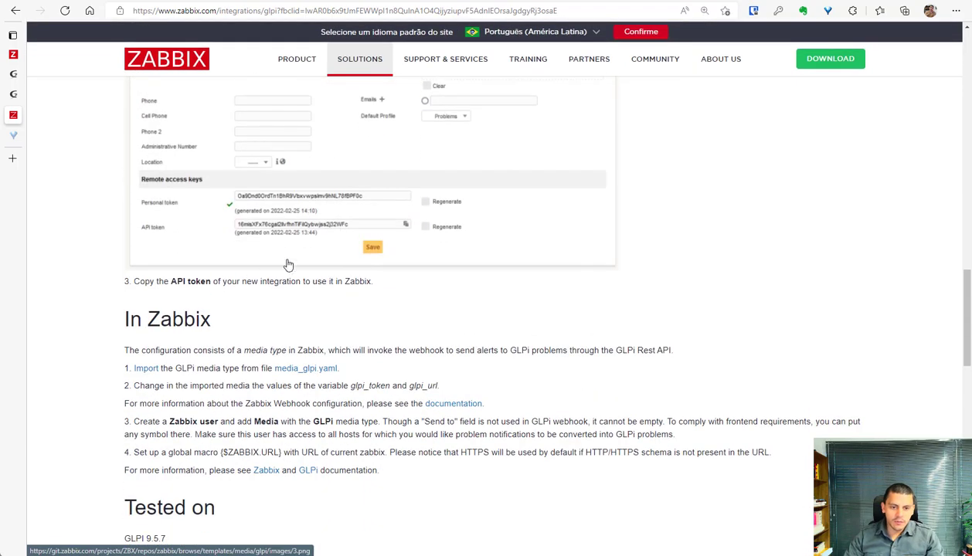
scroll(232, 241, "down", 1)
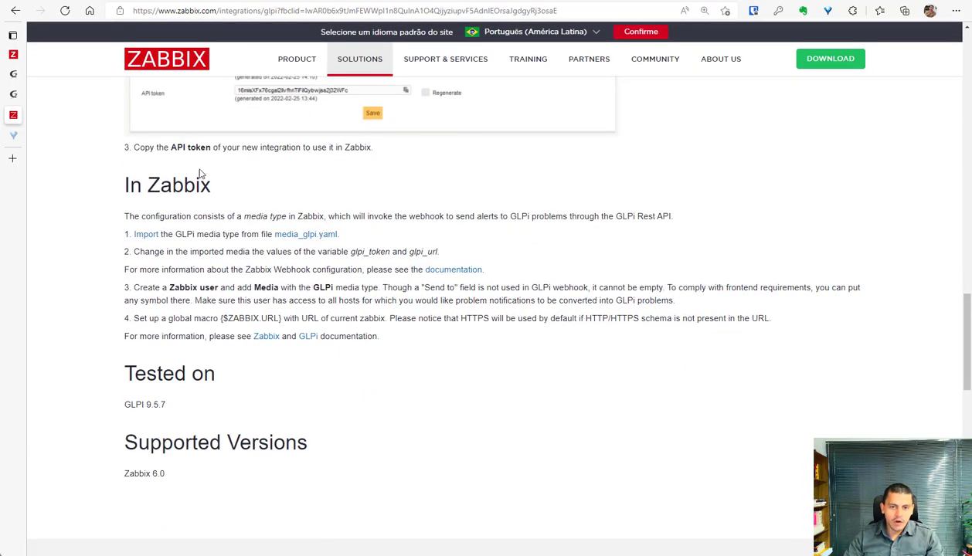
left_click_drag(126, 217, 442, 217)
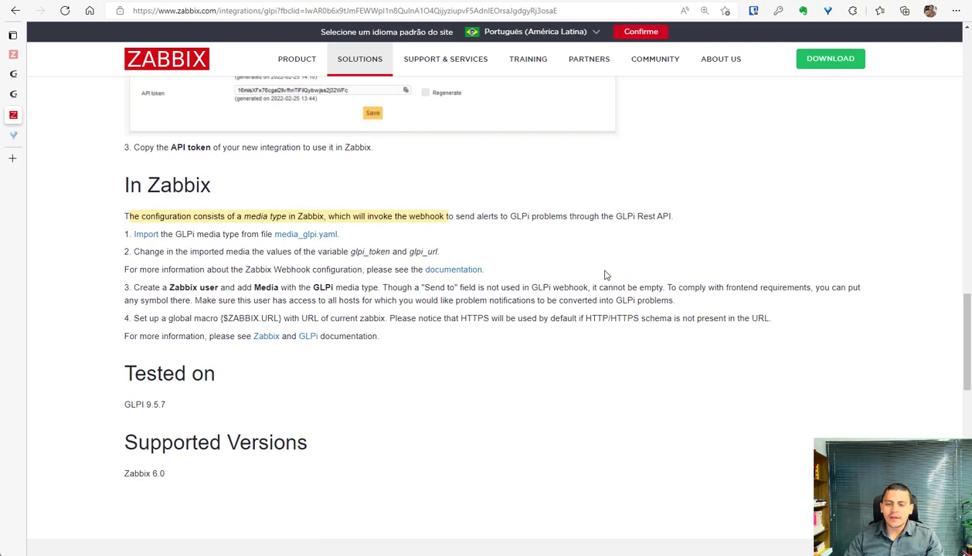
left_click(388, 317)
left_click_drag(125, 289, 770, 318)
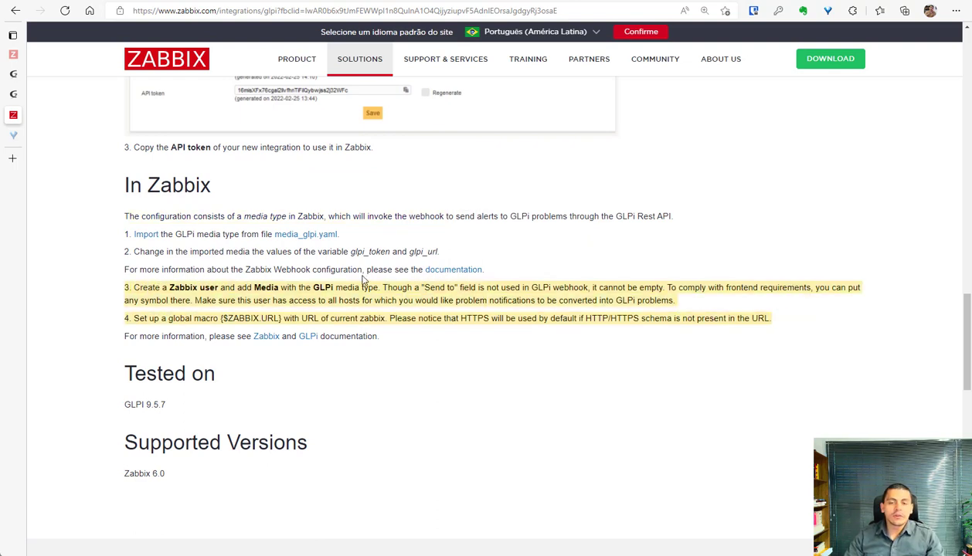
left_click(397, 298)
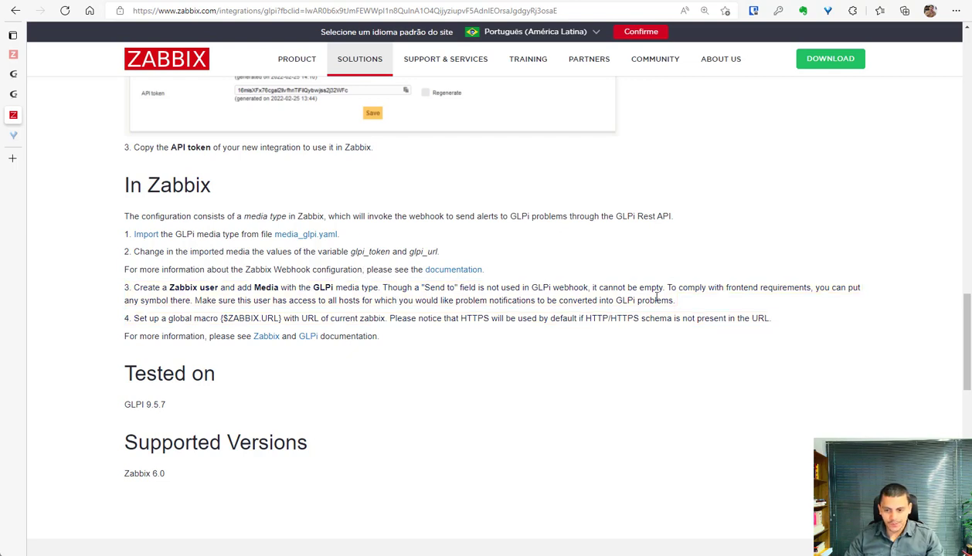
left_click_drag(693, 304, 93, 290)
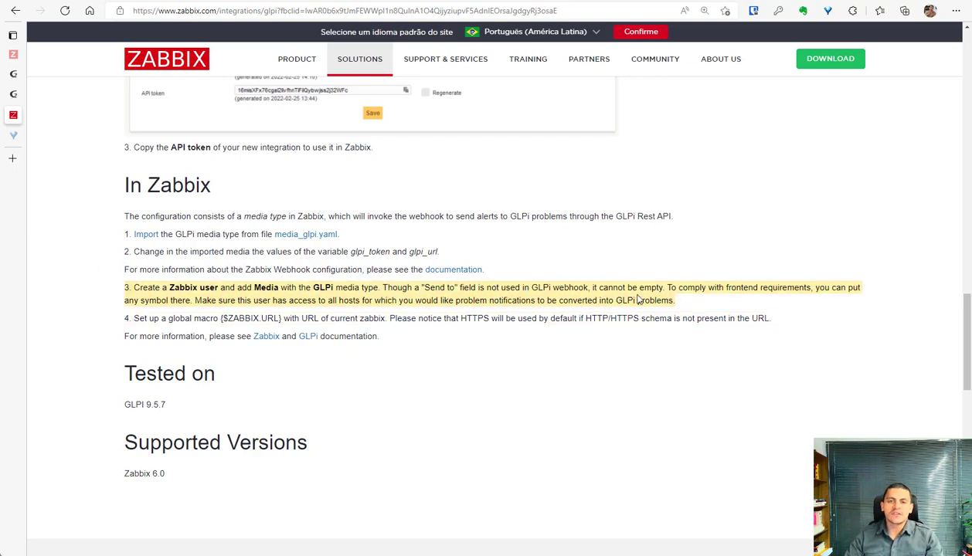
left_click(692, 306)
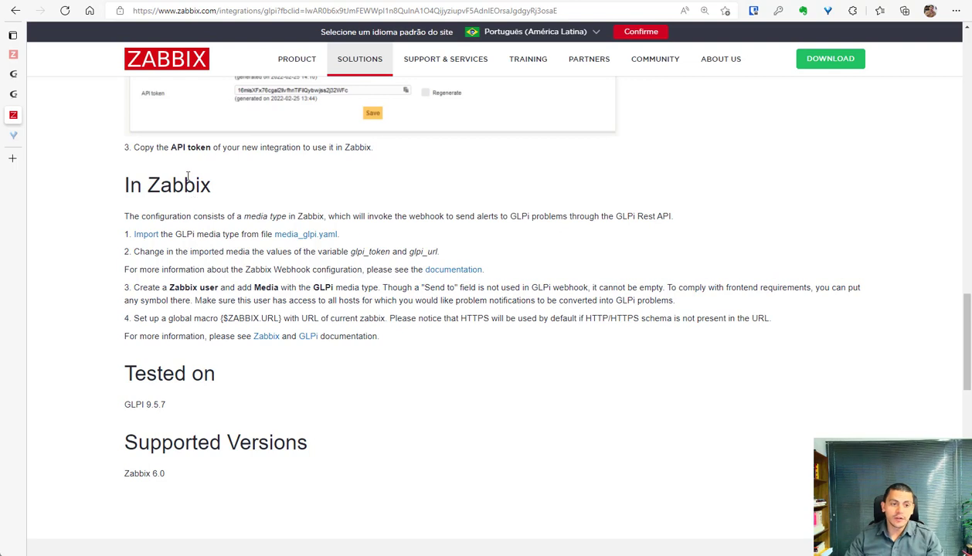
Open the guide's media_glpi.yaml file separately, show its raw version and copy the entire contents.
mouse_move(16, 63)
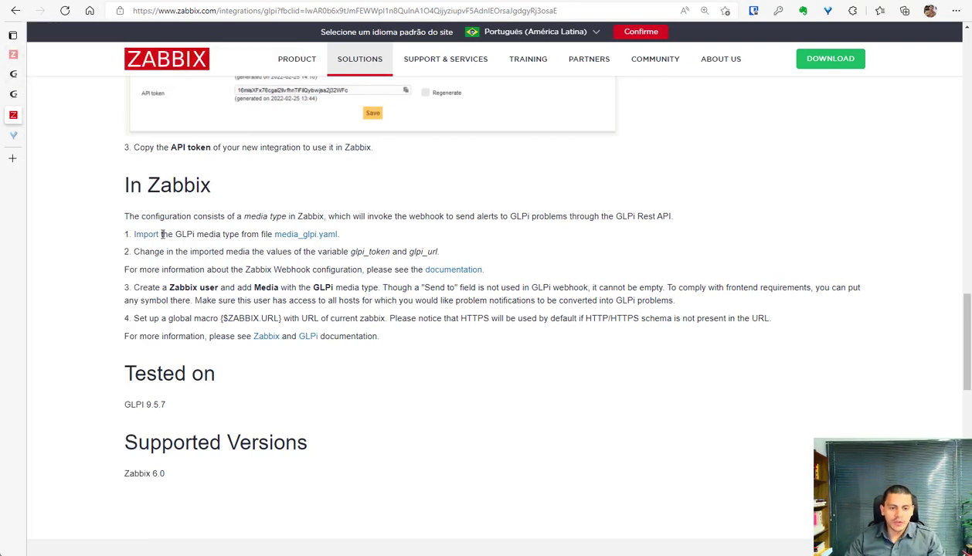
middle_click(317, 239)
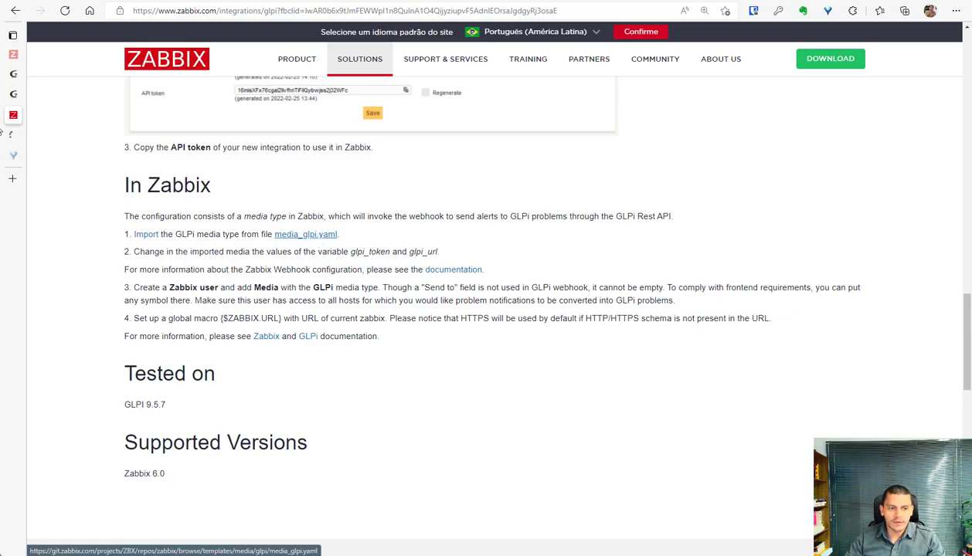
left_click(46, 135)
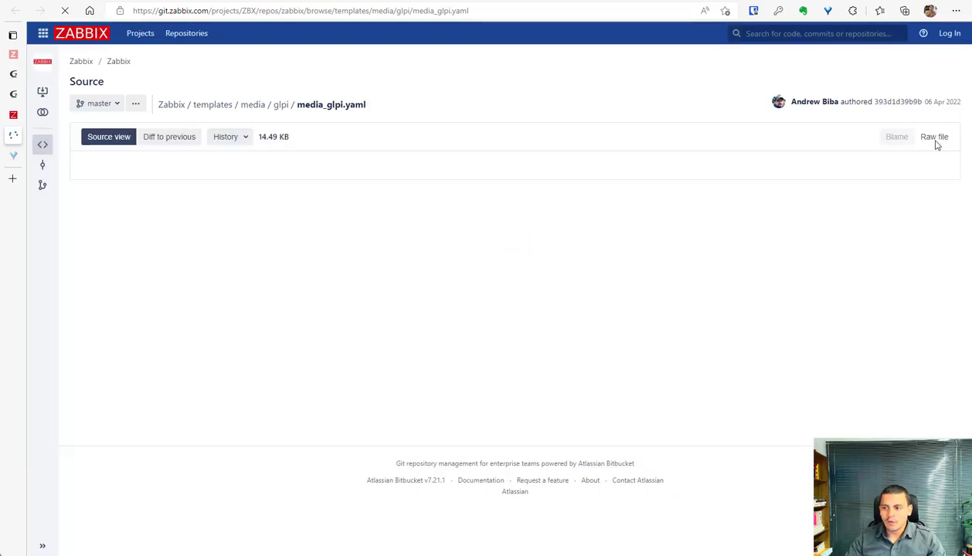
left_click(935, 140)
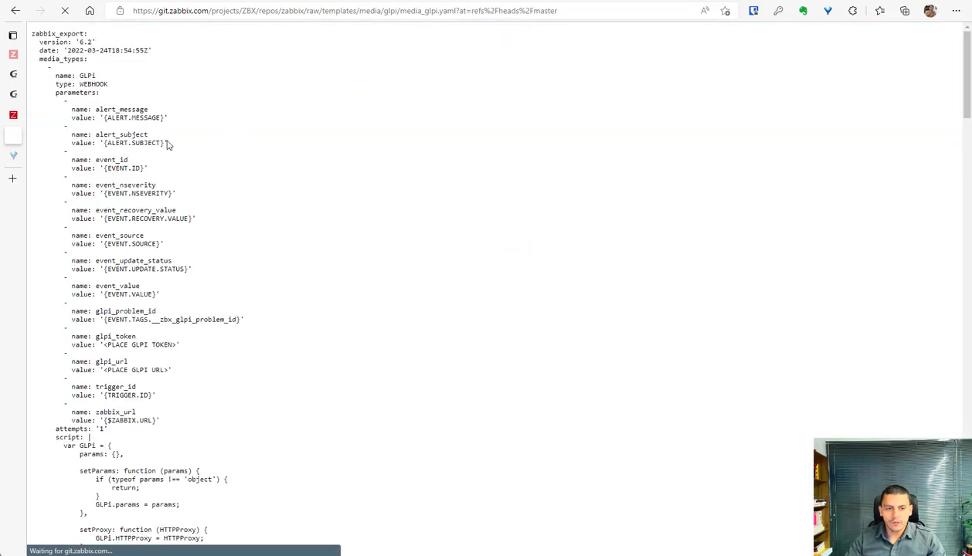
key("ctrl+a")
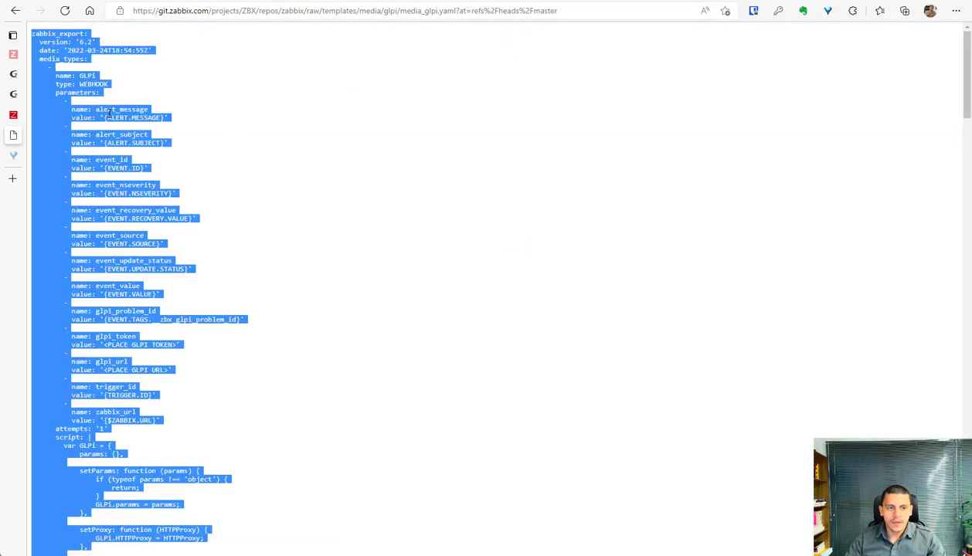
left_click(87, 11)
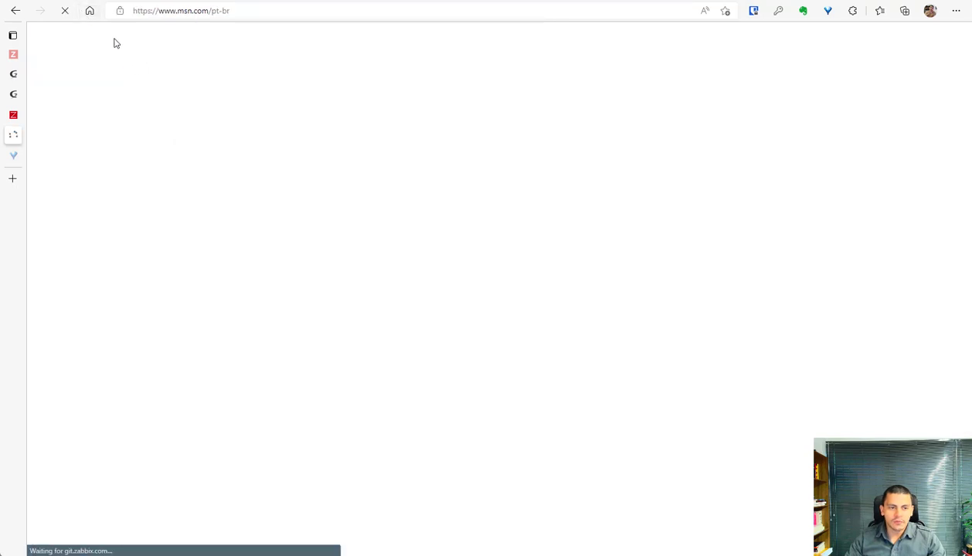
left_click(15, 12)
left_click(15, 14)
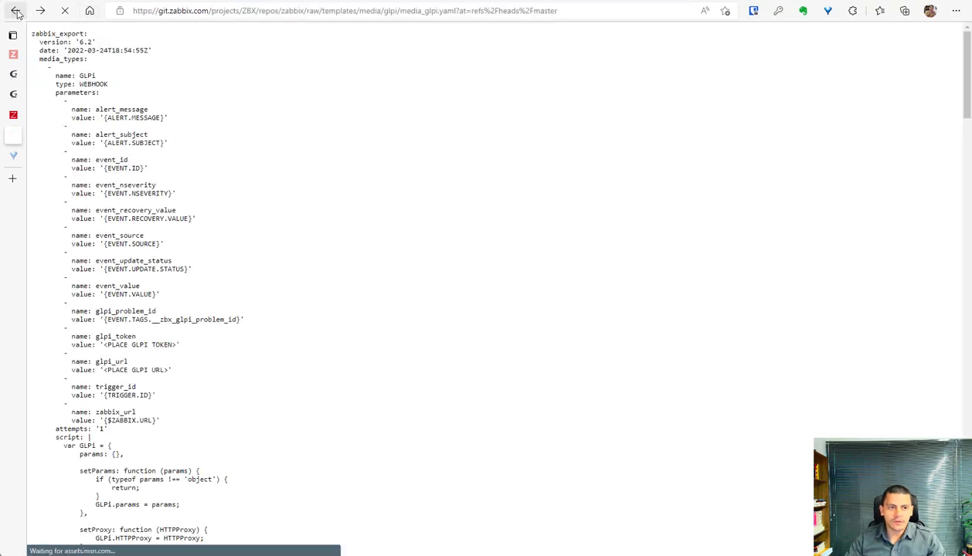
left_click(75, 42)
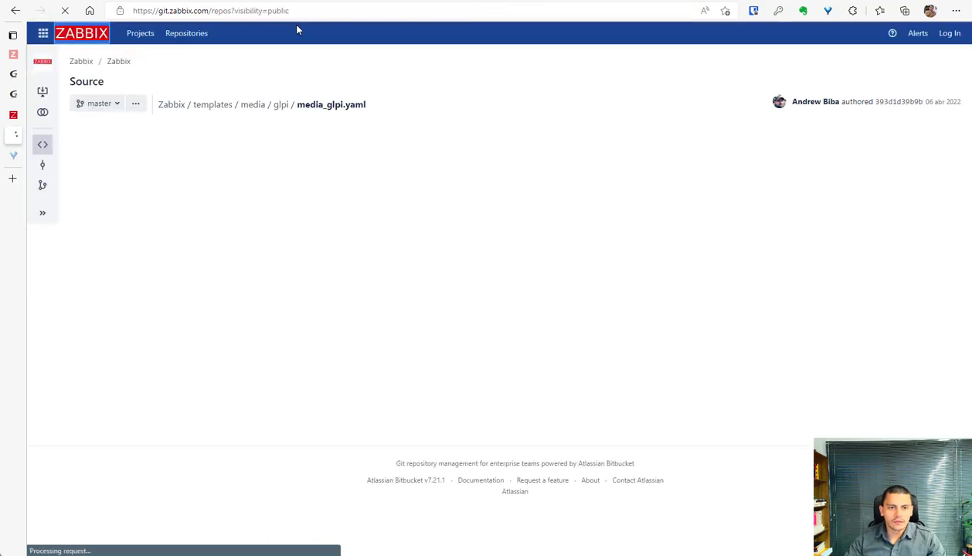
Return to the integration guide, open a new blank Notepad document and paste the copied media_glpi.yaml contents into it.
left_click(12, 116)
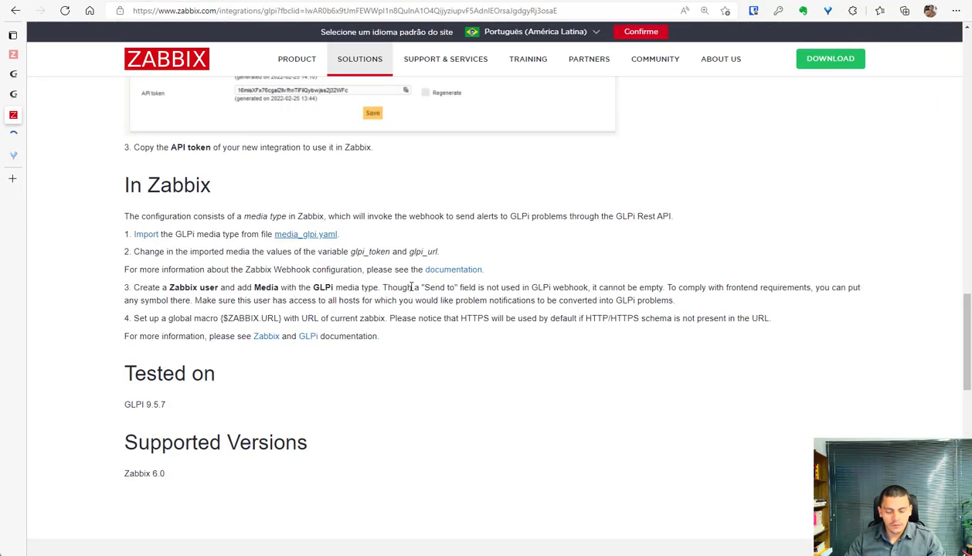
key("super+r")
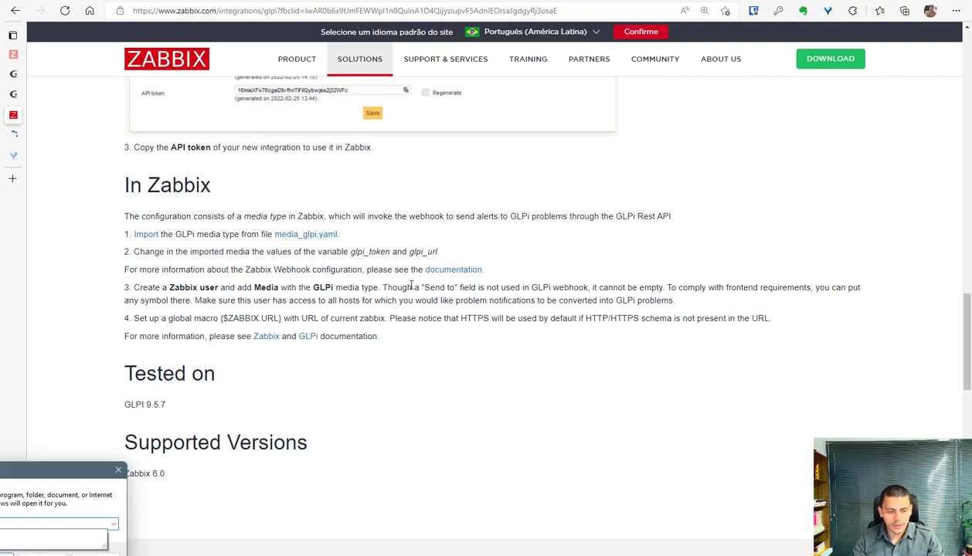
key("Escape")
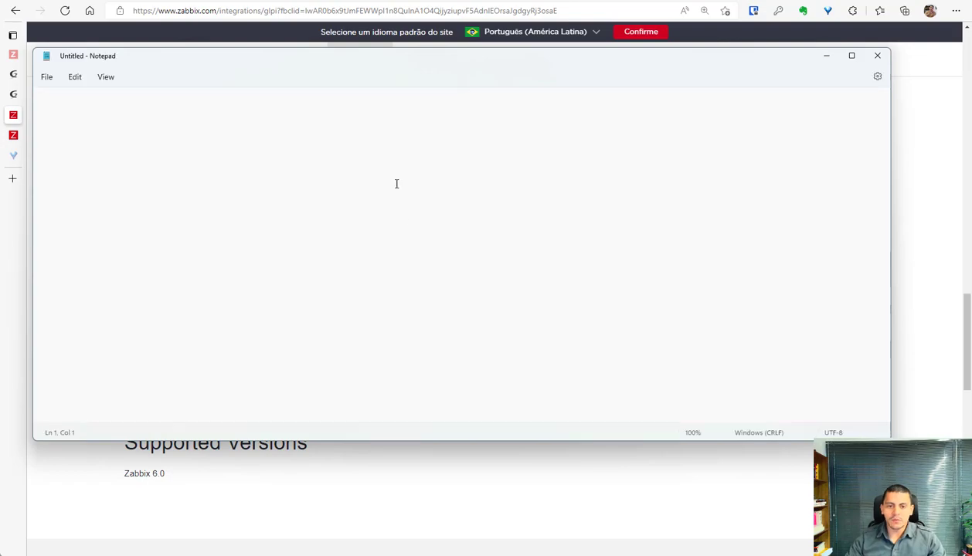
key("ctrl+v")
scroll(434, 316, "up", 20)
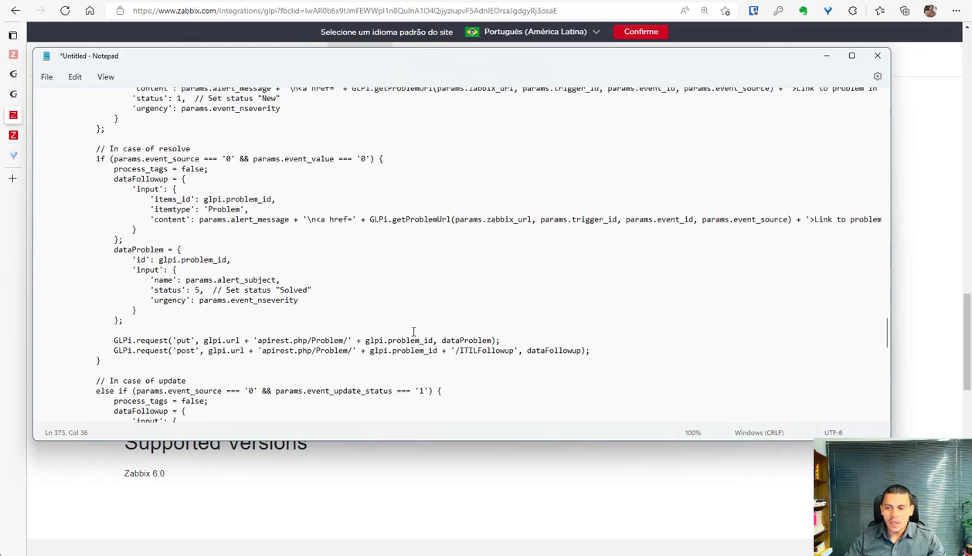
Change the export version at the start of the pasted media type YAML to '6.0'.
scroll(150, 284, "down", 10)
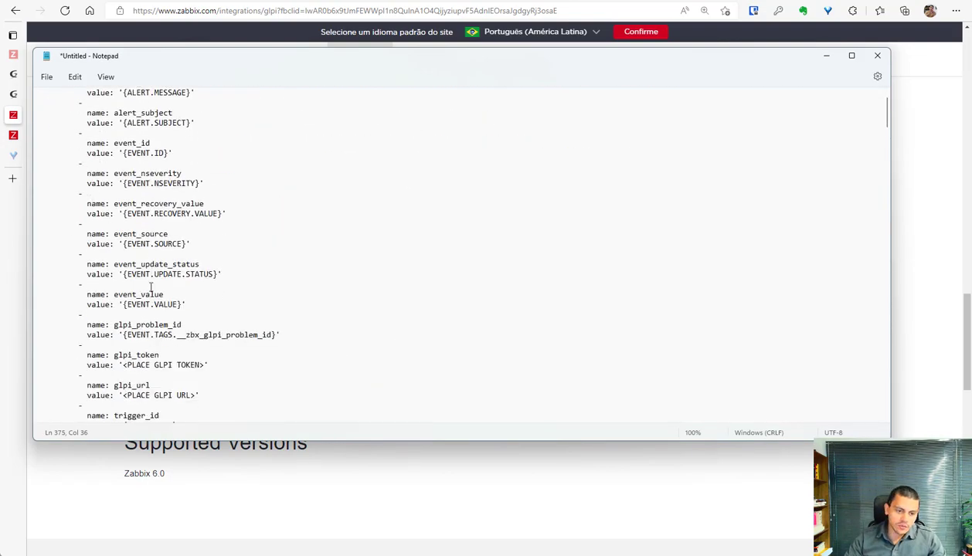
scroll(162, 245, "up", 1)
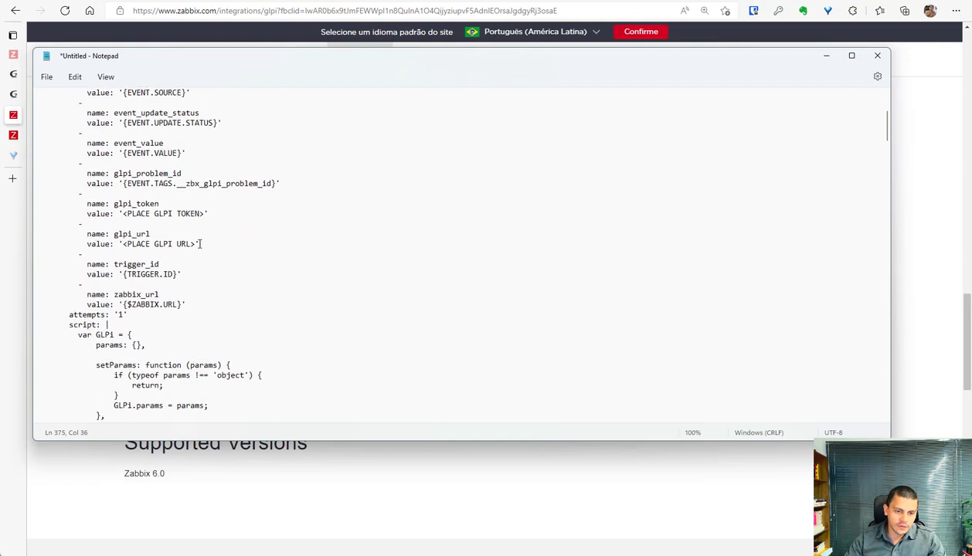
mouse_move(191, 244)
left_mouse_down()
mouse_move(129, 244)
mouse_move(190, 245)
left_mouse_up()
scroll(244, 266, "up", 2)
scroll(236, 273, "up", 6)
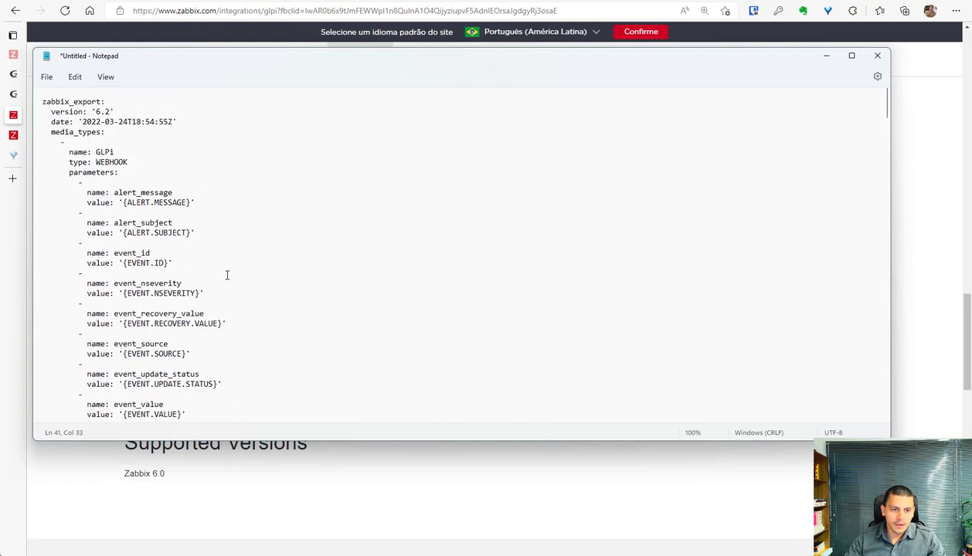
scroll(213, 276, "down", 6)
scroll(118, 159, "up", 6)
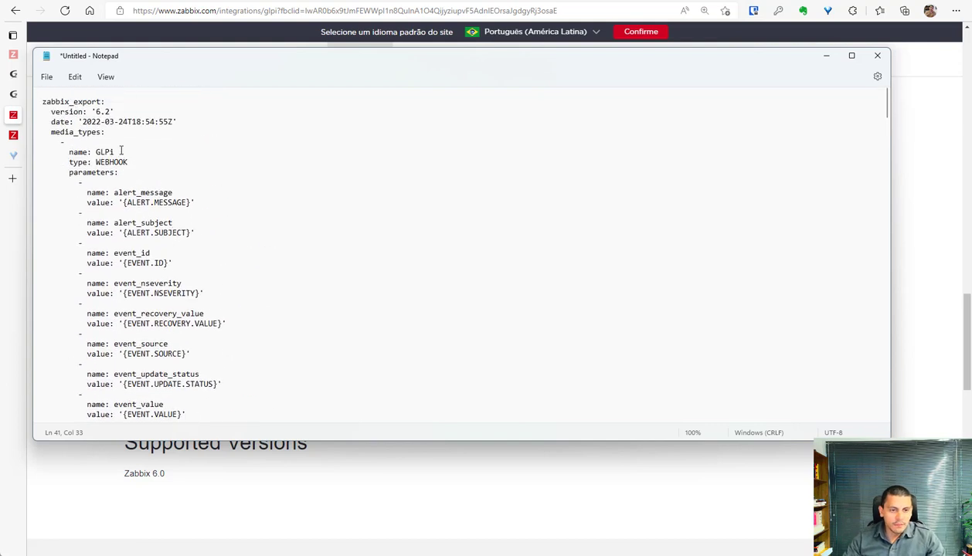
left_click(112, 113)
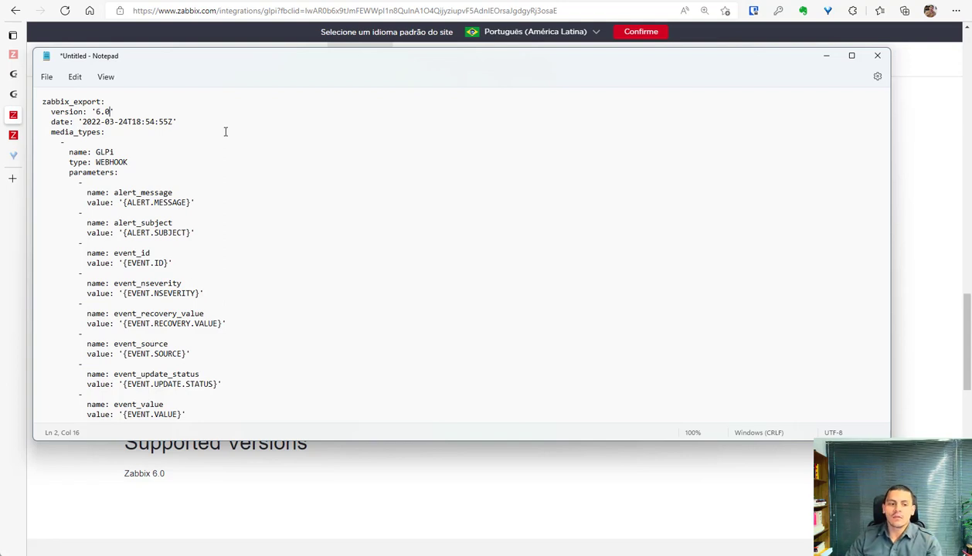
Save the edited YAML document to the Desktop as glpi_media.yaml and return to the integration guide.
left_click(47, 77)
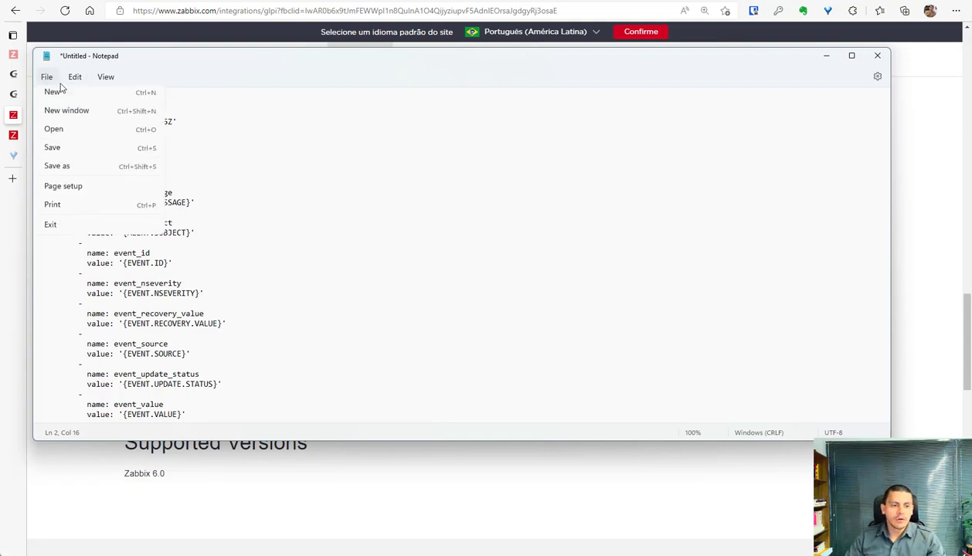
left_click(74, 154)
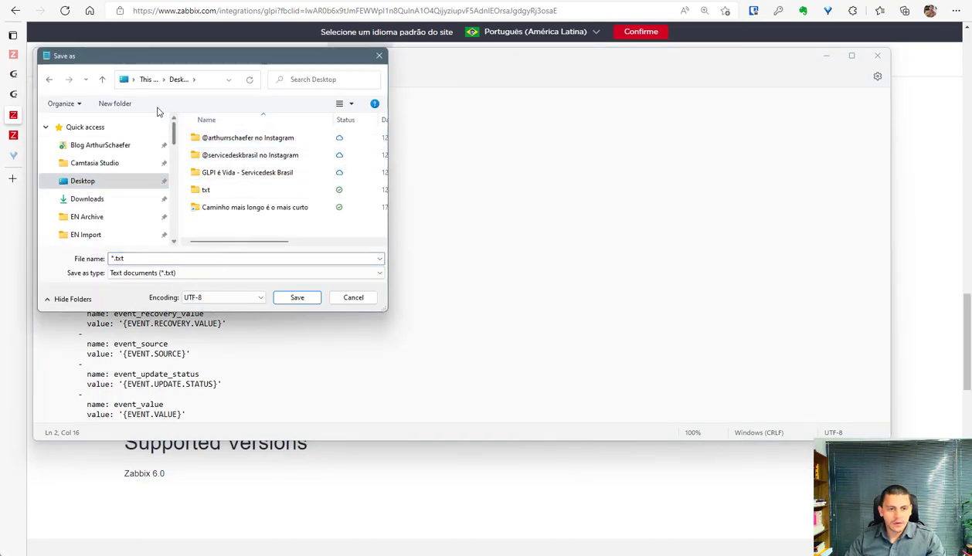
left_click(209, 261)
type("glp")
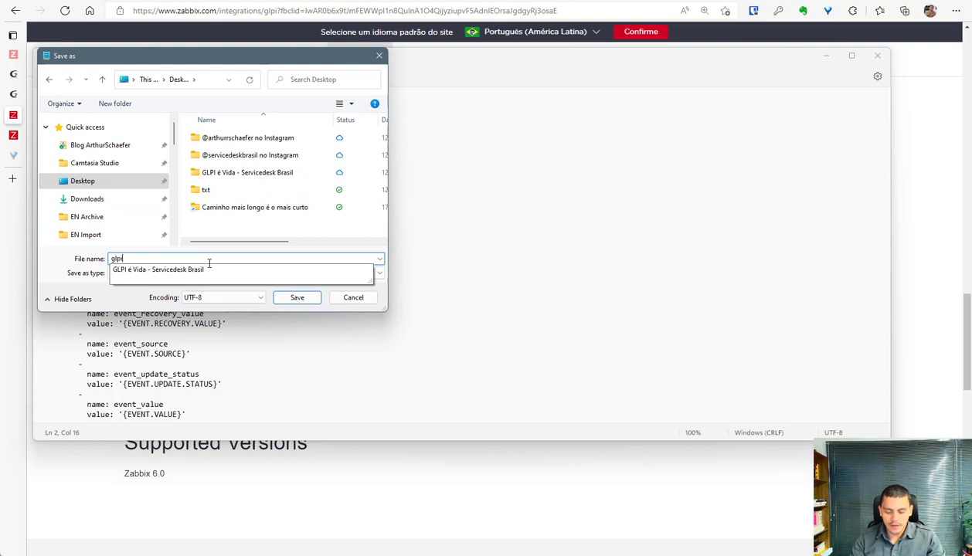
type("i_media")
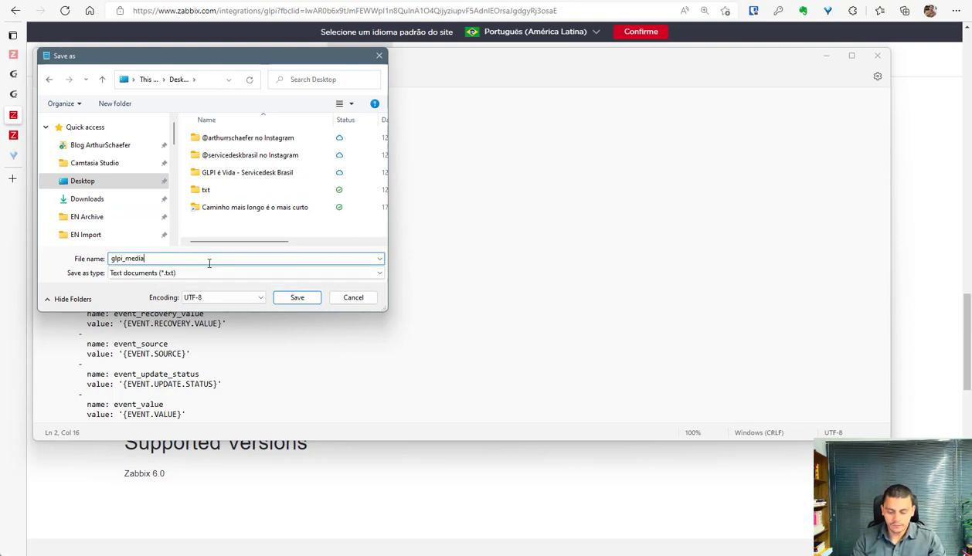
type(".yaml")
left_click(296, 299)
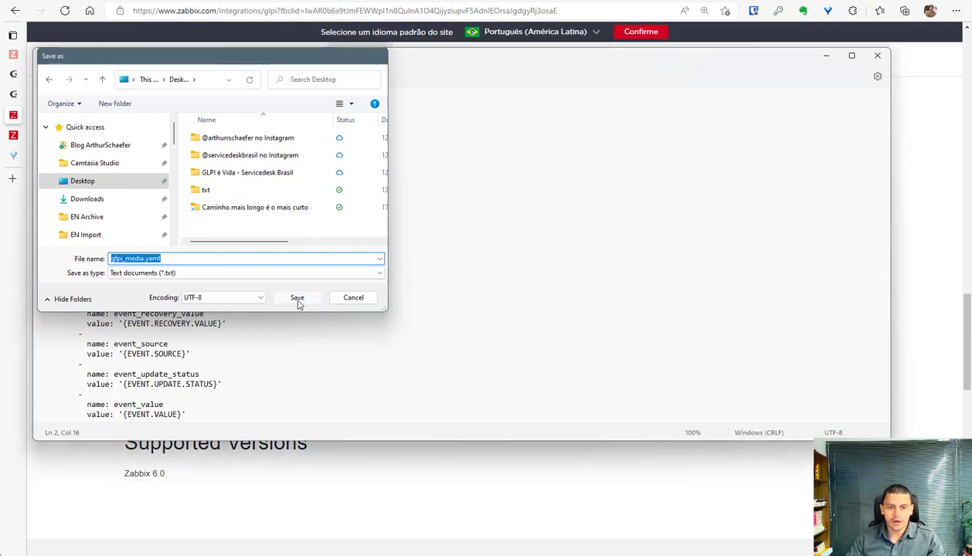
left_click(294, 20)
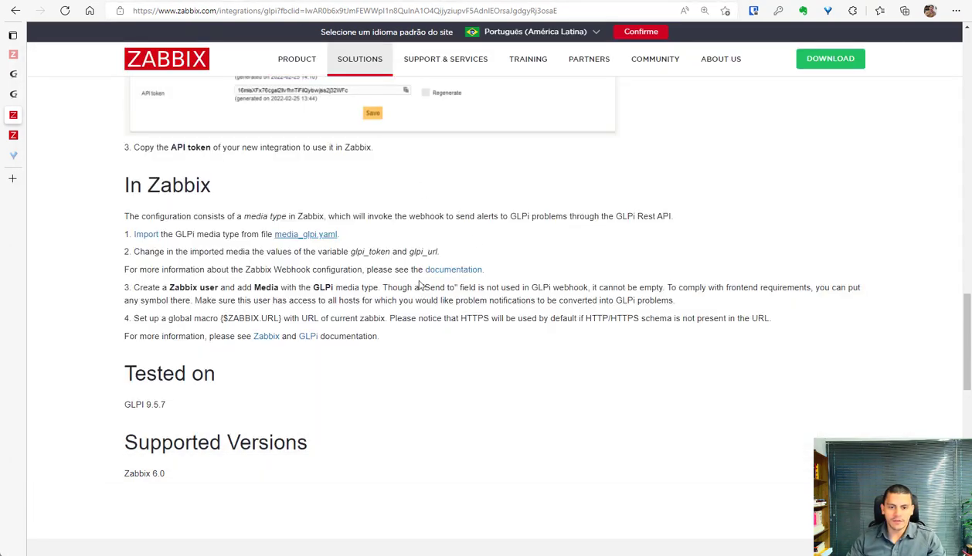
In Zabbix, import glpi_media.yaml from the Desktop into the media types with both Update existing and Create new enabled.
mouse_move(6, 135)
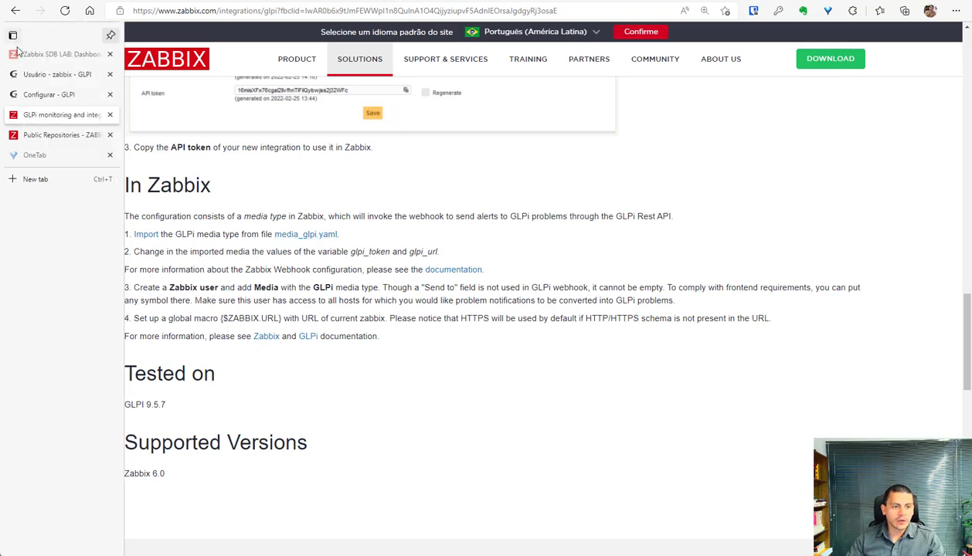
left_click(69, 52)
left_click(80, 207)
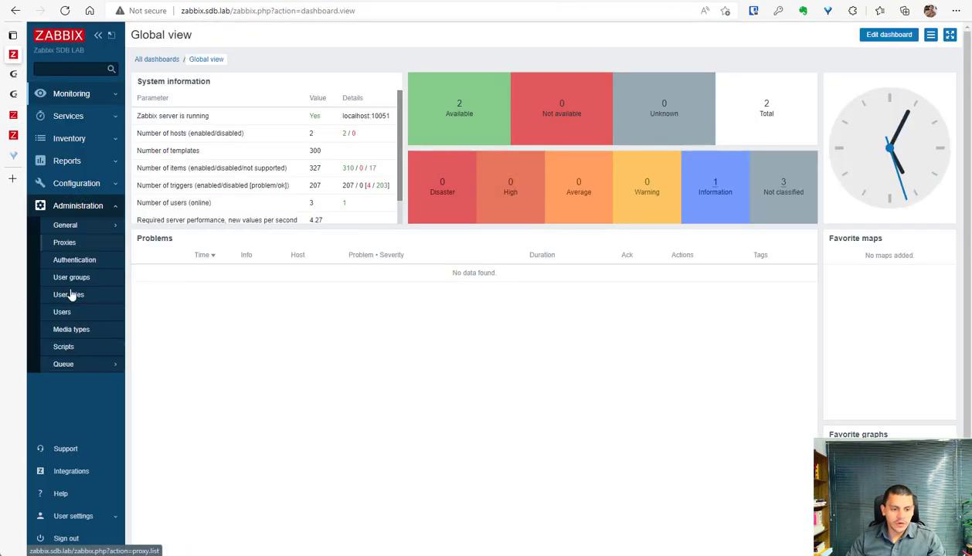
left_click(75, 331)
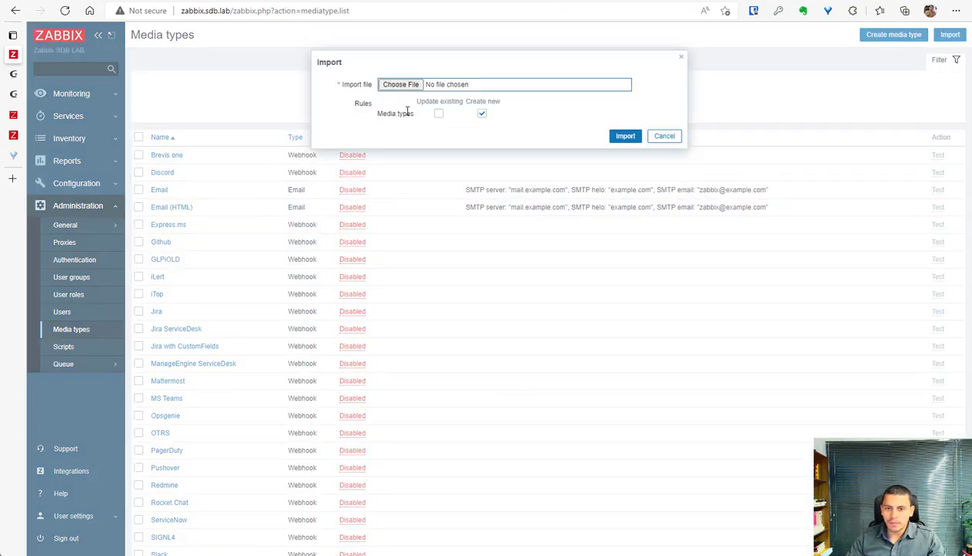
left_click(405, 86)
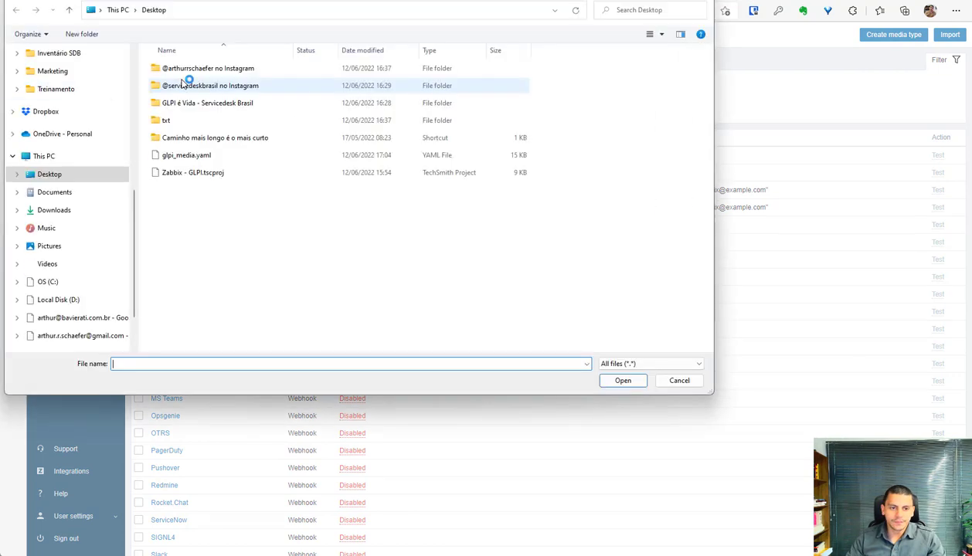
left_click(174, 154)
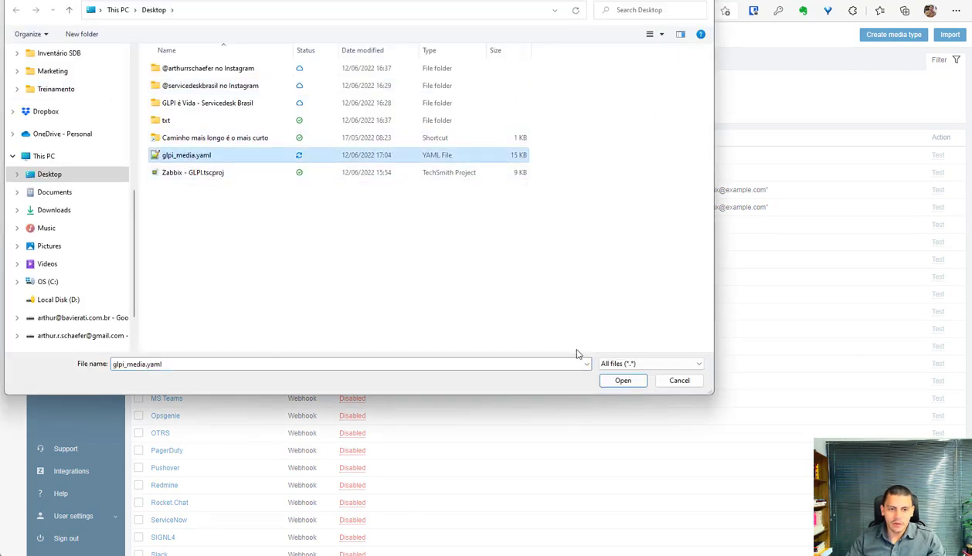
left_click(625, 381)
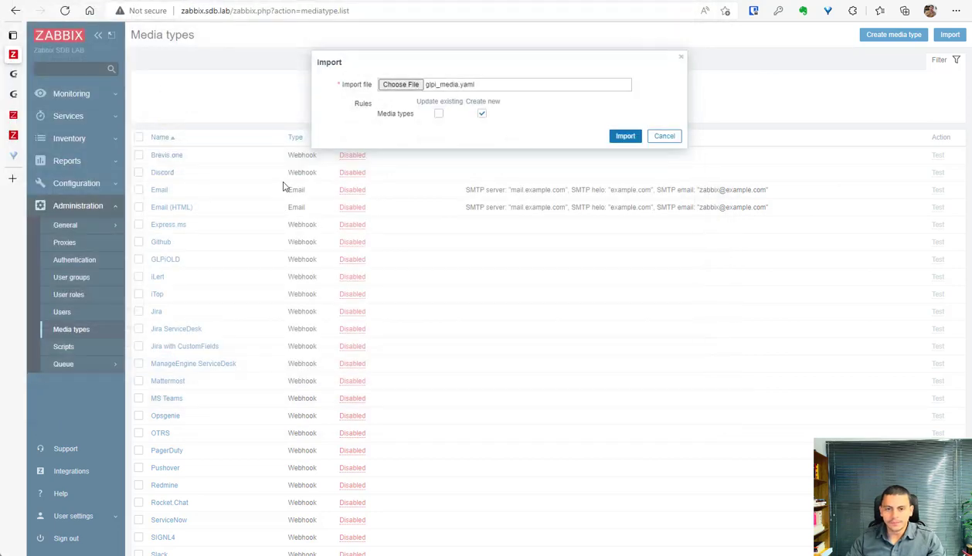
left_click(439, 114)
left_click(627, 138)
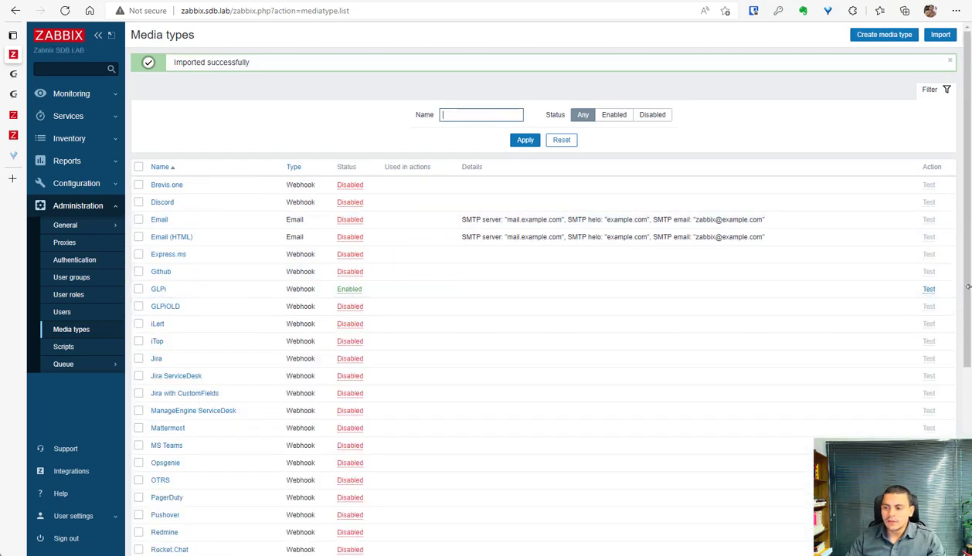
Check the glpi_token and glpi_url parameters in the GLPi media type's test form, then close it without testing.
left_click(929, 289)
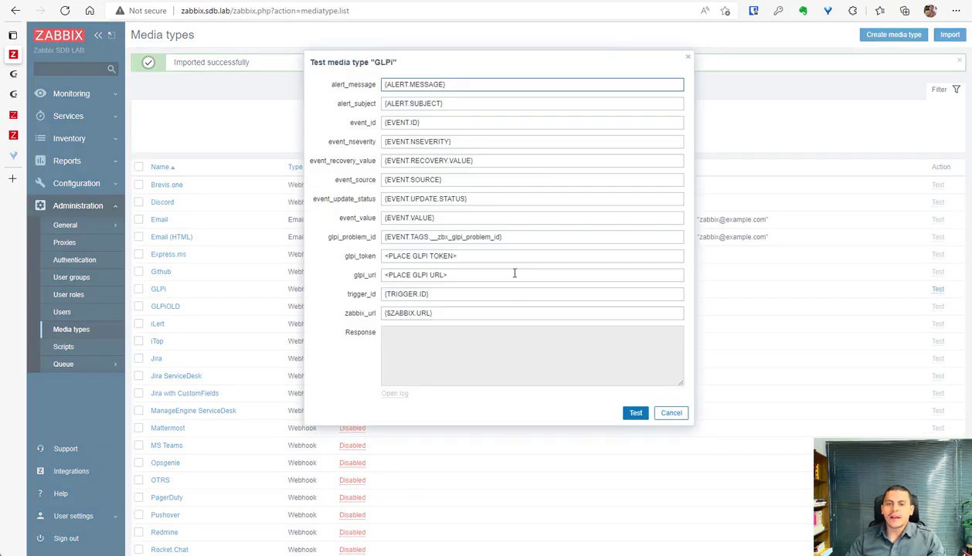
left_click_drag(466, 277, 320, 264)
left_click_drag(463, 256, 296, 263)
left_click(670, 414)
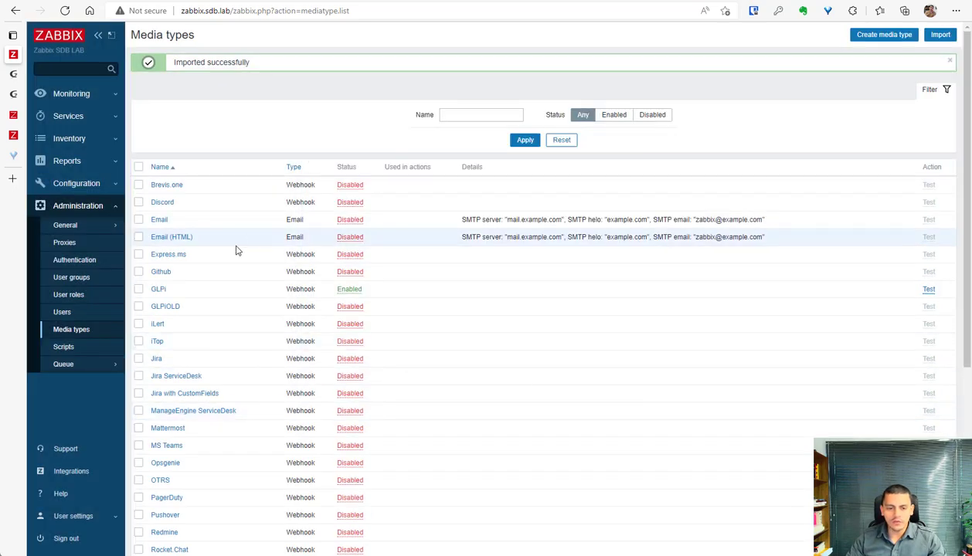
Open the GLPi media type and replace the glpi_token placeholder with the API token copied from the Notepad notes.
left_click(157, 289)
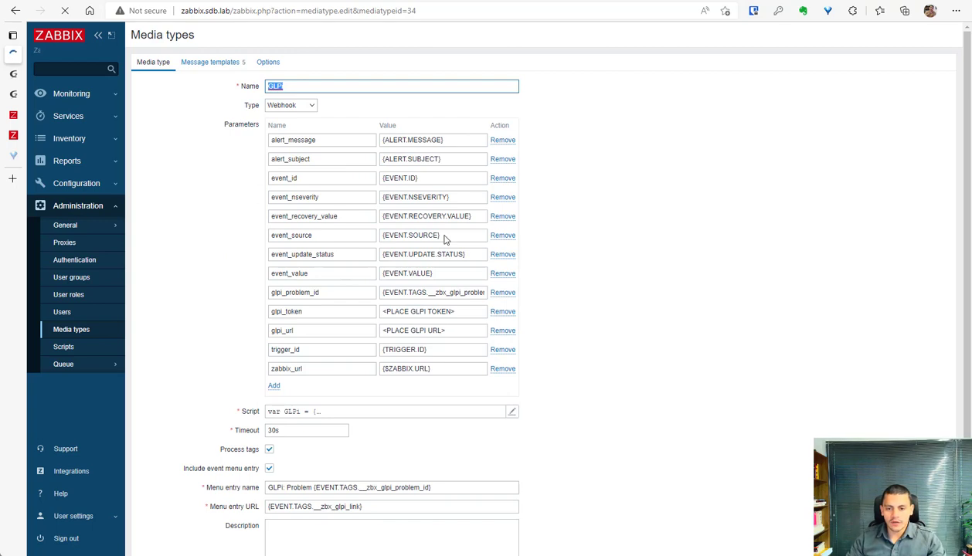
left_click_drag(449, 313, 342, 312)
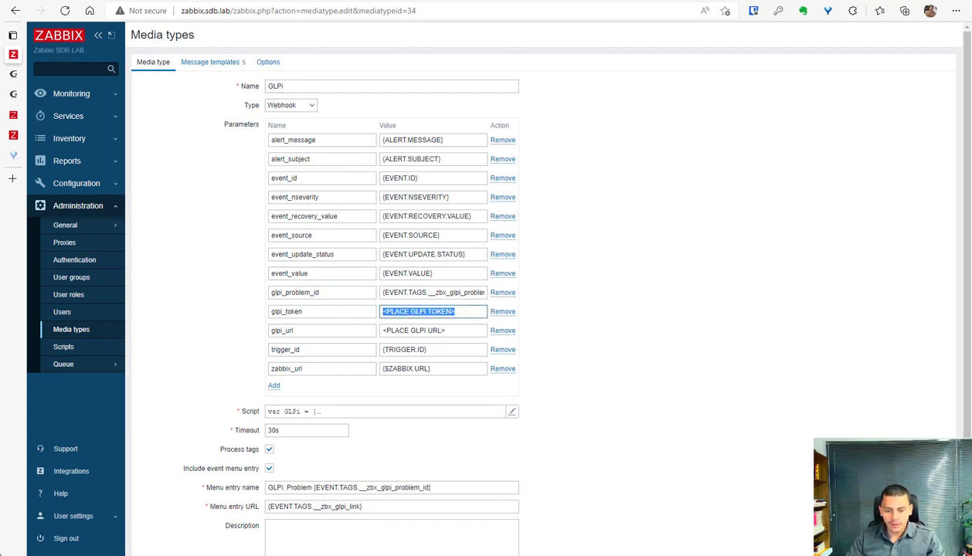
left_click(532, 555)
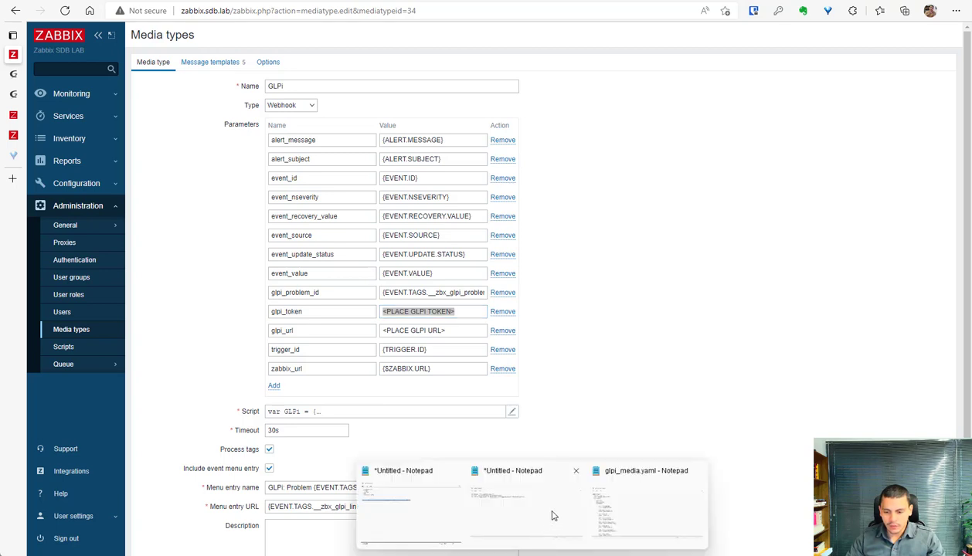
left_click(550, 514)
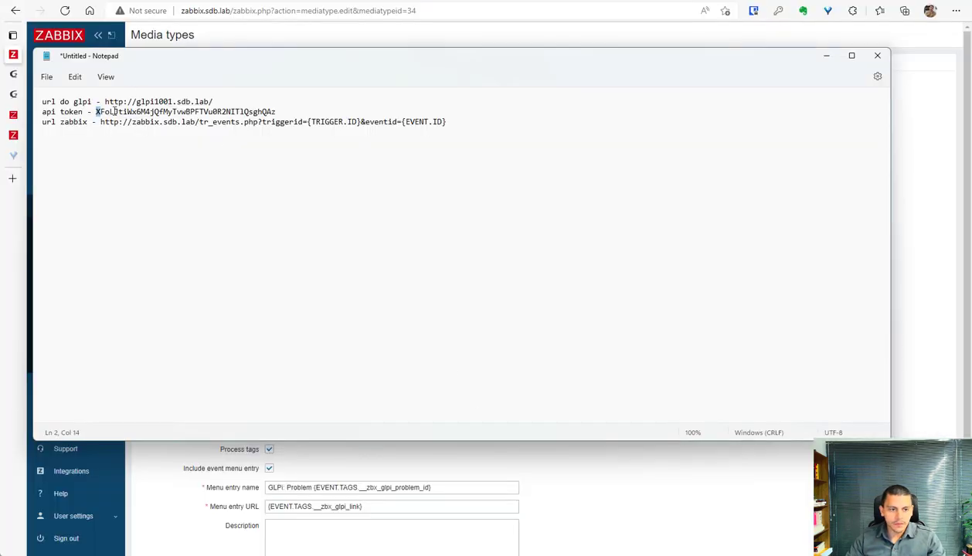
left_click_drag(109, 112, 284, 111)
key("ctrl+c")
key("alt+Tab")
key("ctrl+v")
key("alt+Tab")
left_click_drag(214, 101, 107, 103)
key("ctrl+c")
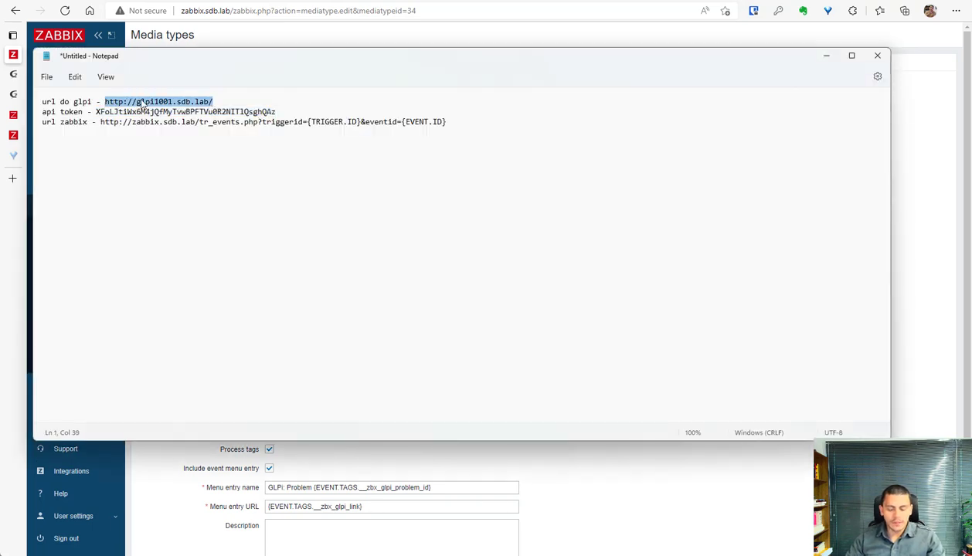
key("alt+Tab")
triple_click(447, 325)
key("ctrl+v")
key("alt+Tab")
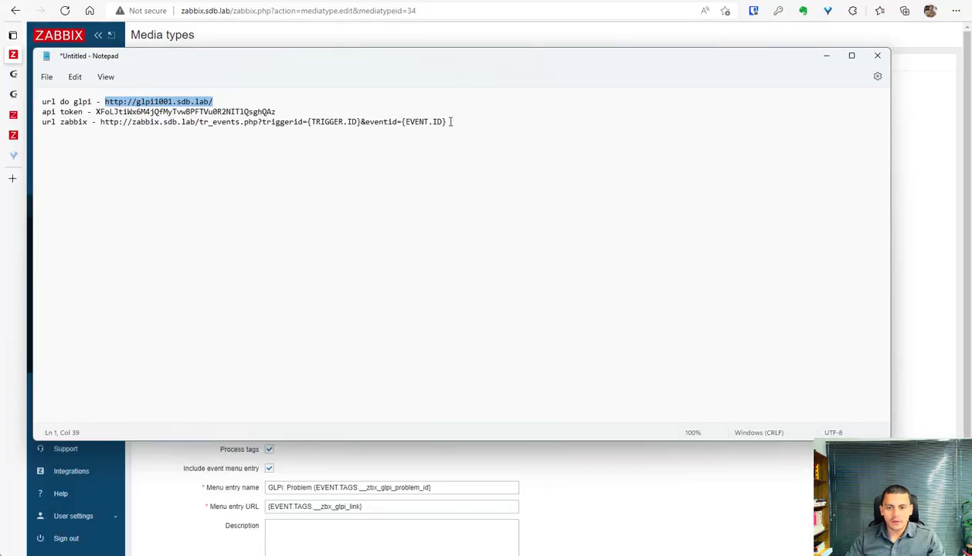
mouse_move(451, 121)
left_mouse_down()
mouse_move(100, 122)
mouse_move(462, 126)
left_mouse_up()
key("alt+Tab")
triple_click(421, 370)
key("ctrl+v")
left_click(446, 403)
Save the updated GLPi media type and decline the browser's offer to store the form information.
scroll(329, 420, "down", 3)
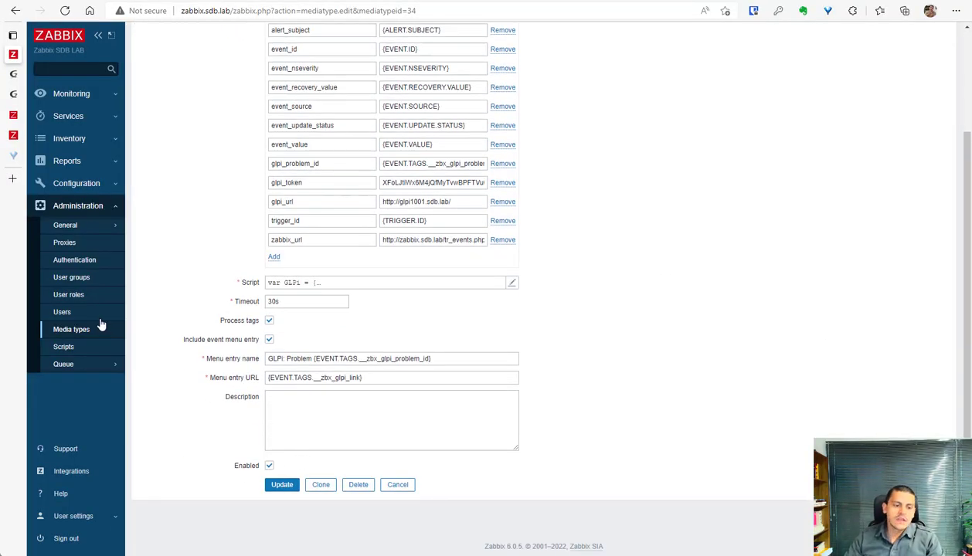
left_click(110, 230)
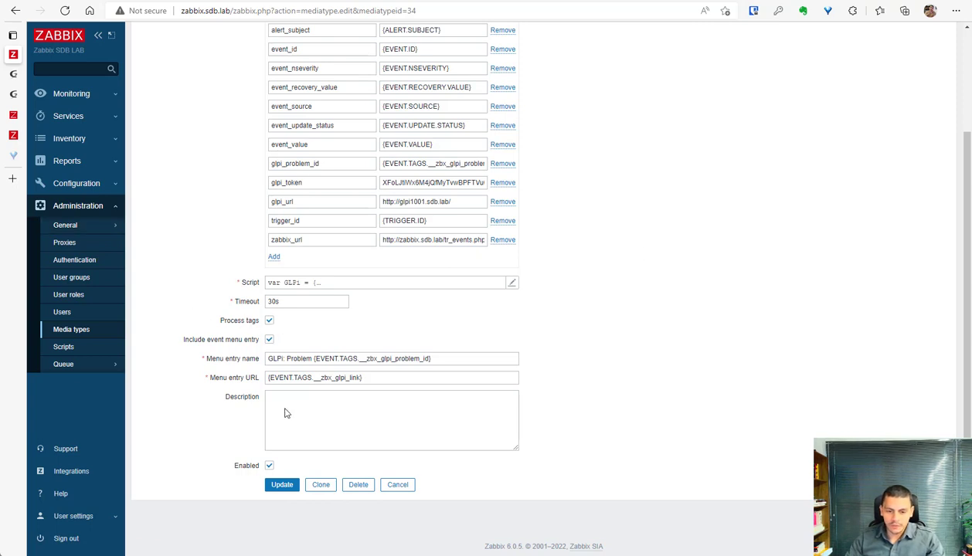
left_click(283, 484)
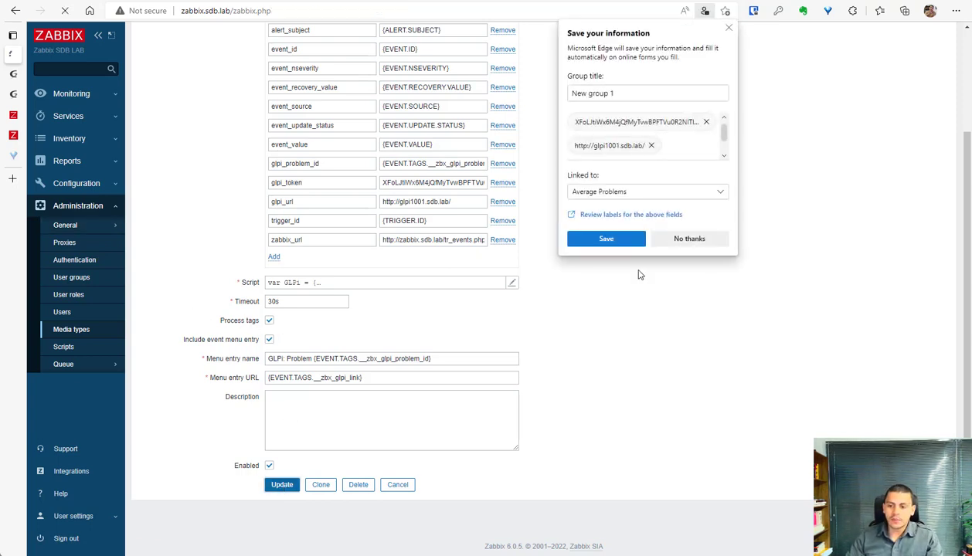
left_click(680, 239)
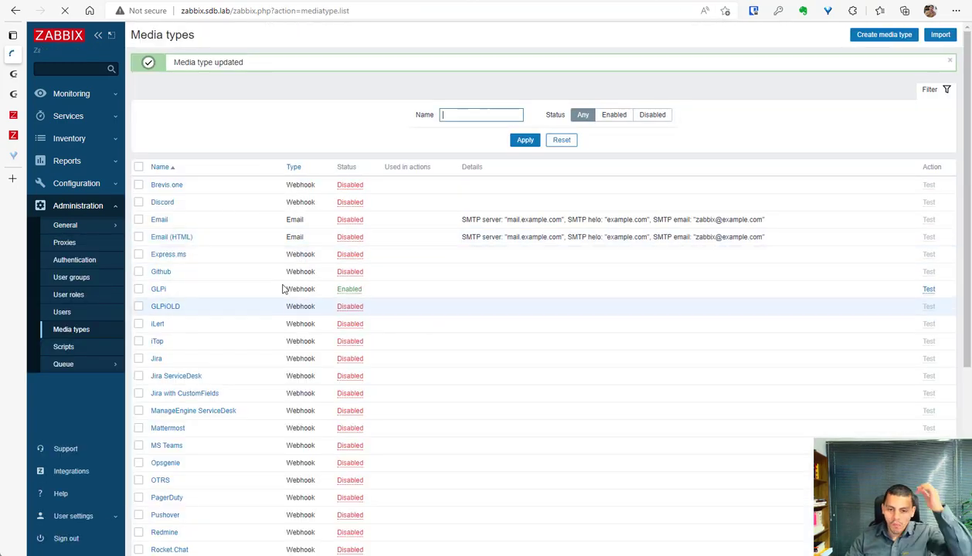
Open the GLPi media type's test form and switch to GLPI to view its list of problems under Assistência.
left_click(929, 289)
left_click(13, 87)
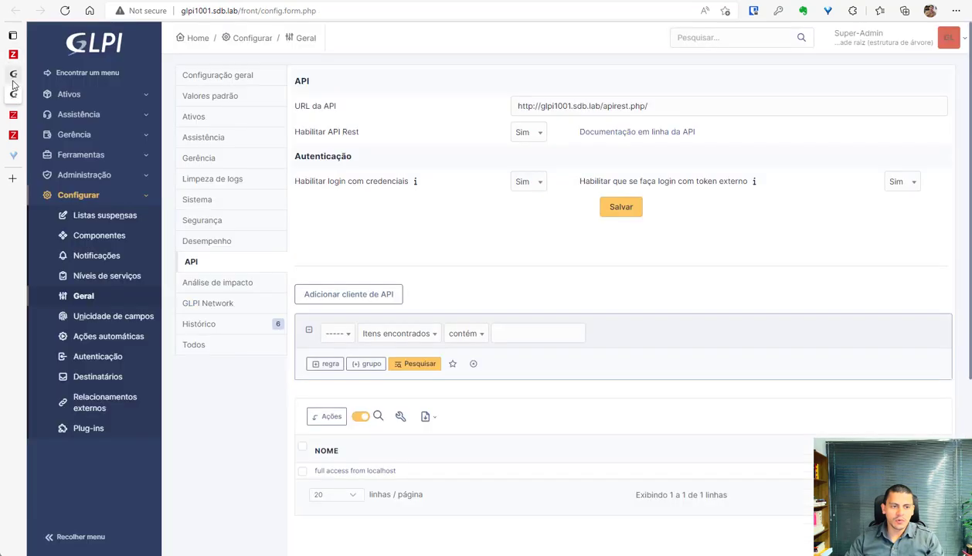
left_click(141, 117)
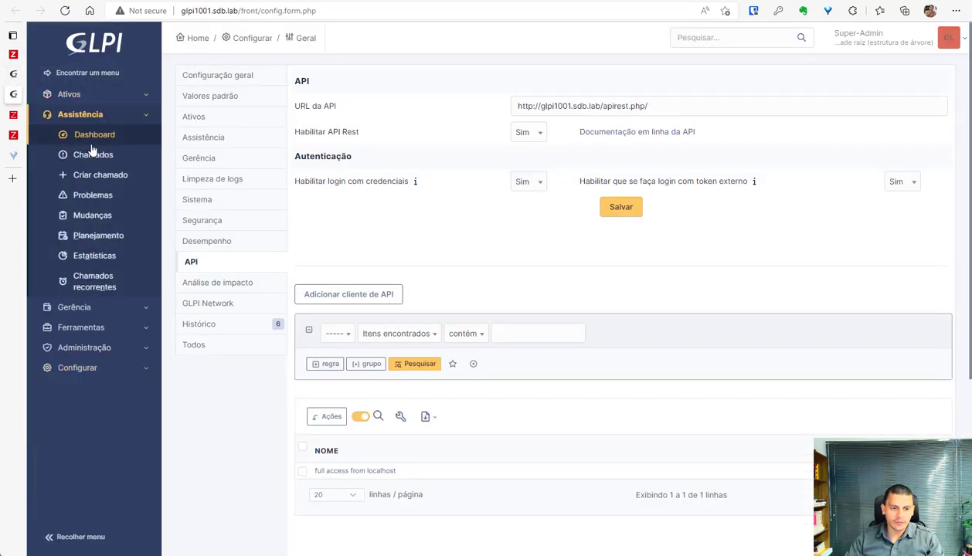
left_click(94, 198)
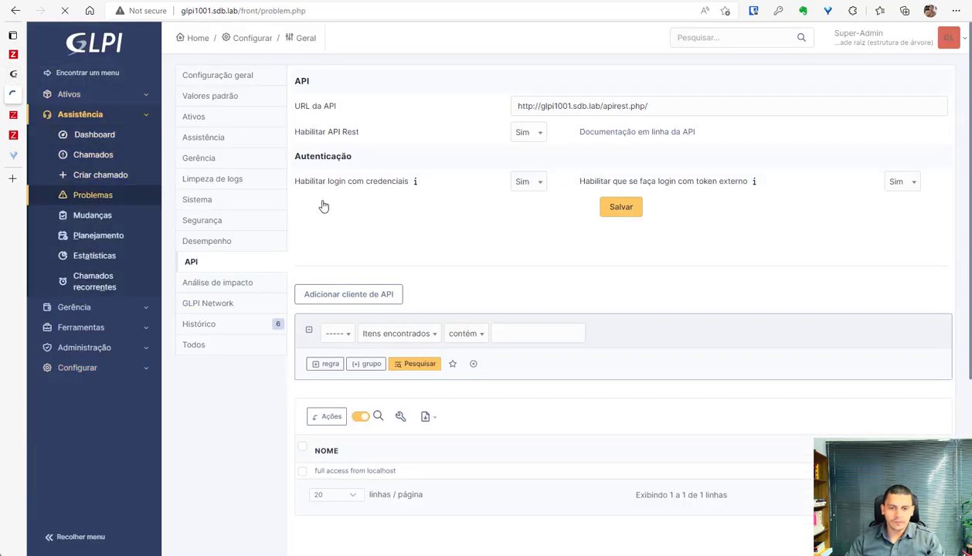
left_click(112, 40)
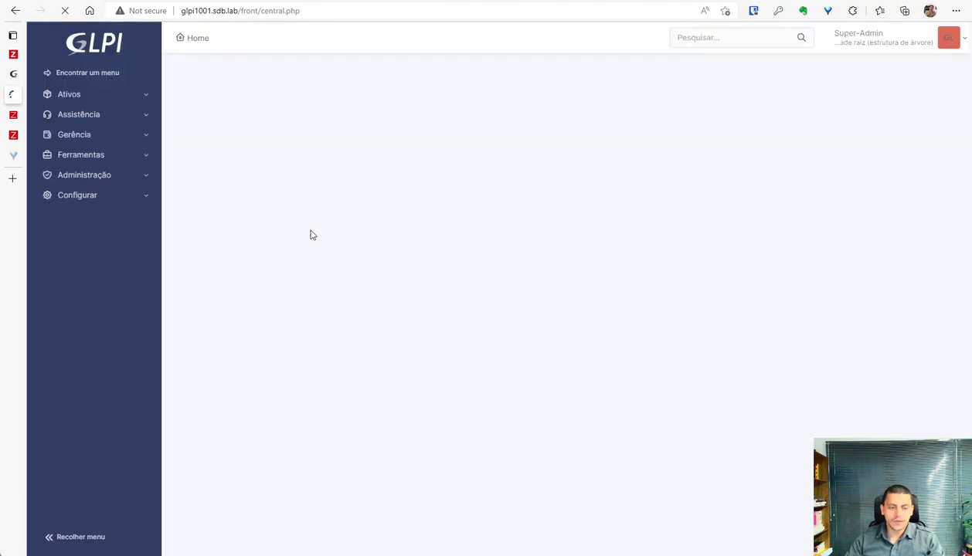
key("alt+Left")
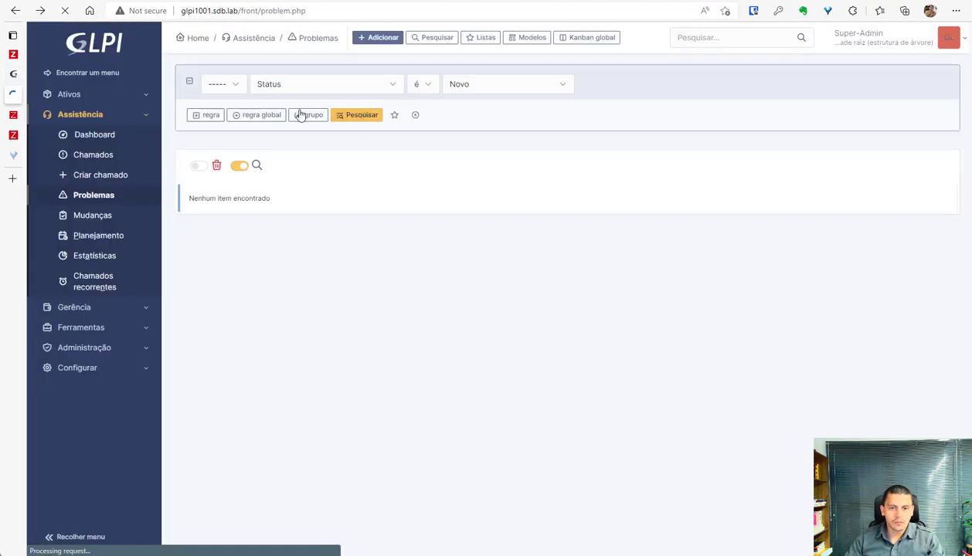
Return to Zabbix, run the GLPi media type test with the default macro values and read the error details.
mouse_move(17, 75)
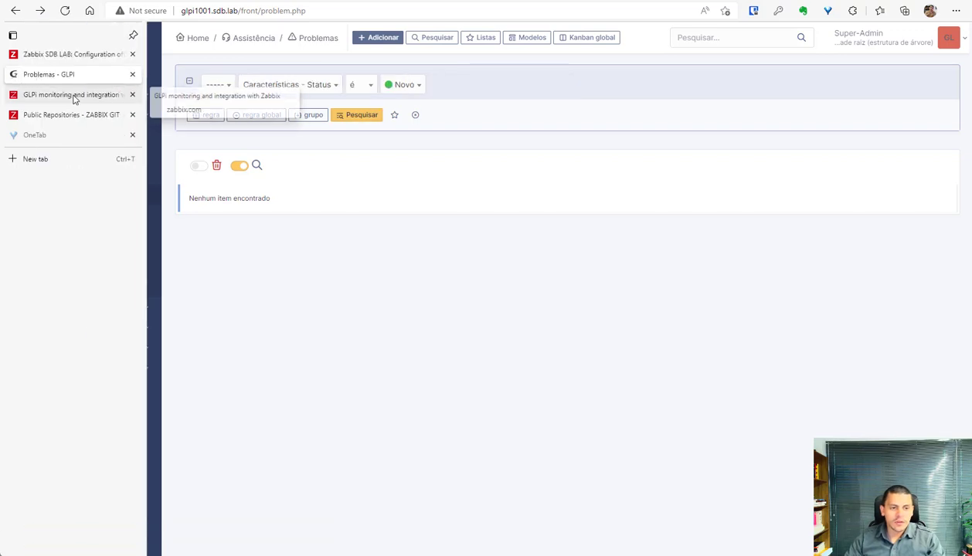
left_click(74, 96)
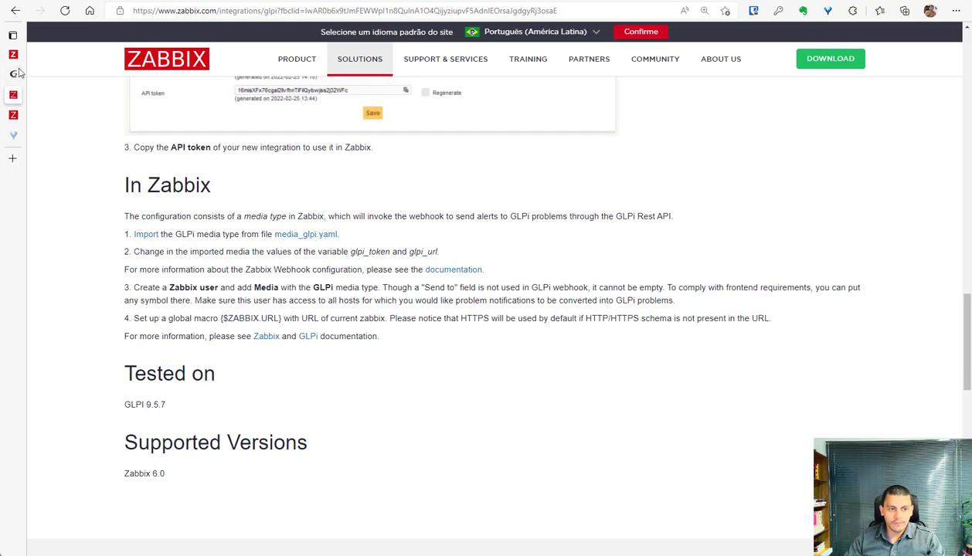
key("ctrl+shift+Tab")
key("ctrl+shift+Tab")
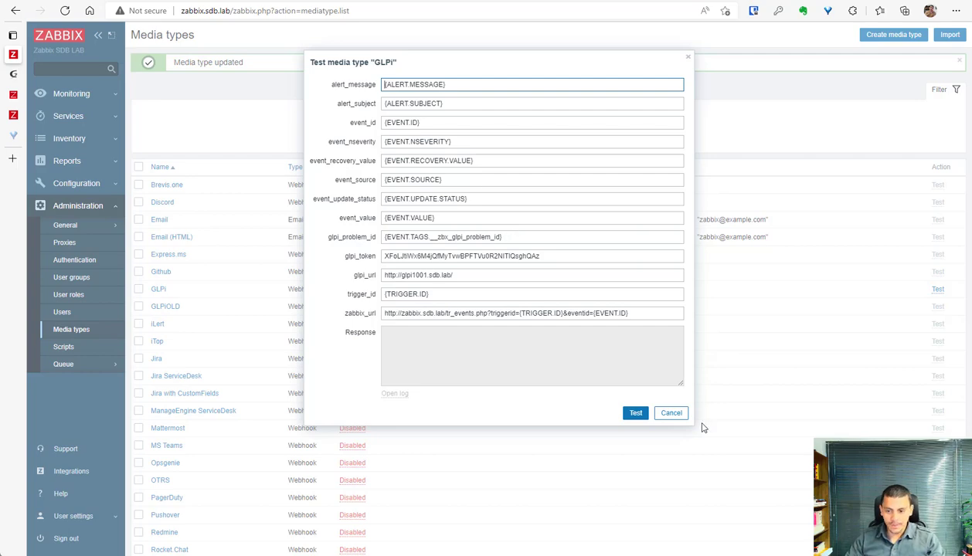
left_click(639, 417)
left_click_drag(371, 102, 607, 106)
left_click(607, 106)
left_click_drag(403, 102, 585, 103)
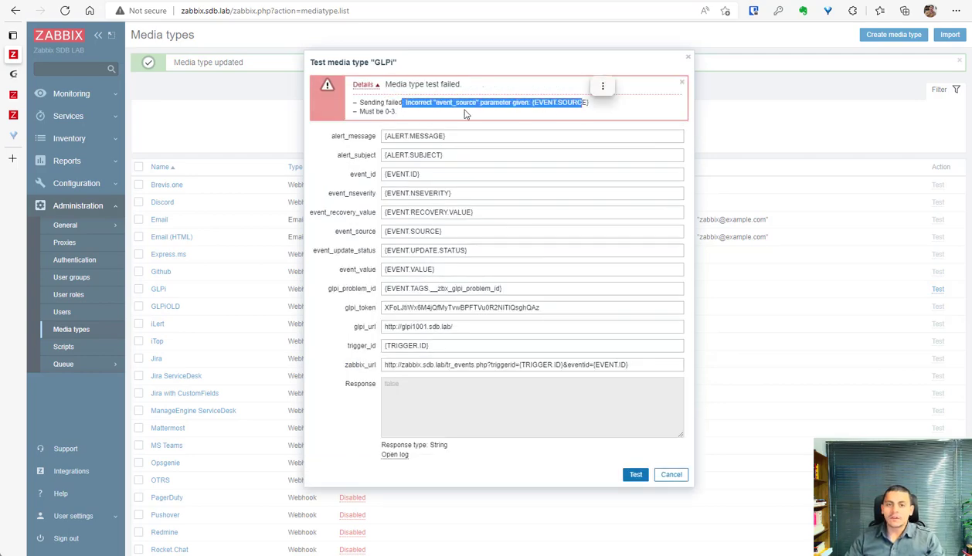
left_click(506, 98)
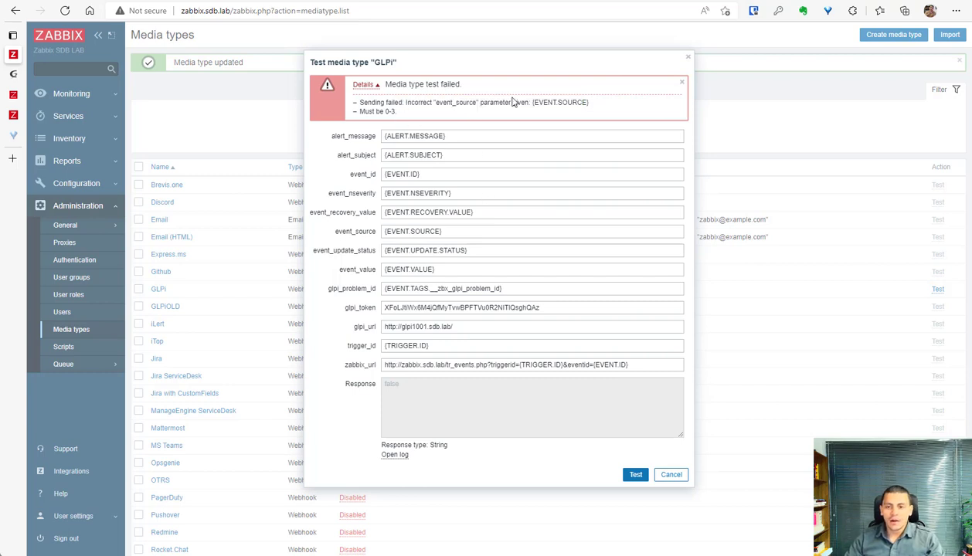
left_click_drag(535, 101, 553, 102)
Set event_source, event_update_status and event_value to 1 in the GLPi test form and run the test again.
left_click(363, 232)
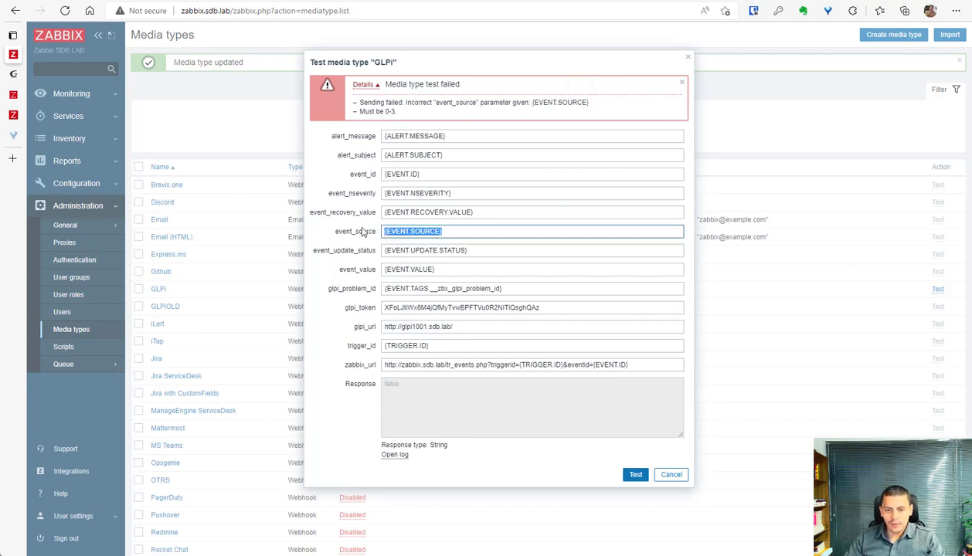
type("1")
key("Tab")
type("1")
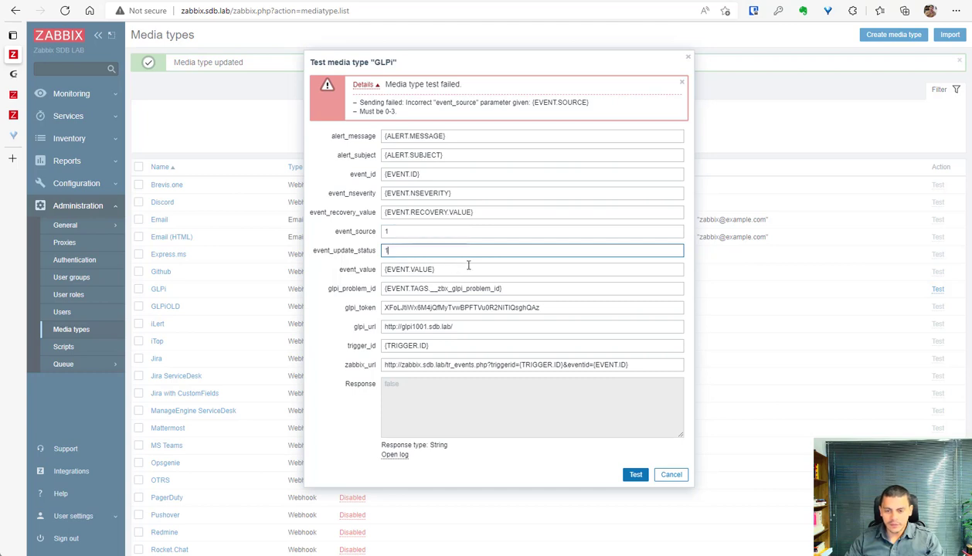
key("Tab")
type("1")
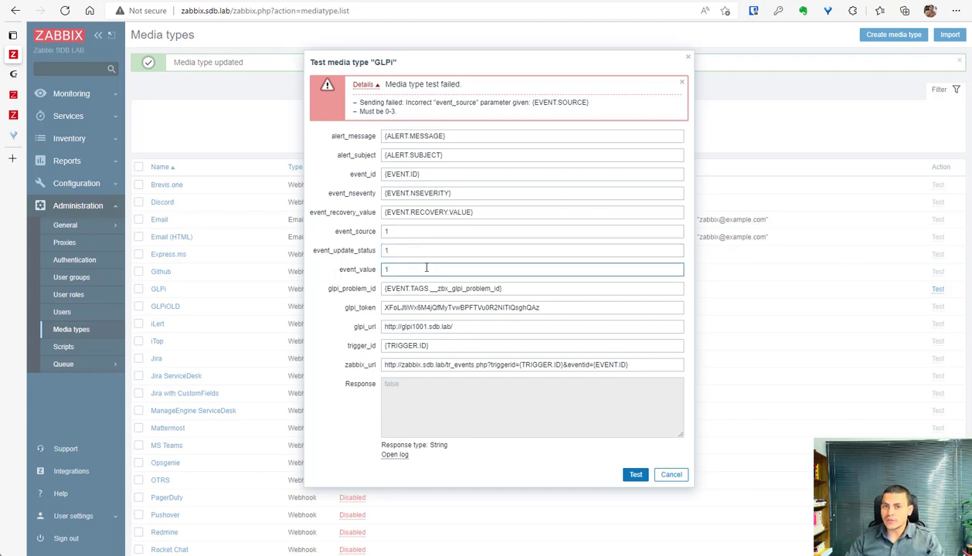
left_click(635, 475)
Switch to GLPI, rerun the search for problems with status Novo and open the {ALERT.SUBJECT} problem.
left_click_drag(433, 84, 8, 77)
left_click(9, 75)
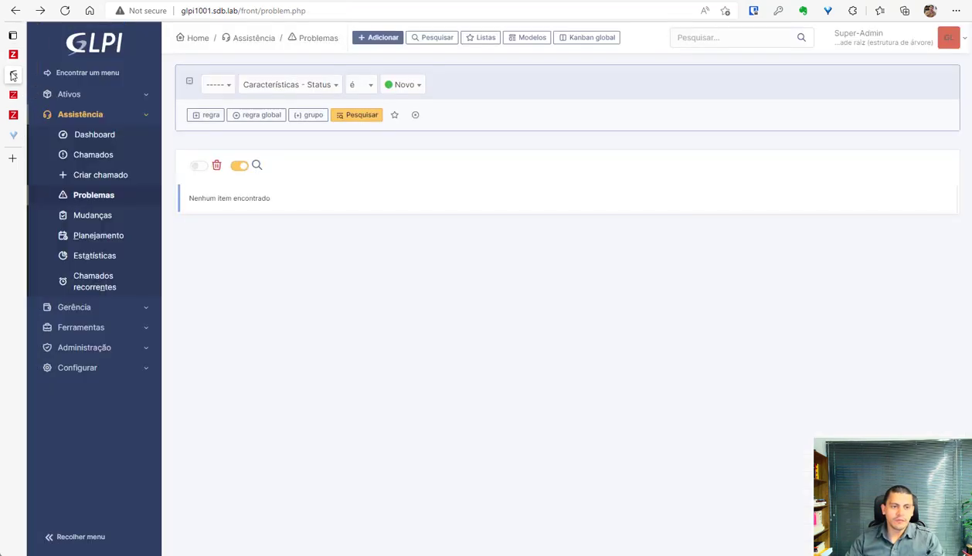
left_click(349, 117)
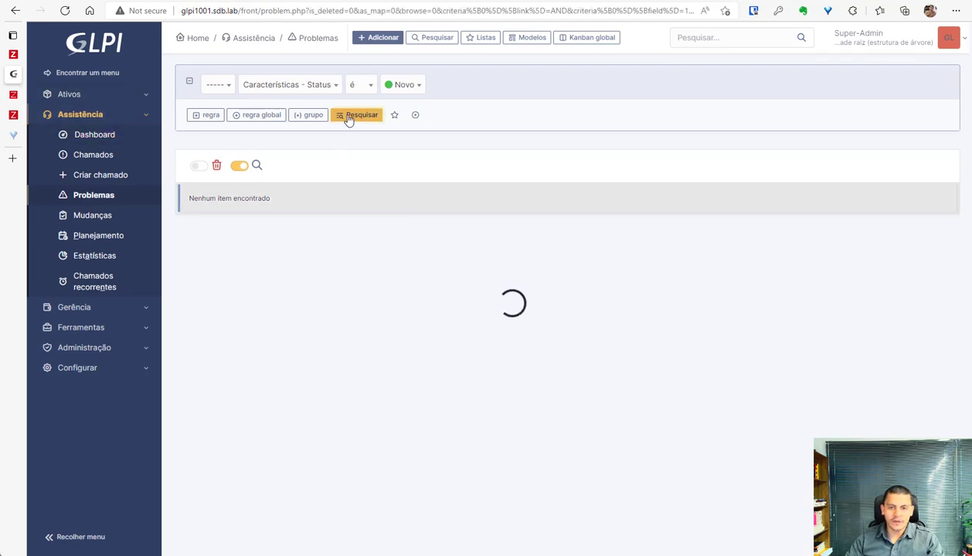
left_click(224, 211)
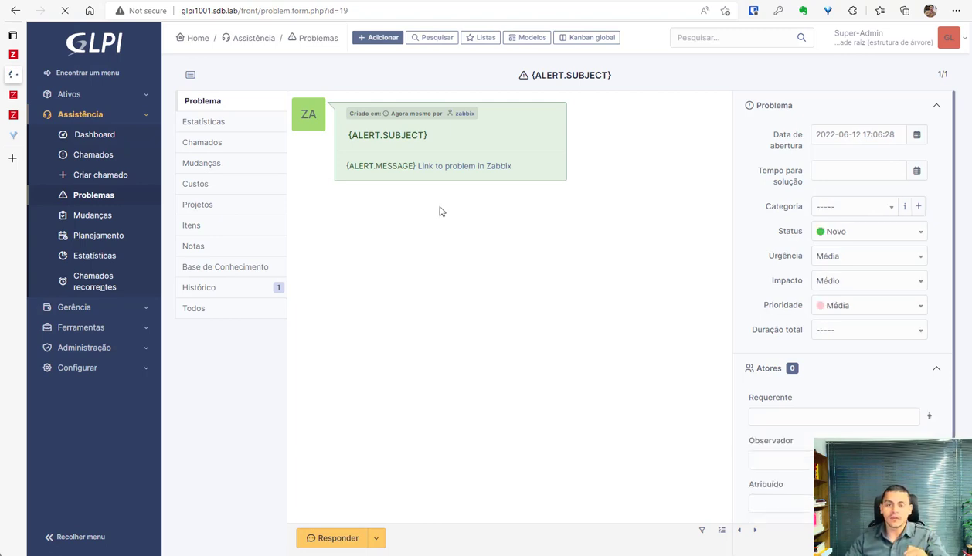
Close the Zabbix media type test form and view the operations of the "Report problems to Zabbix administrators" trigger action.
left_click(16, 58)
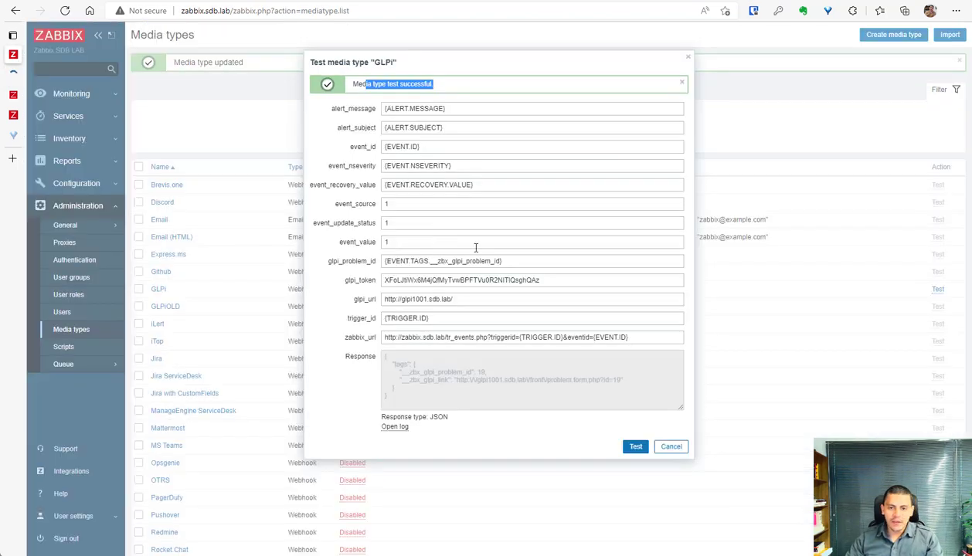
left_click(683, 448)
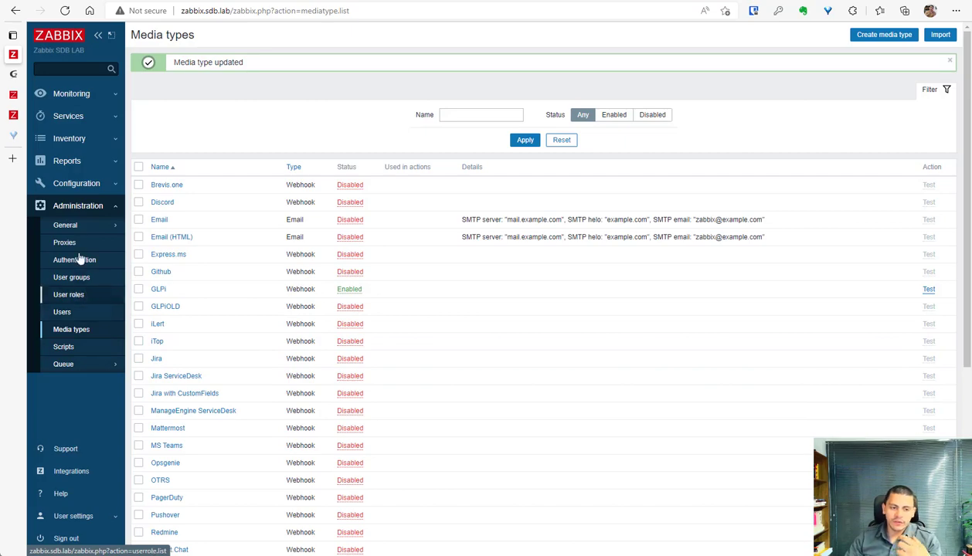
left_click(93, 185)
mouse_move(94, 272)
left_click(162, 273)
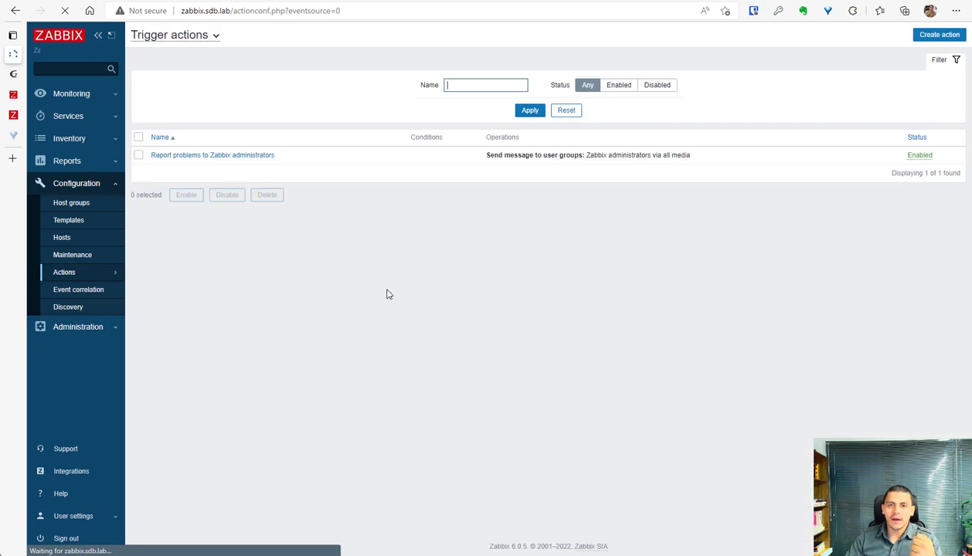
left_click(245, 157)
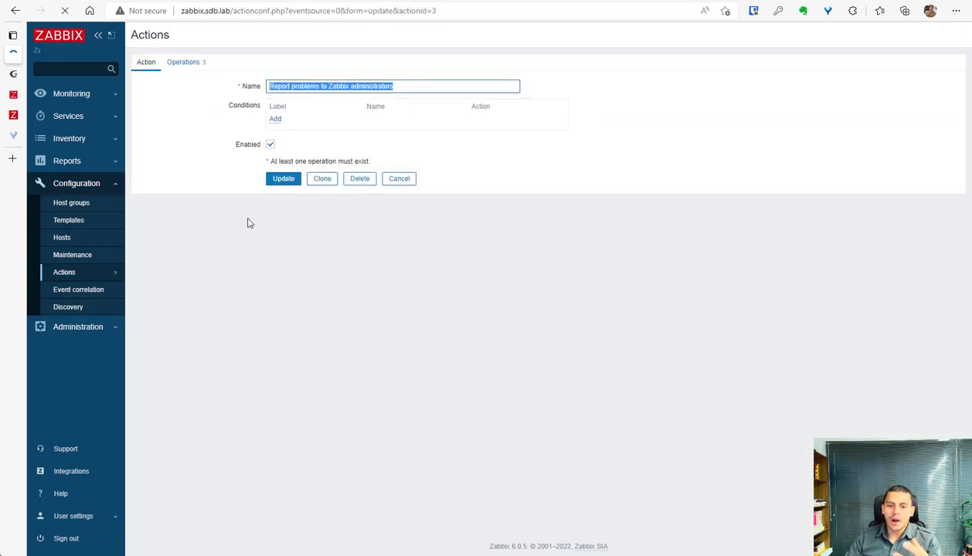
left_click(183, 63)
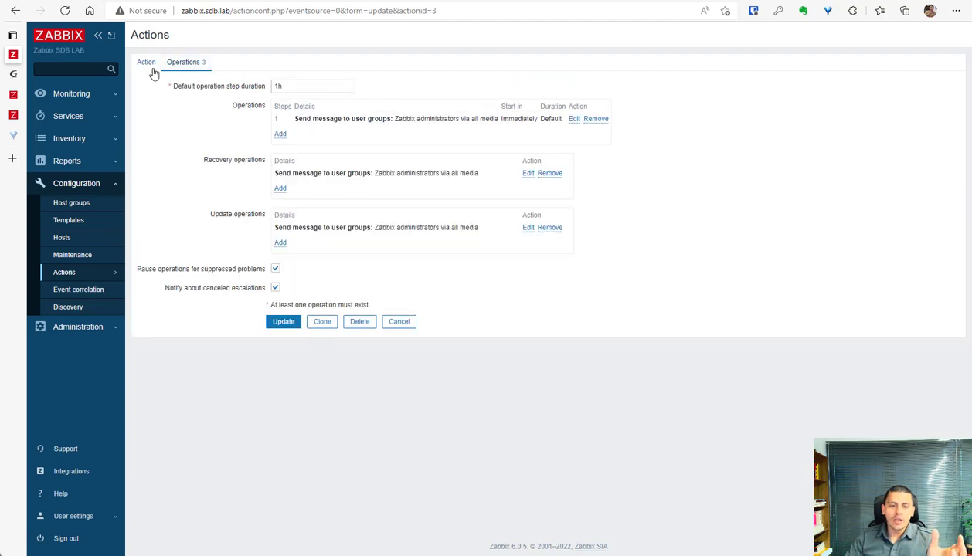
left_click(147, 64)
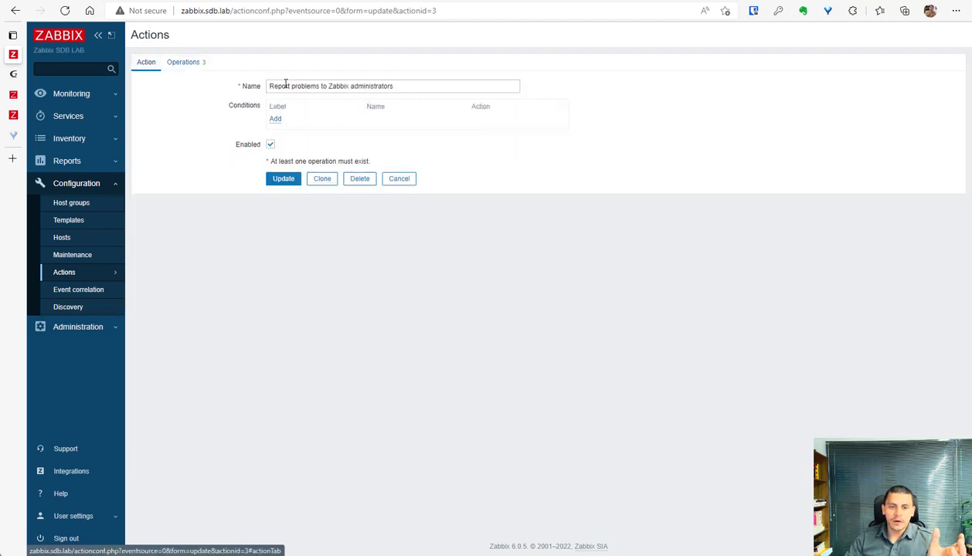
left_click(183, 62)
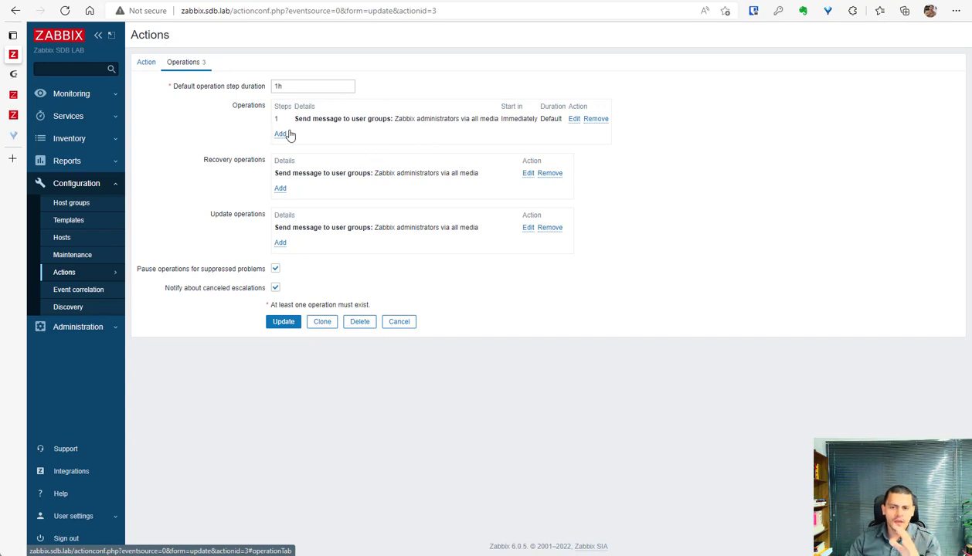
Try limiting the action's problem operation to the GLPi media type, switch it back to All and cancel the edit.
left_click(573, 119)
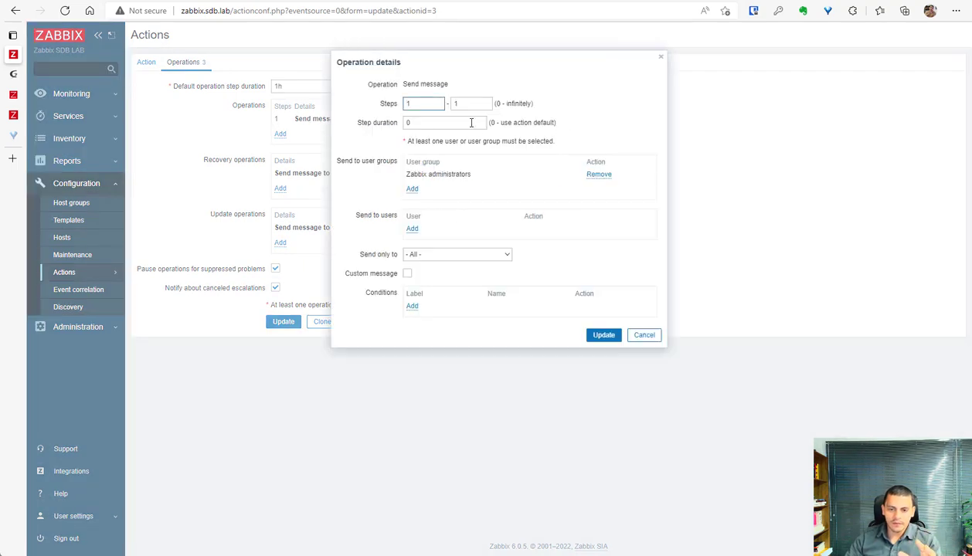
left_click_drag(354, 165, 373, 164)
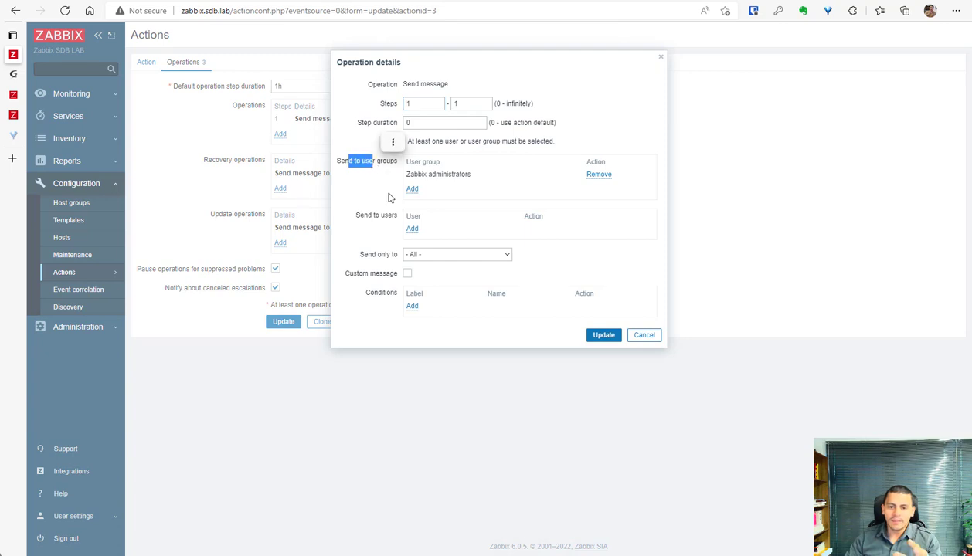
left_click(430, 258)
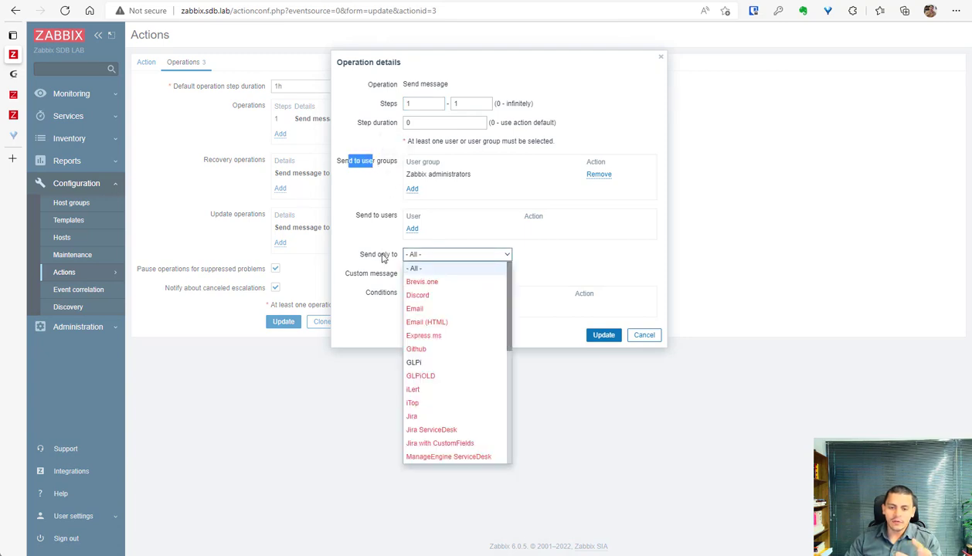
left_click(451, 258)
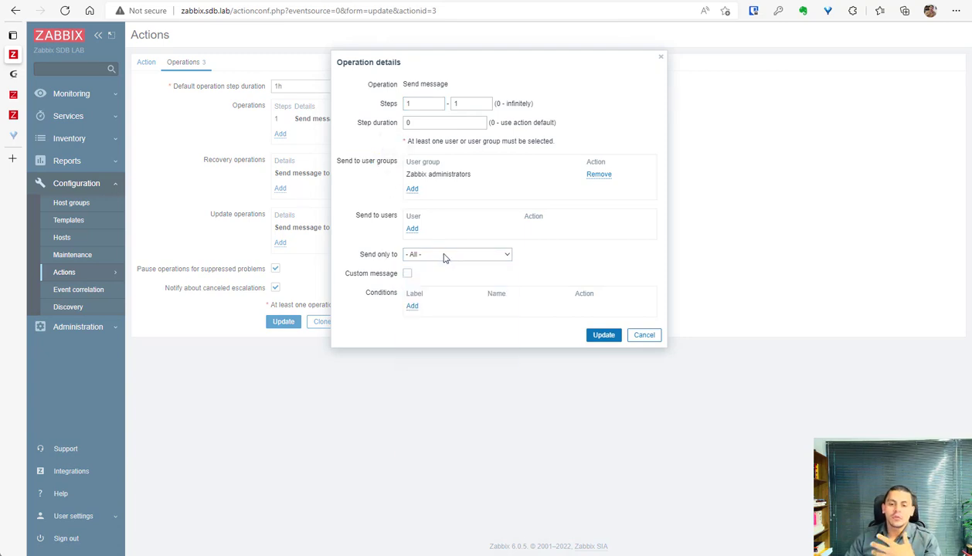
left_click(444, 257)
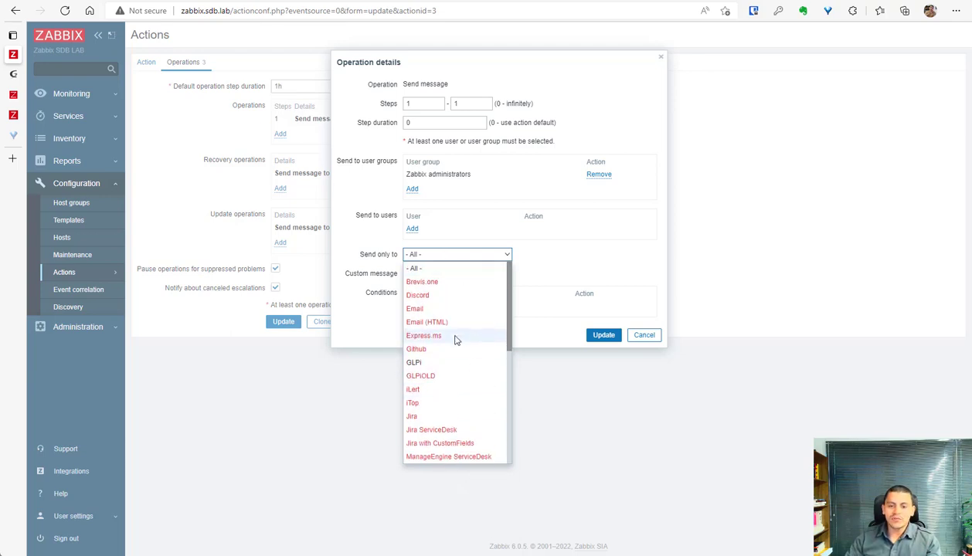
left_click(439, 363)
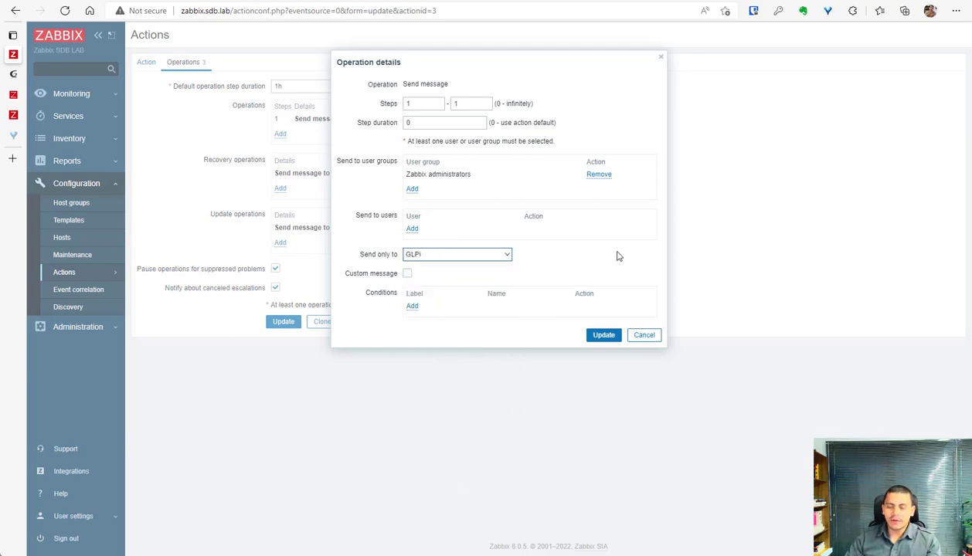
left_click(509, 256)
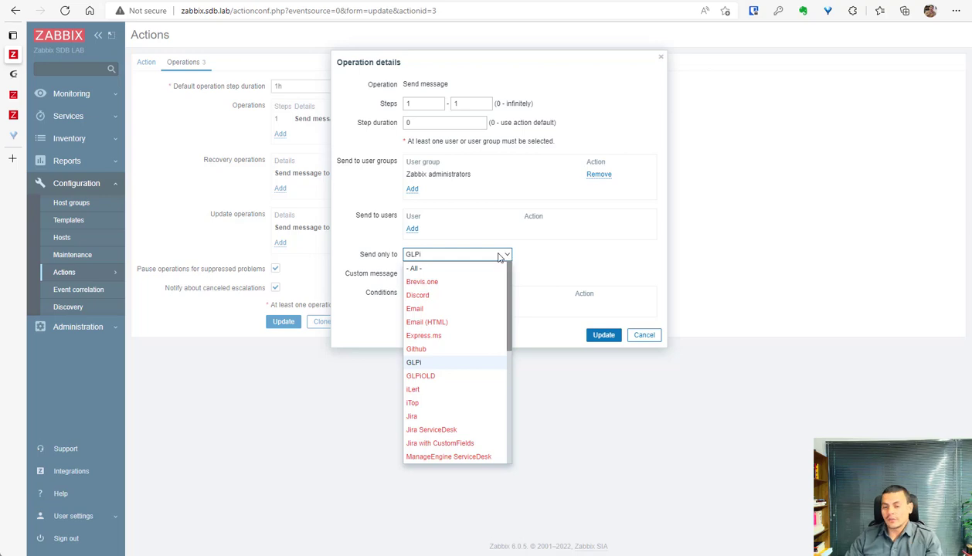
left_click(495, 268)
left_click(642, 337)
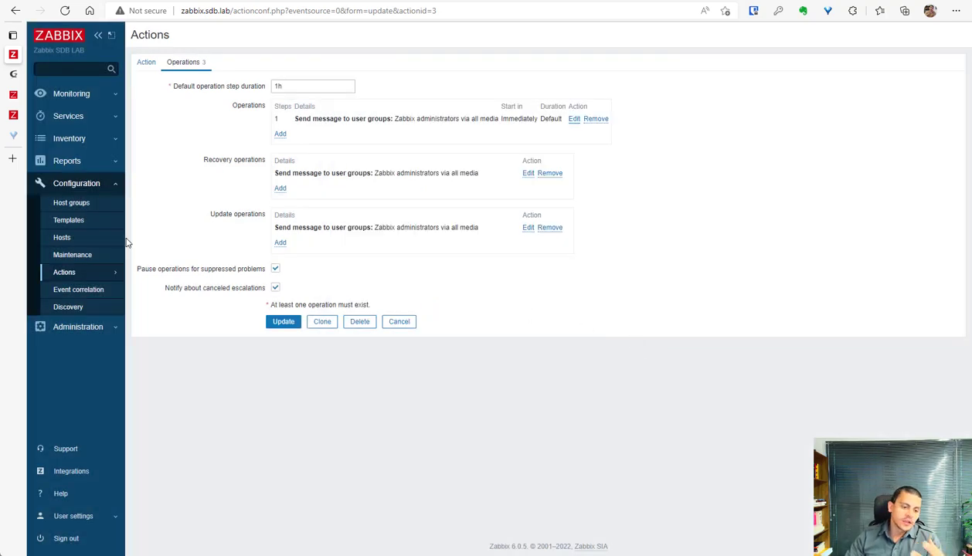
Reopen the "Report problems to Zabbix administrators" trigger action and examine the recipients of its problem, recovery and update operations.
left_click(104, 274)
left_click(147, 272)
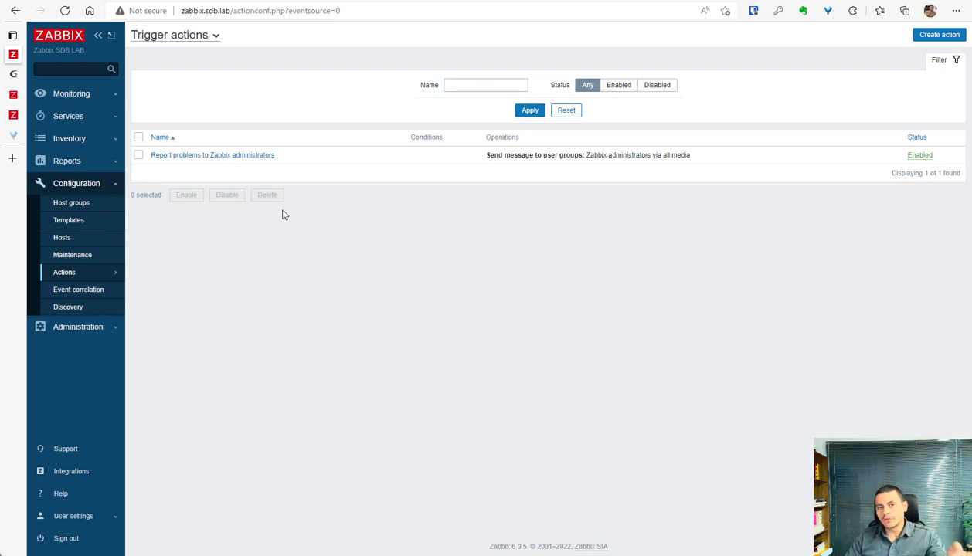
left_click(258, 157)
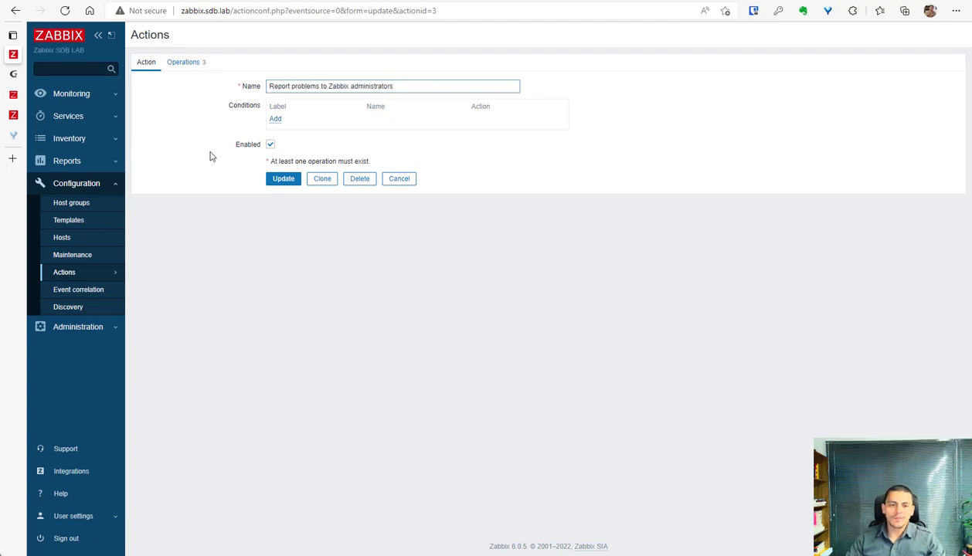
left_click(190, 63)
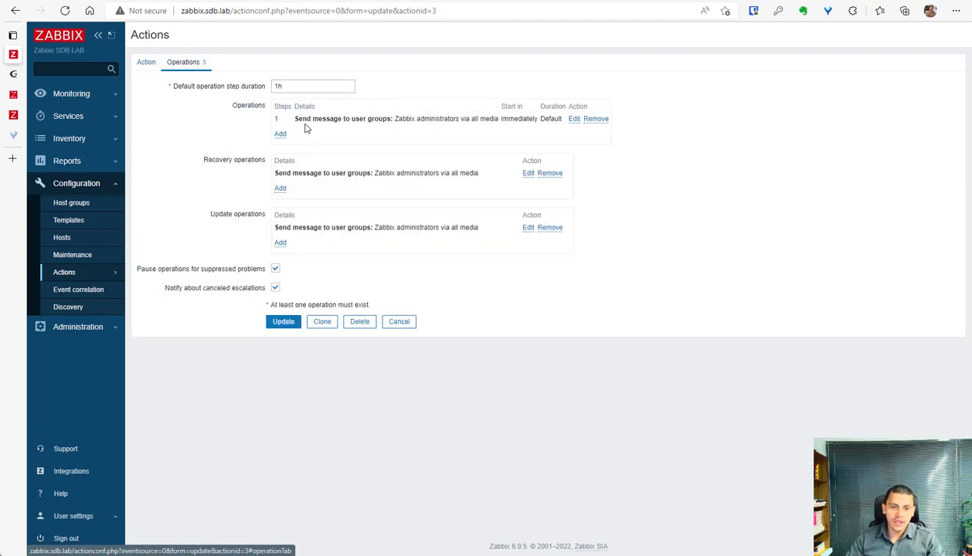
left_click_drag(308, 120, 457, 117)
left_click(408, 117)
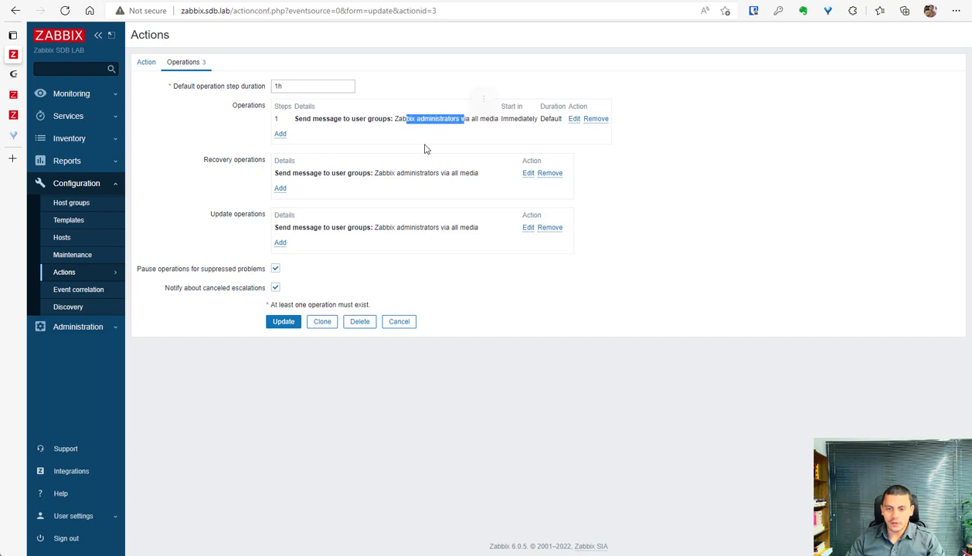
left_click_drag(375, 173, 458, 174)
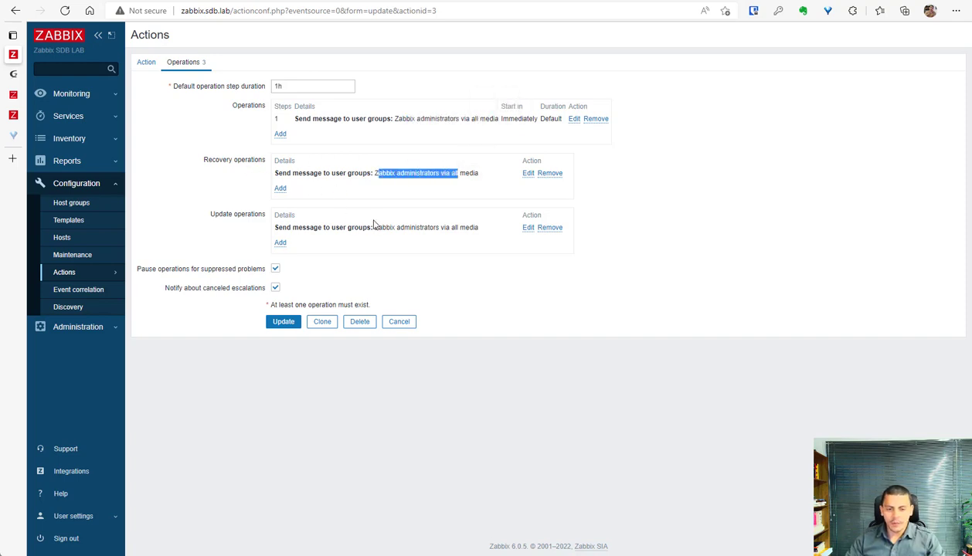
left_click_drag(203, 212, 219, 214)
left_click_drag(374, 228, 466, 227)
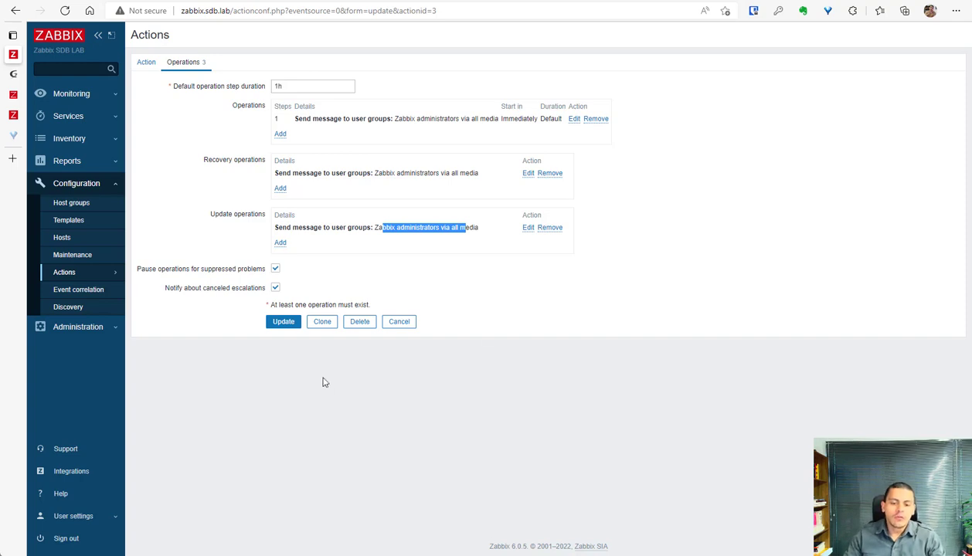
left_click(147, 64)
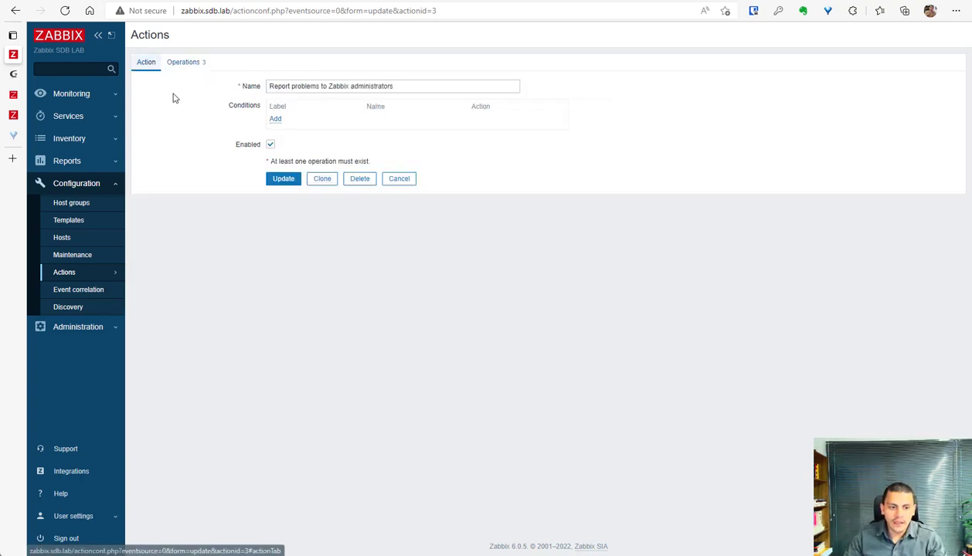
View the Zabbix user list and read the integration guide's instructions on creating a user with GLPi media and its "Send to" field.
left_click(80, 328)
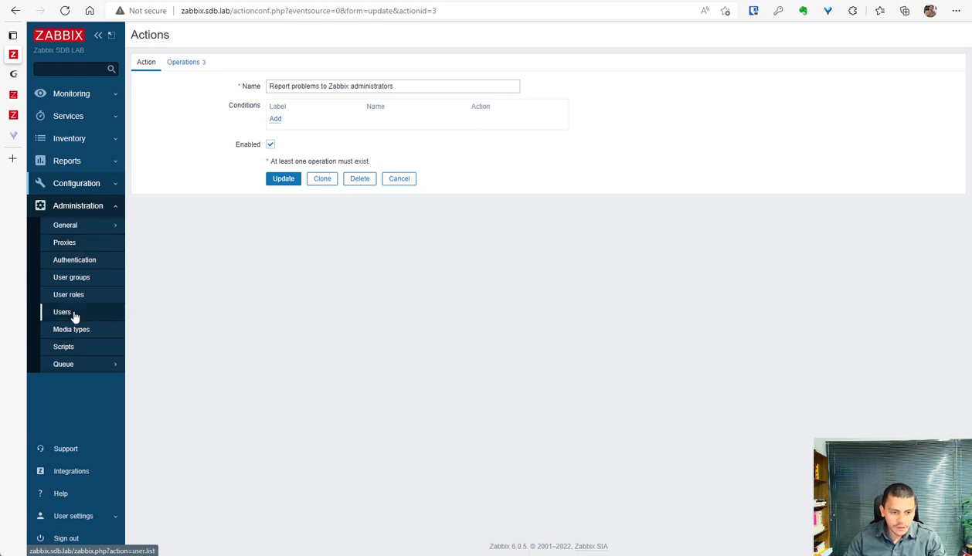
left_click(74, 314)
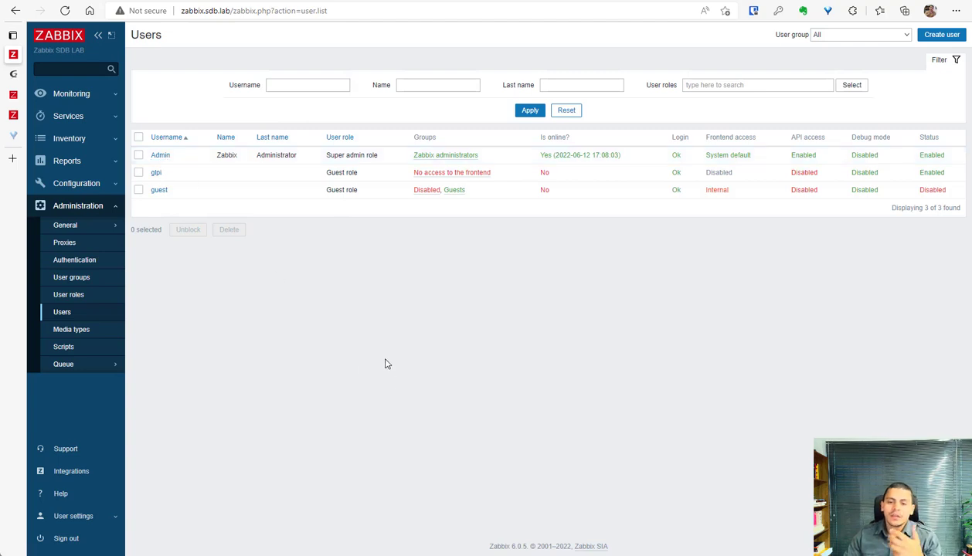
left_click(14, 95)
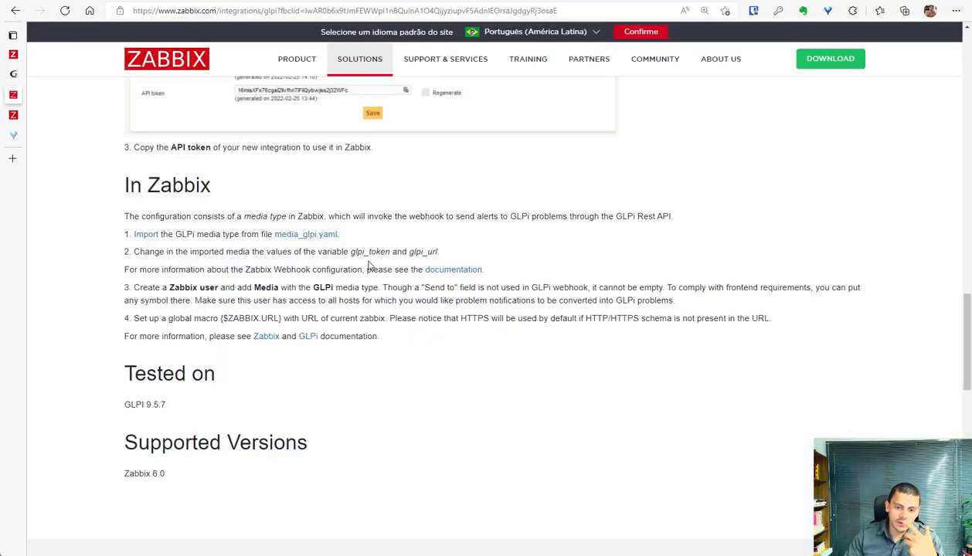
left_click_drag(169, 288, 222, 284)
left_click(231, 289)
left_click_drag(152, 287, 370, 290)
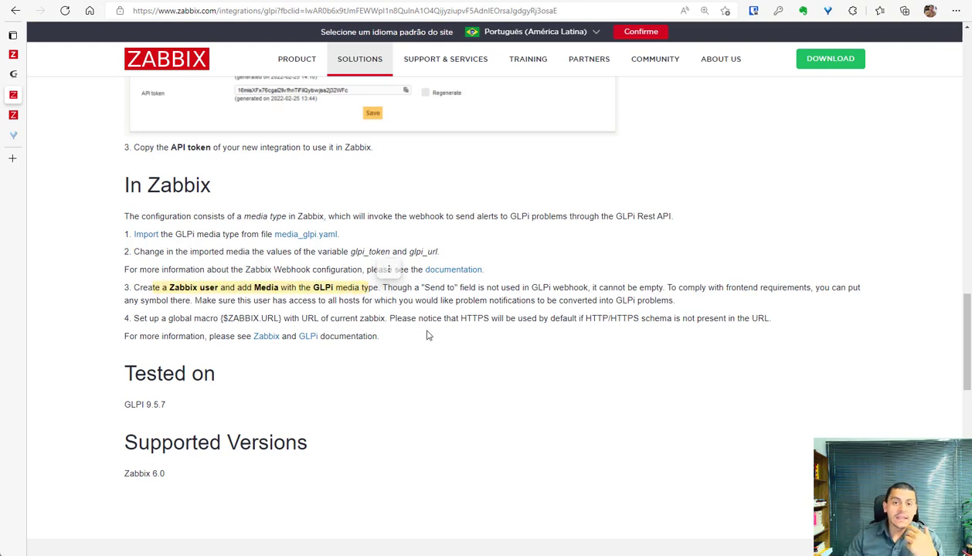
left_click(398, 292)
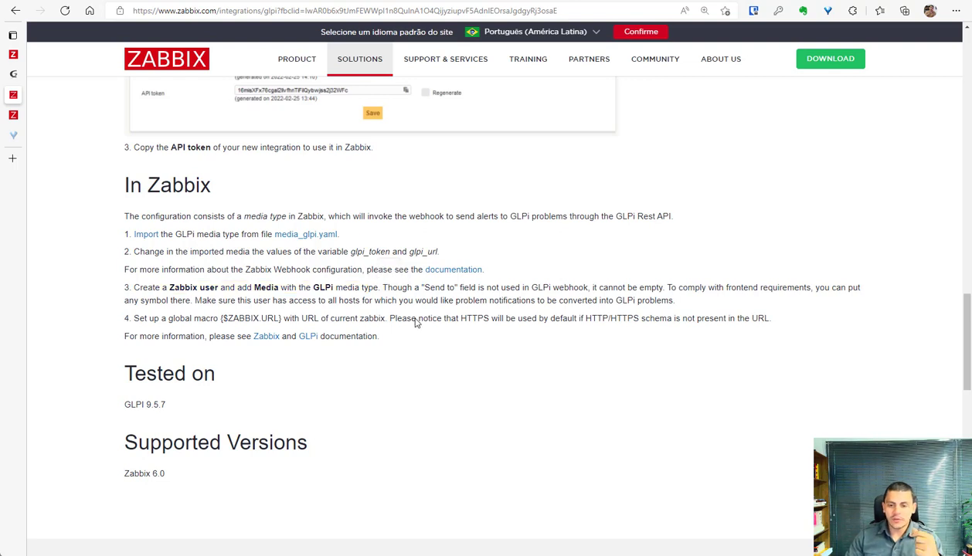
left_click_drag(408, 288, 459, 290)
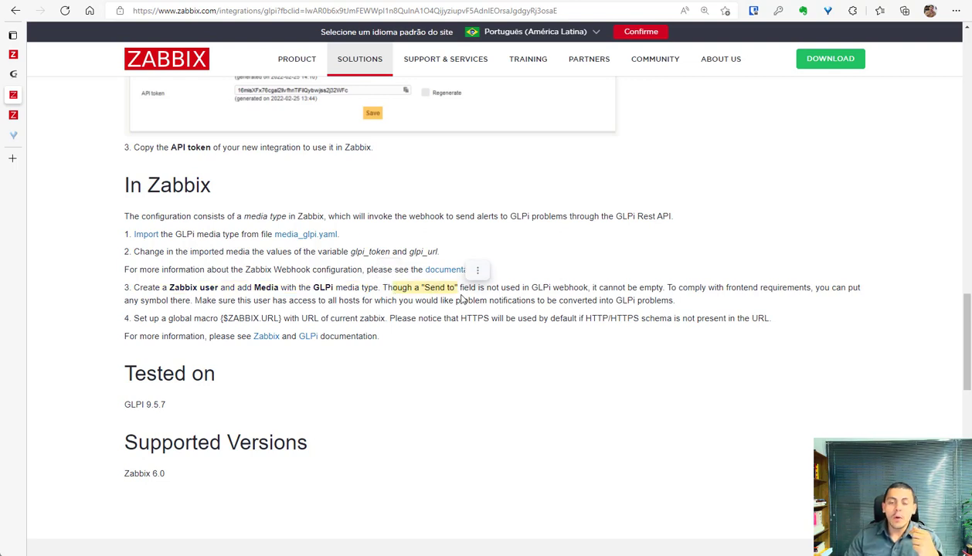
Return to Zabbix and open the Admin user's media settings to examine the existing GLPiOLD entry.
left_click(13, 54)
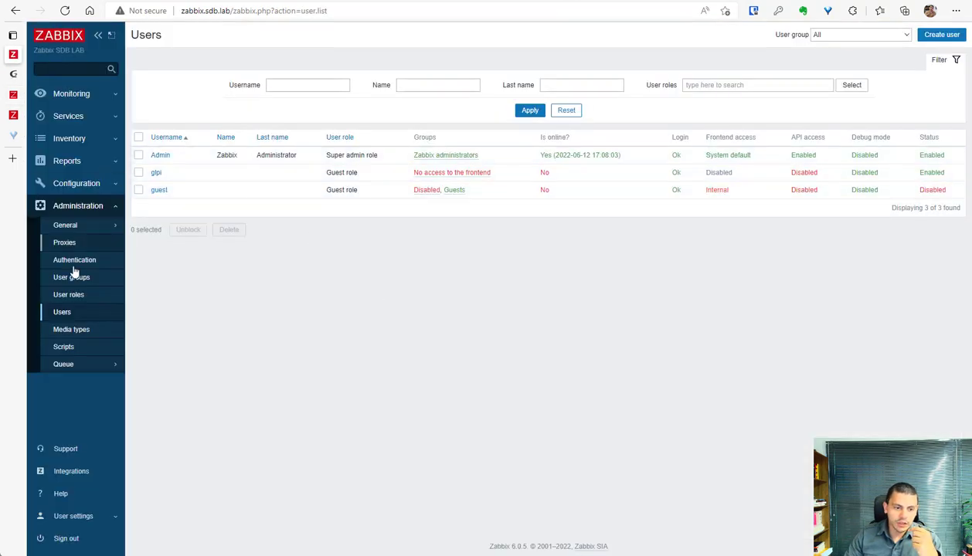
left_click(163, 157)
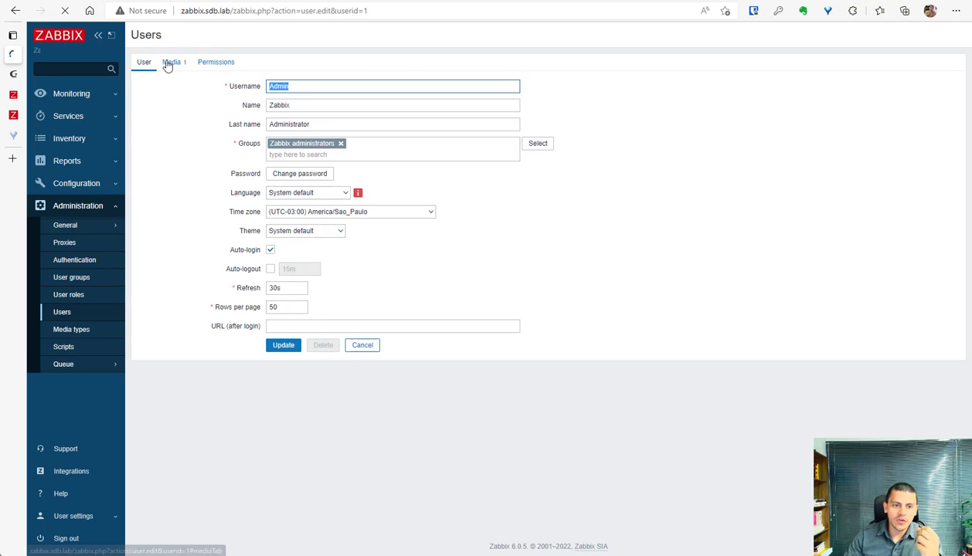
left_click(176, 65)
left_click_drag(279, 100, 305, 103)
left_click(470, 141)
Add a GLPi media to the Admin user with Send to "glpi", excluding the Not classified and Information severities.
left_click(275, 113)
left_click(435, 86)
left_click(430, 183)
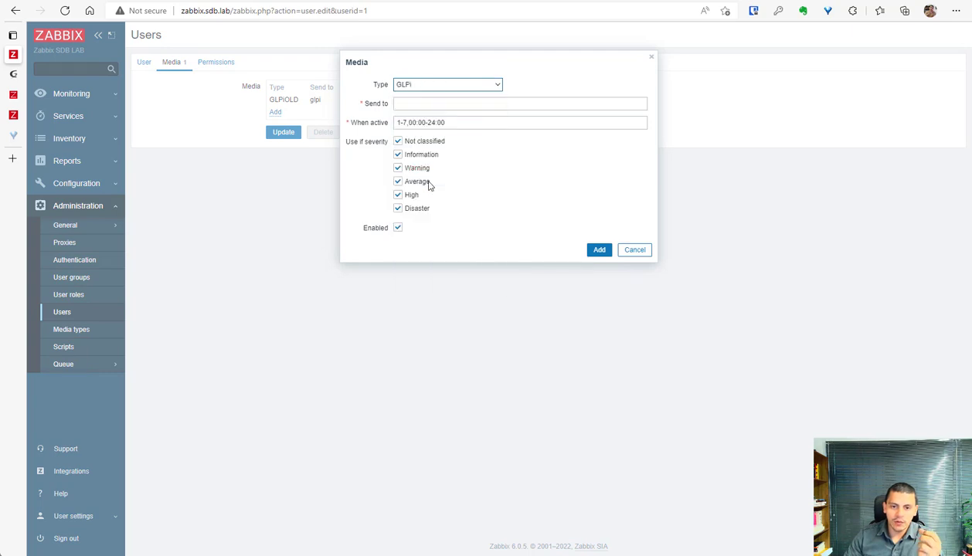
left_click(399, 142)
left_click(398, 155)
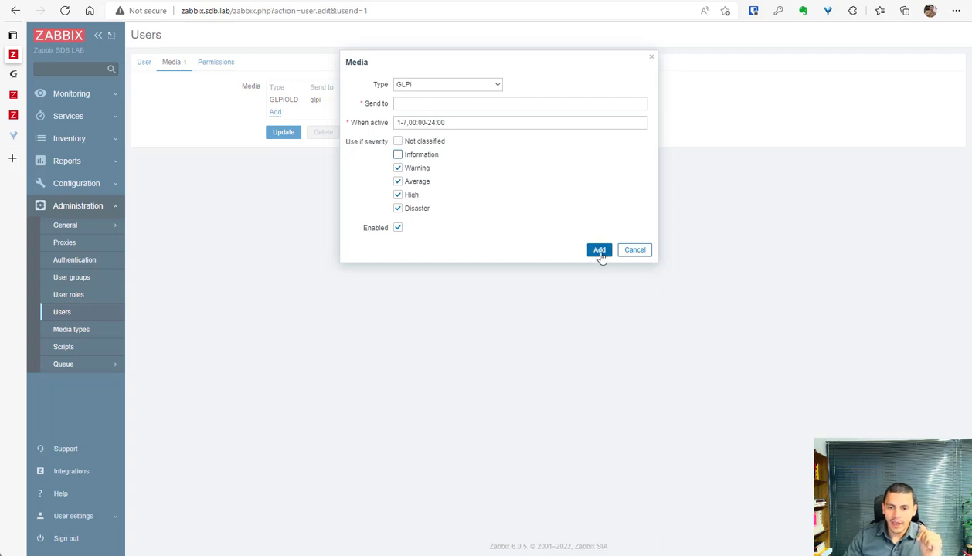
left_click(435, 104)
type("glpi")
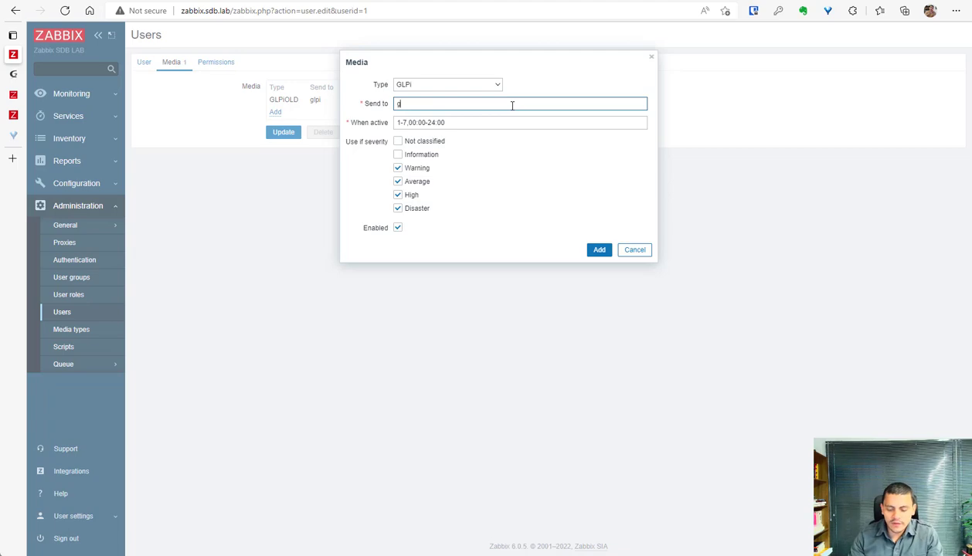
left_click(599, 251)
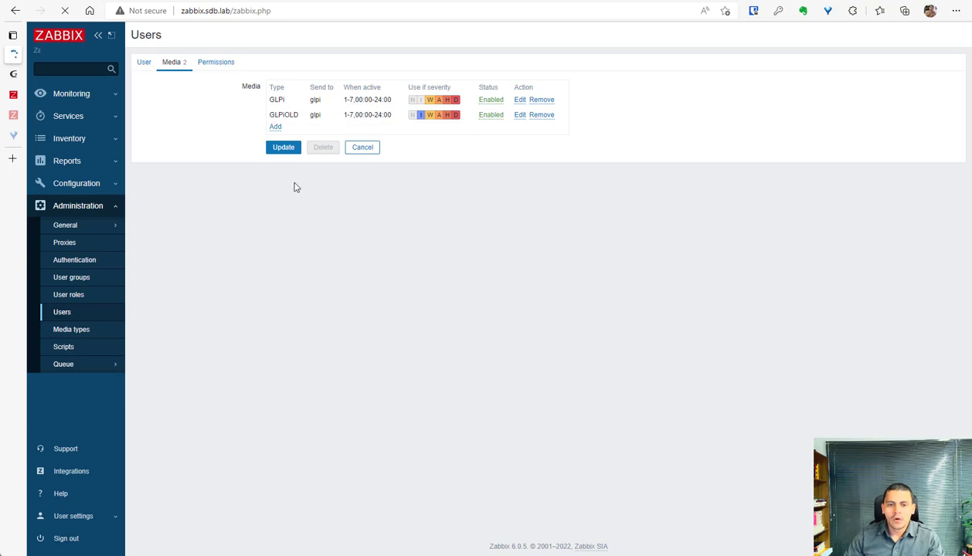
Remove the GLPiOLD media, save the Admin user and open the Global view dashboard.
left_click(542, 115)
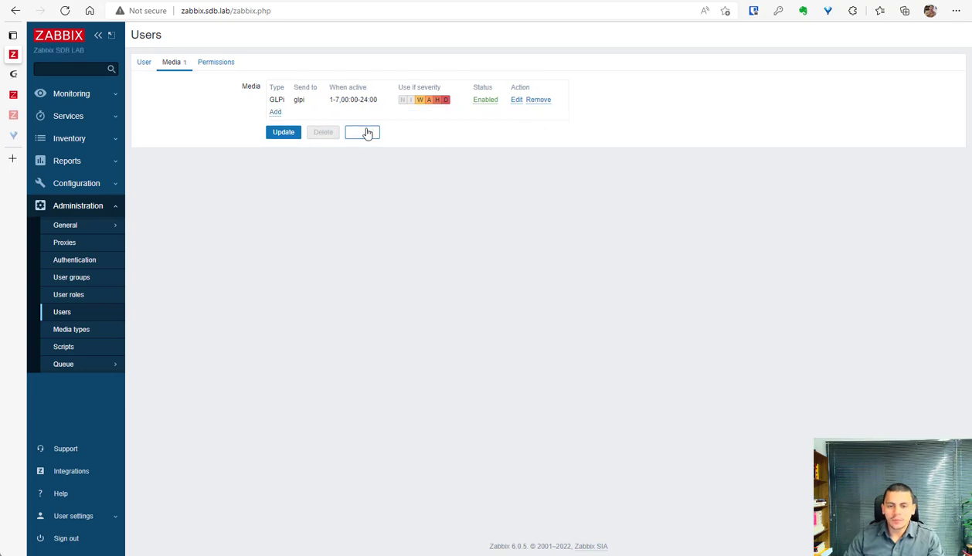
left_click(284, 133)
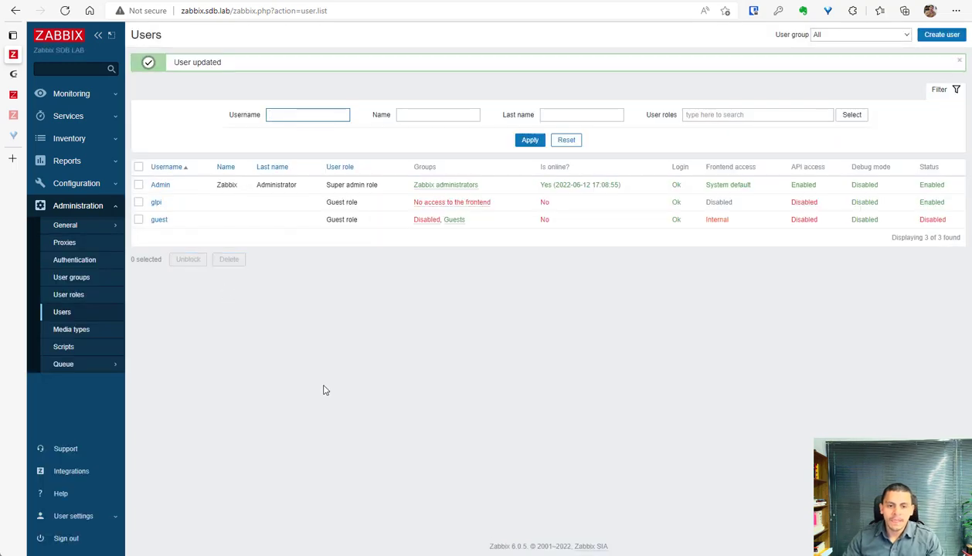
left_click(69, 94)
left_click(81, 114)
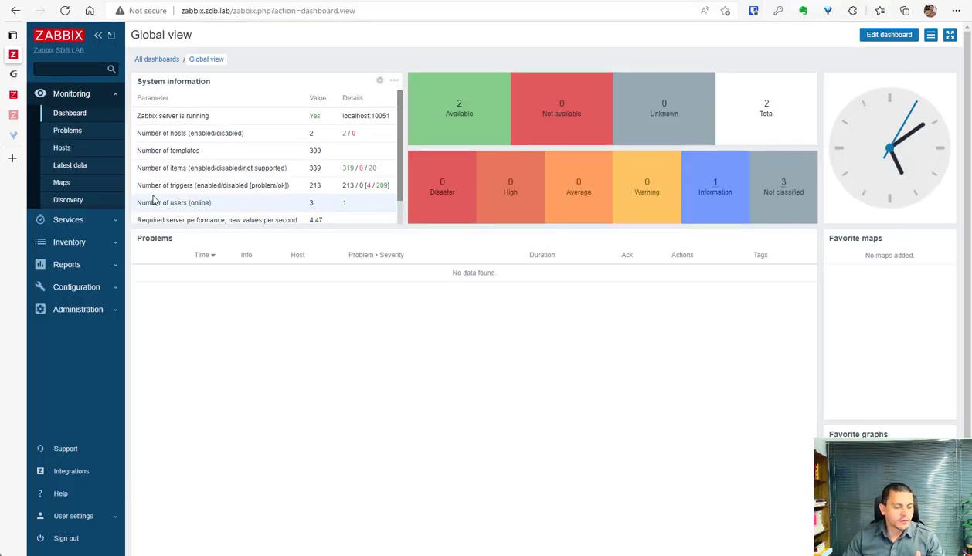
Read the integration guide's notes on the user's host access and the {$ZABBIX.URL} global macro, and return to the Zabbix dashboard.
left_click(14, 95)
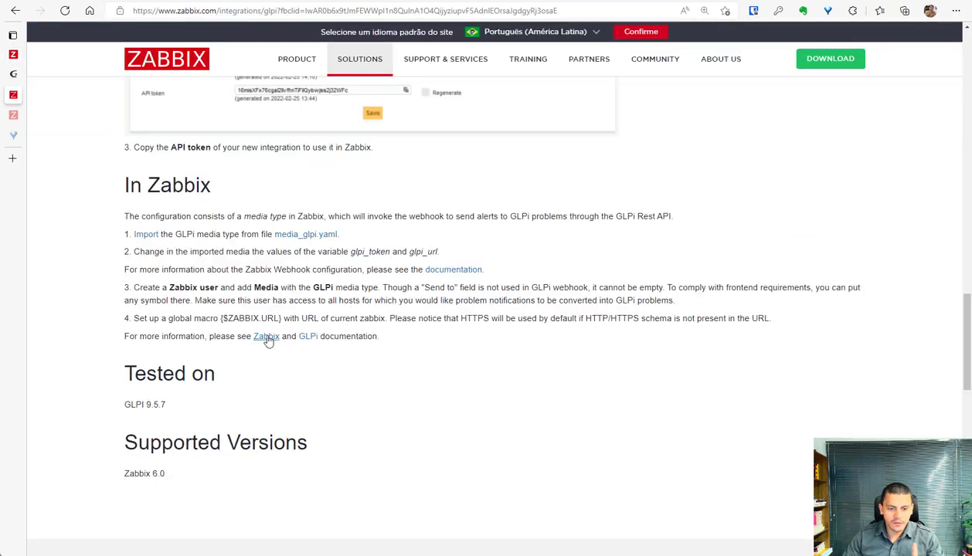
left_click_drag(417, 290, 529, 292)
left_click_drag(668, 289, 487, 303)
left_click(424, 299)
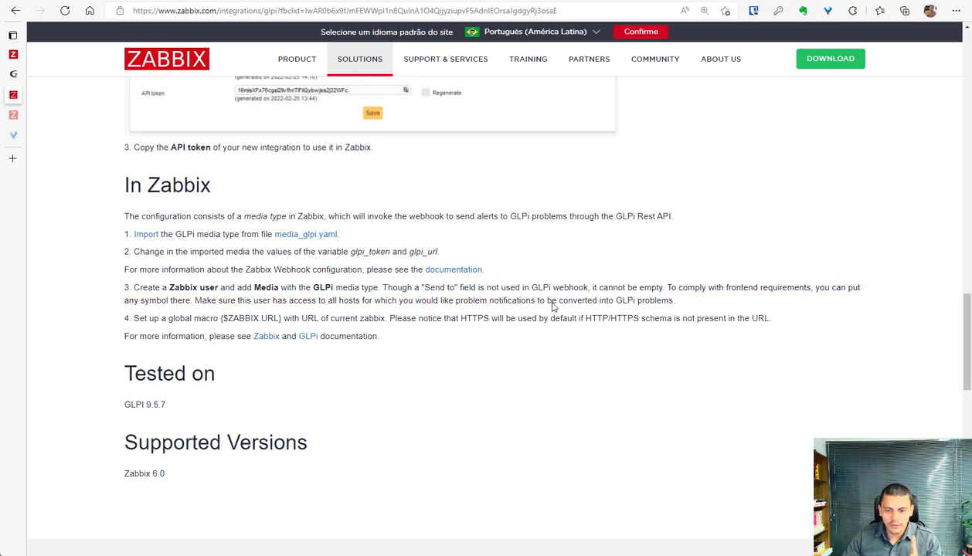
left_click_drag(213, 302, 400, 303)
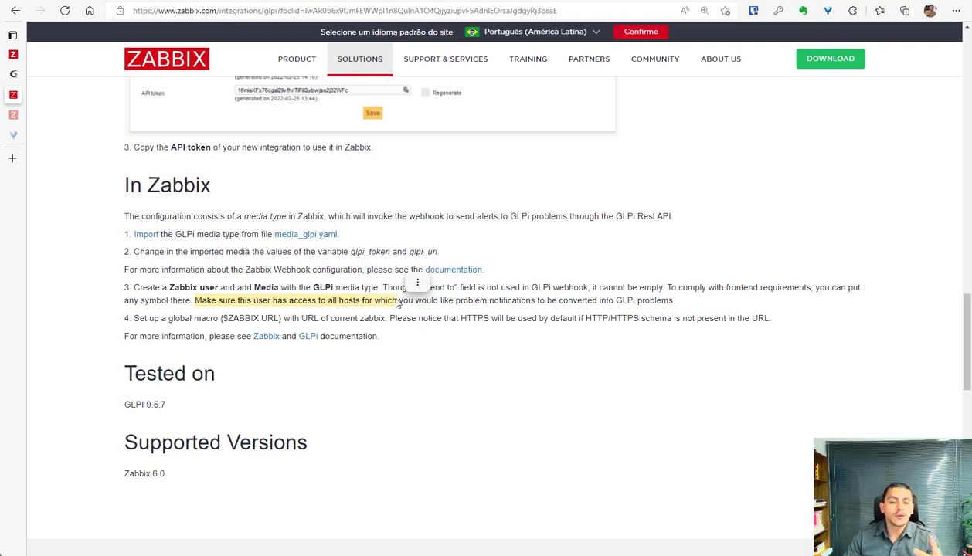
left_click(397, 303)
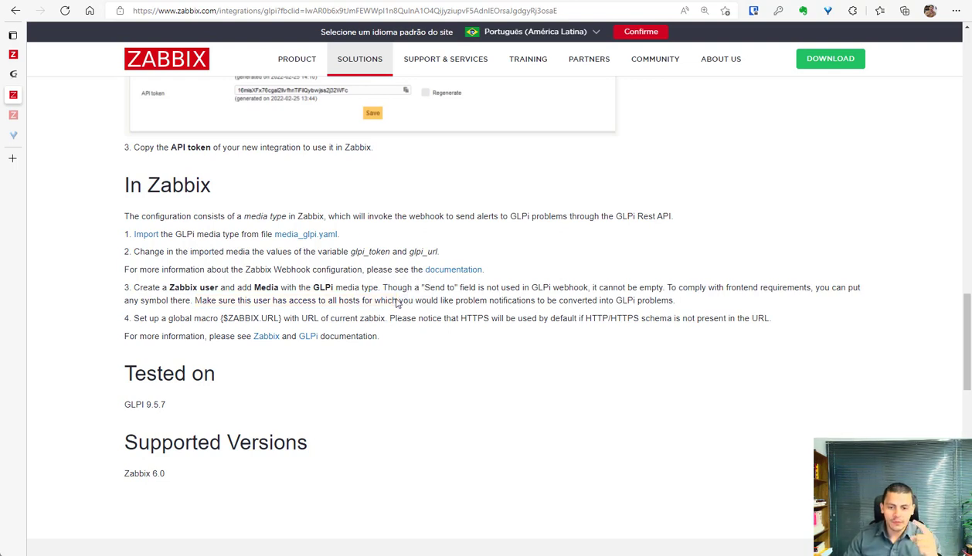
left_click_drag(152, 321, 545, 322)
left_click(544, 322)
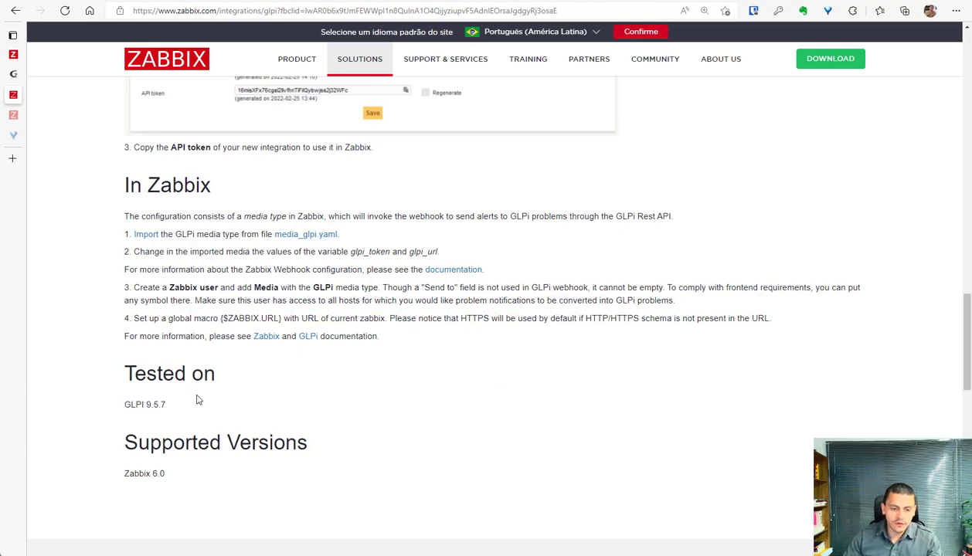
left_click(13, 75)
left_click(13, 55)
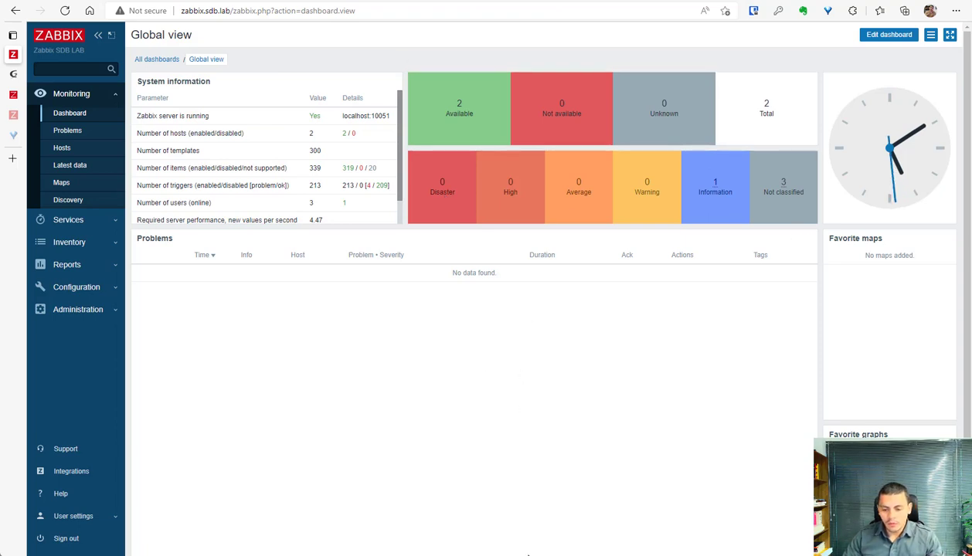
Switch to Windows Services, stop the Zabbix Agent service and minimize the window.
key("super+r")
type("h")
key("Down")
key("Return")
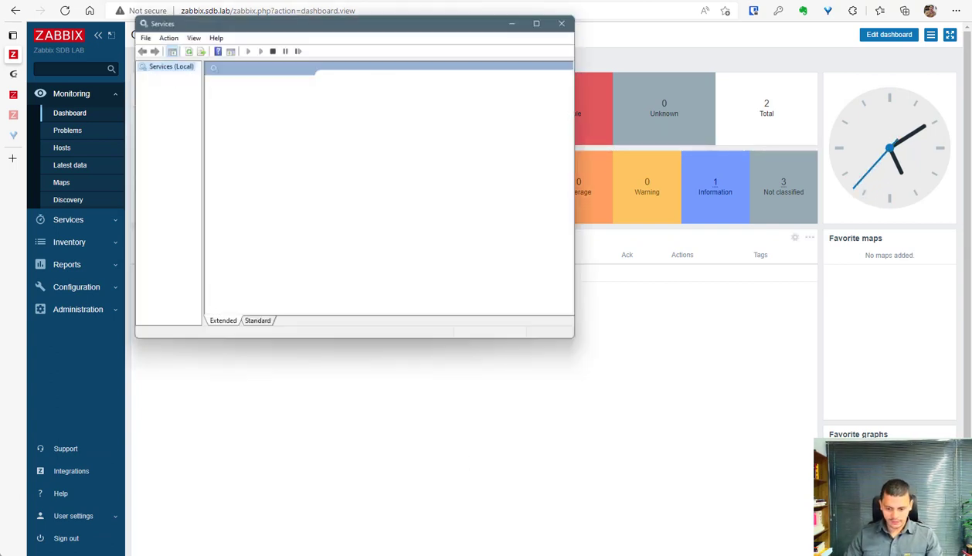
left_click(395, 230)
key("z")
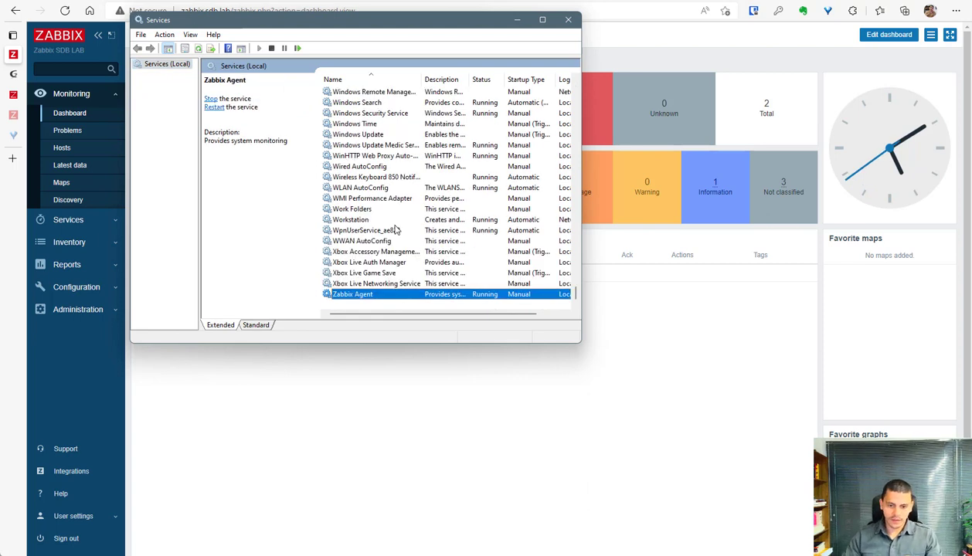
right_click(360, 301)
left_click(382, 318)
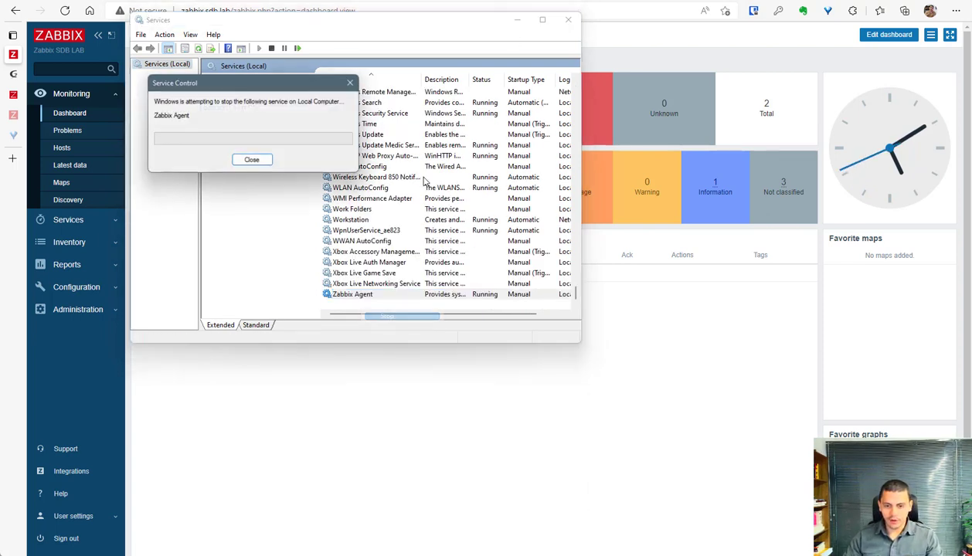
left_click(252, 161)
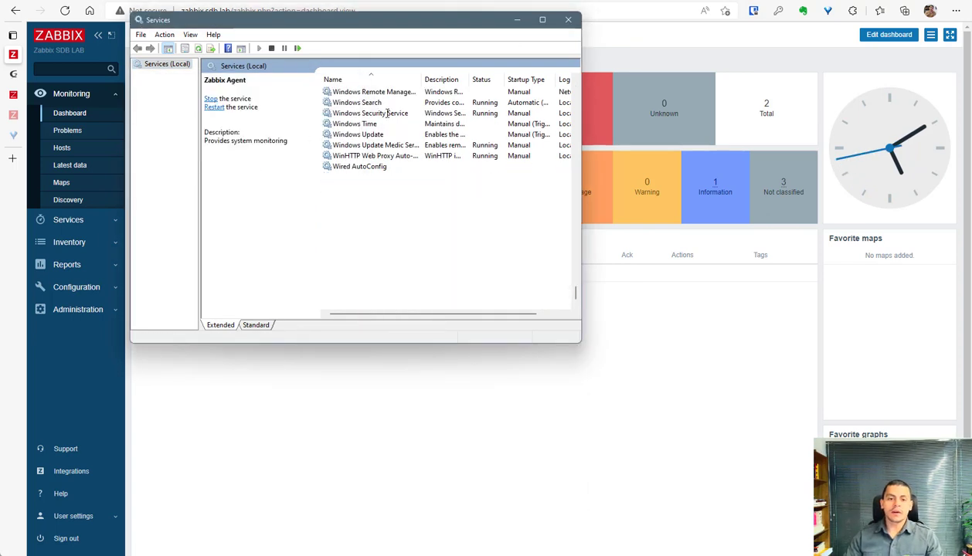
left_click(520, 22)
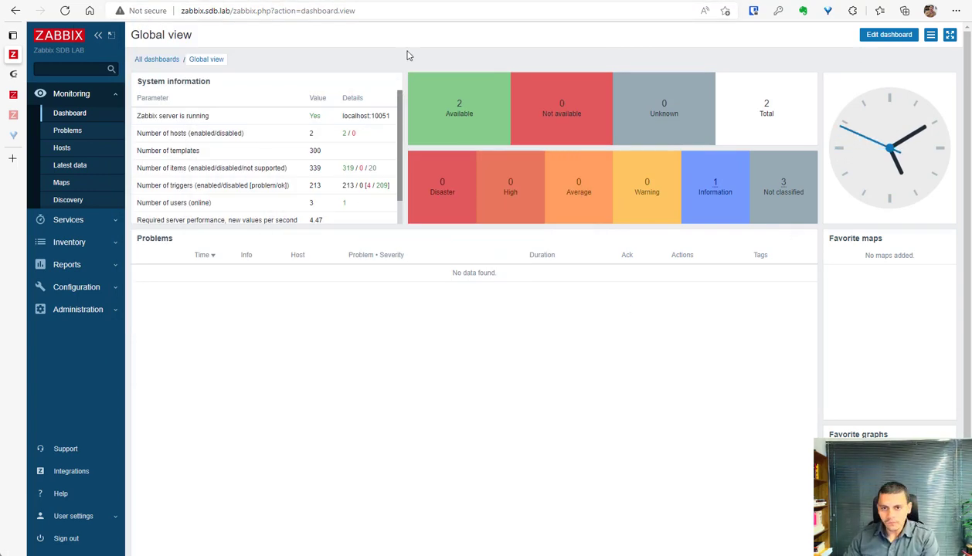
Refresh the dashboard to check the host availability, and review the recent problems list.
left_click(65, 11)
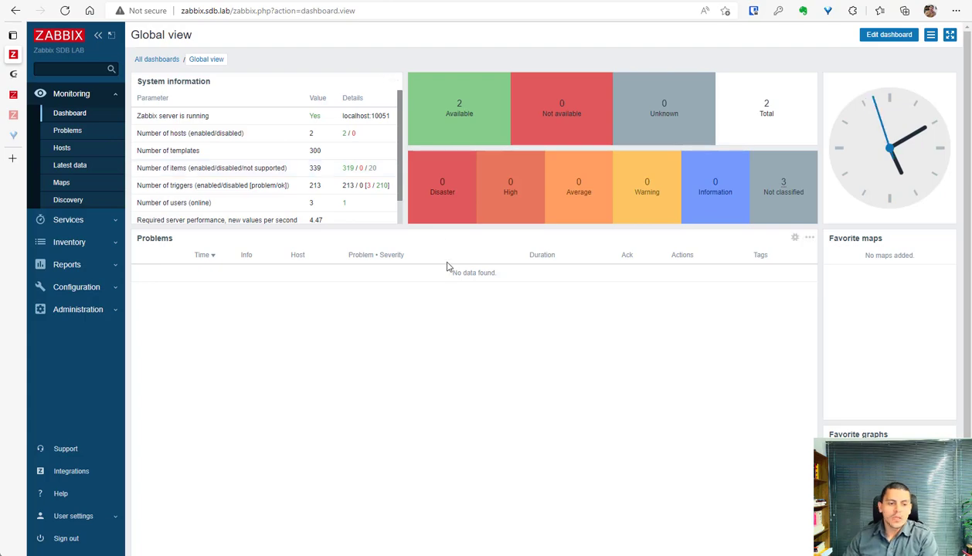
left_click(65, 11)
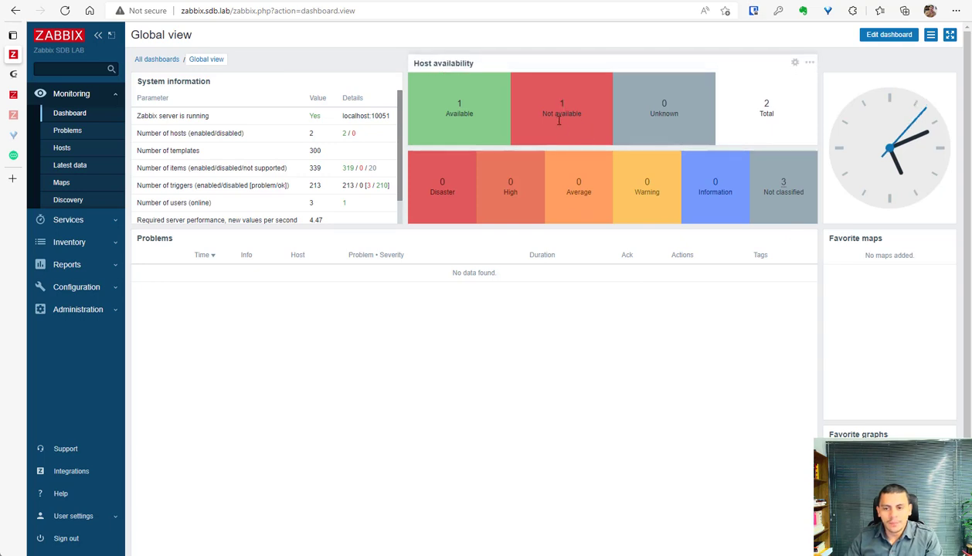
left_click_drag(568, 113, 597, 114)
left_click(543, 286)
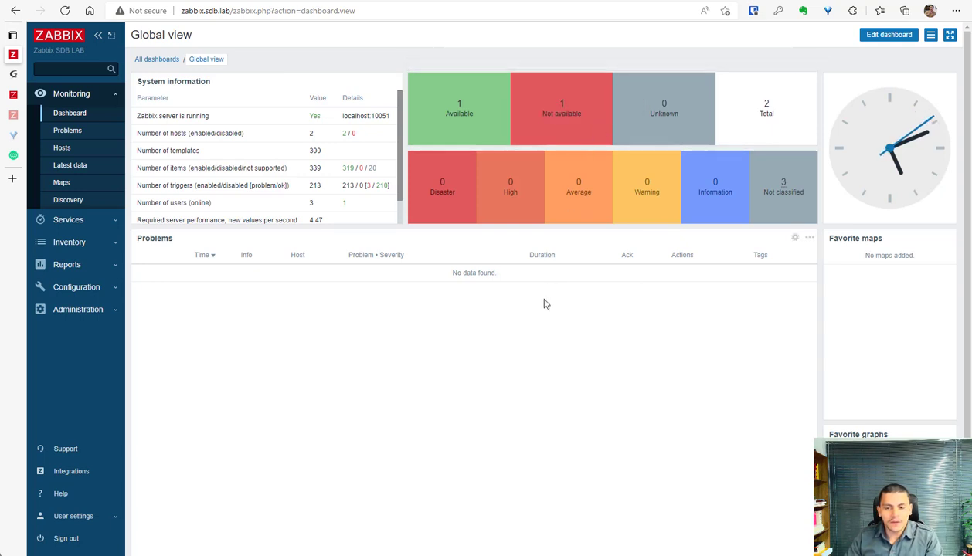
left_click(67, 131)
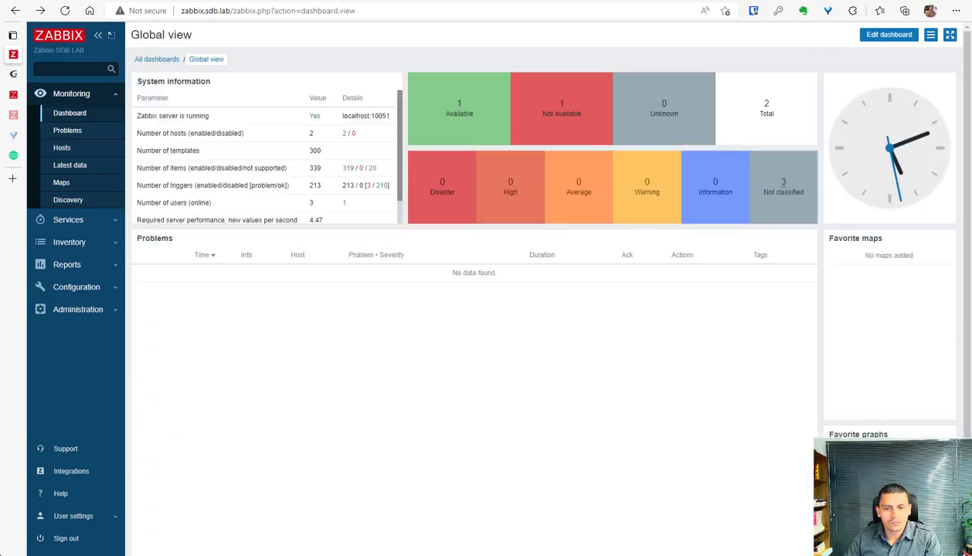
left_click(881, 34)
left_click(795, 260)
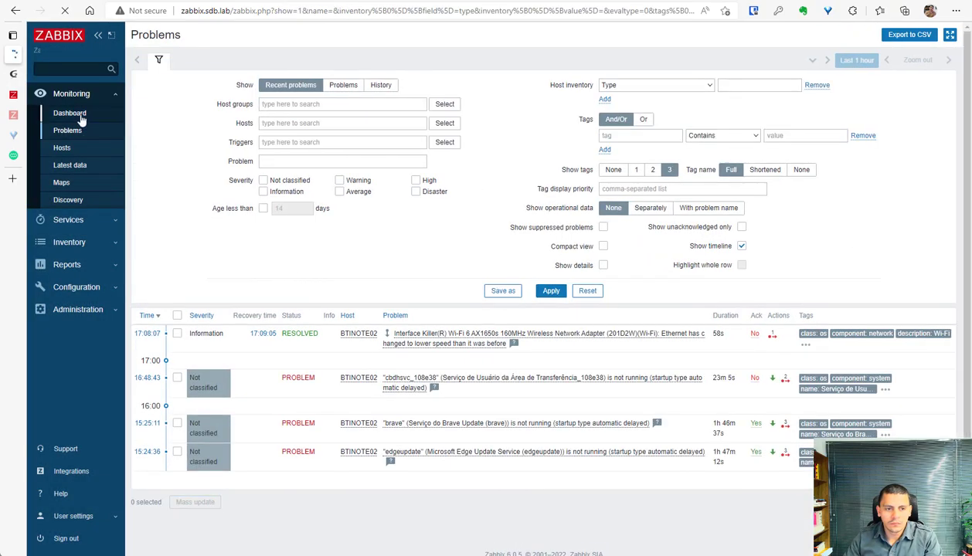
Return to the dashboard and view the action details of the "Zabbix agent is not available (for 3m)" problem on BTINOTE02.
left_click(75, 115)
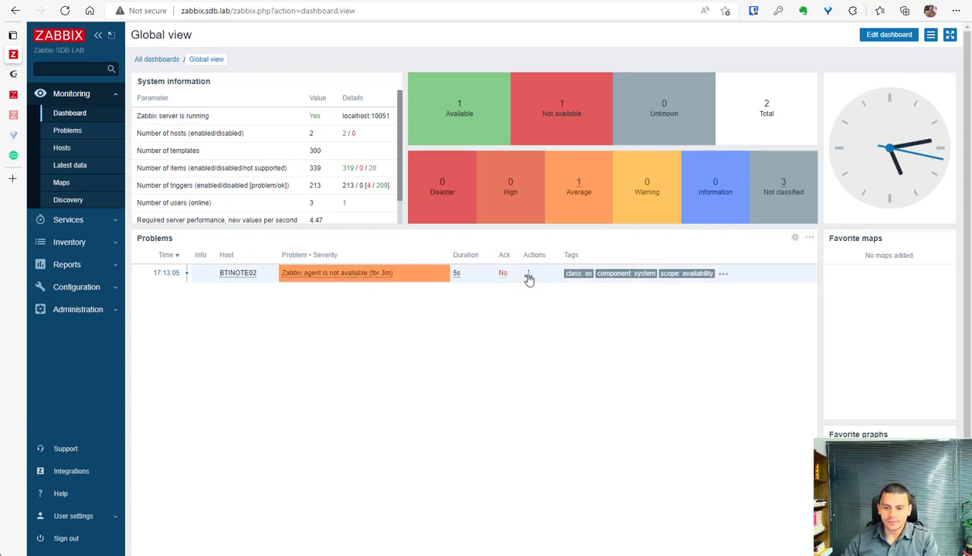
mouse_move(529, 279)
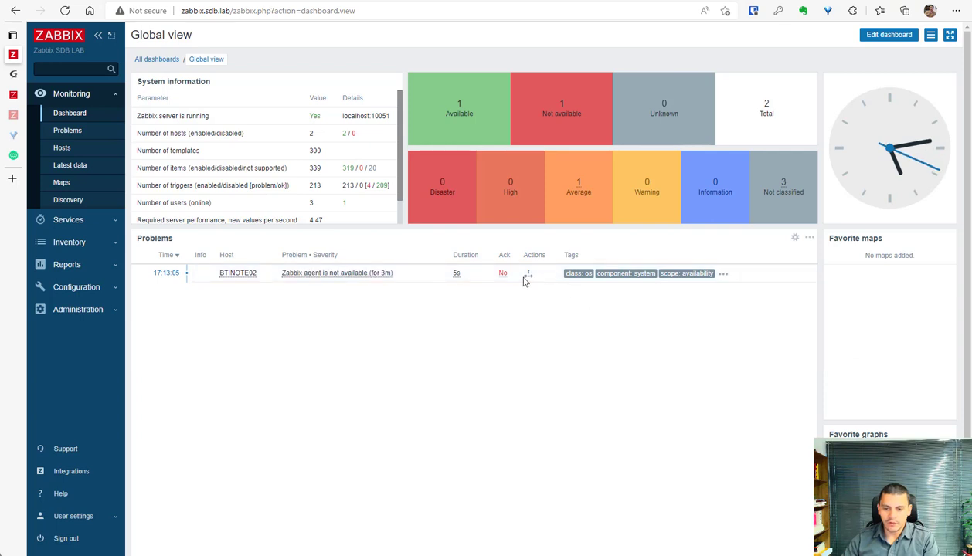
left_click(528, 276)
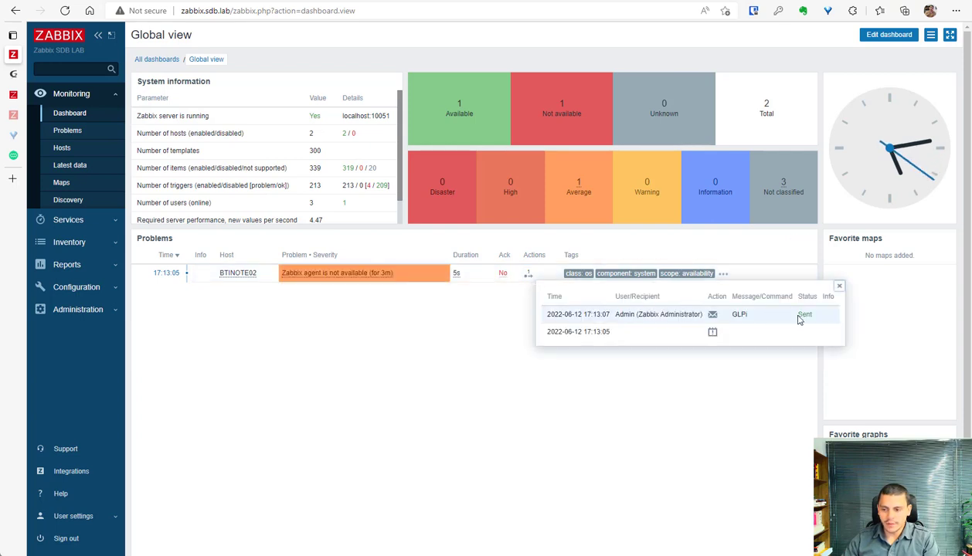
double_click(739, 315)
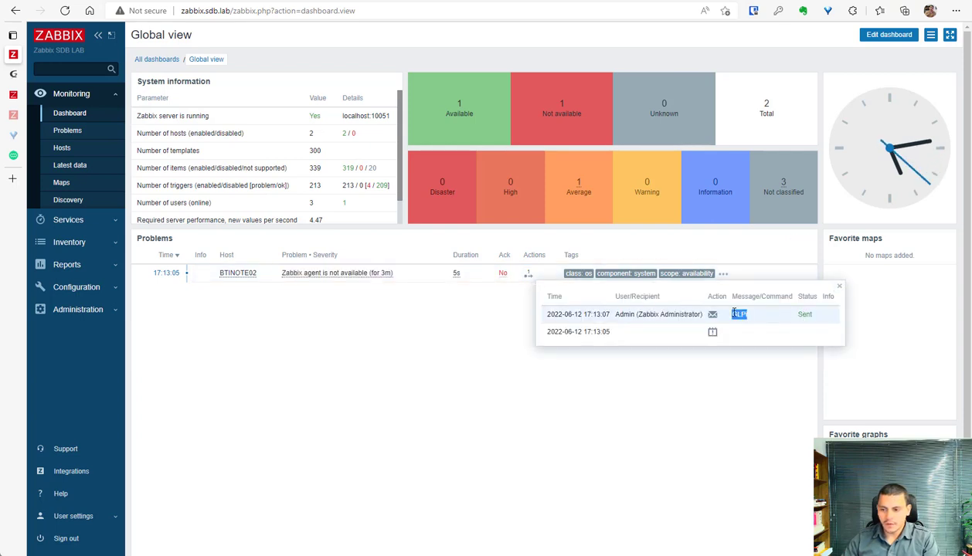
Check the GLPi alert's delivery status, switch to GLPI and open the "[PROBLEM] Zabbix agent is not available (for 3m)" record from the problems list.
left_click_drag(798, 315, 813, 315)
left_click(805, 327)
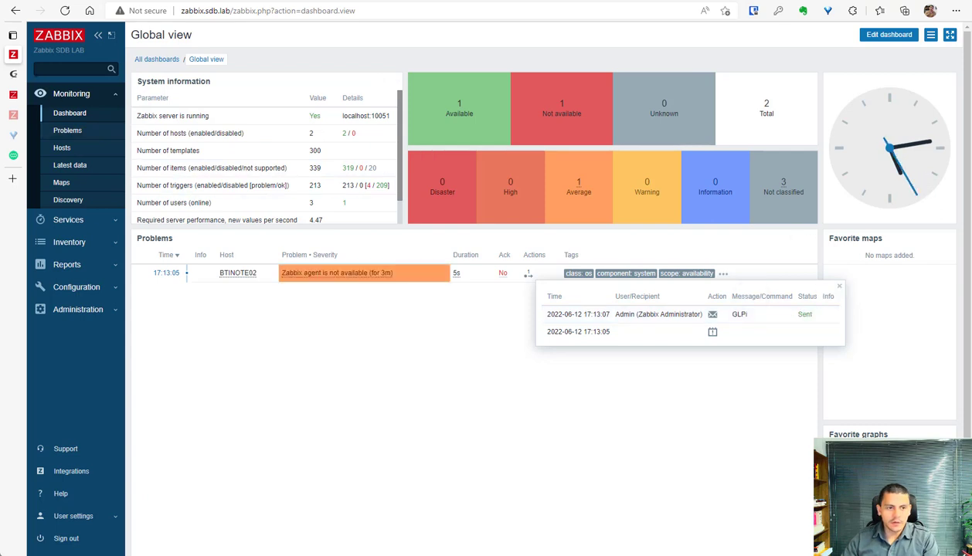
left_click(22, 77)
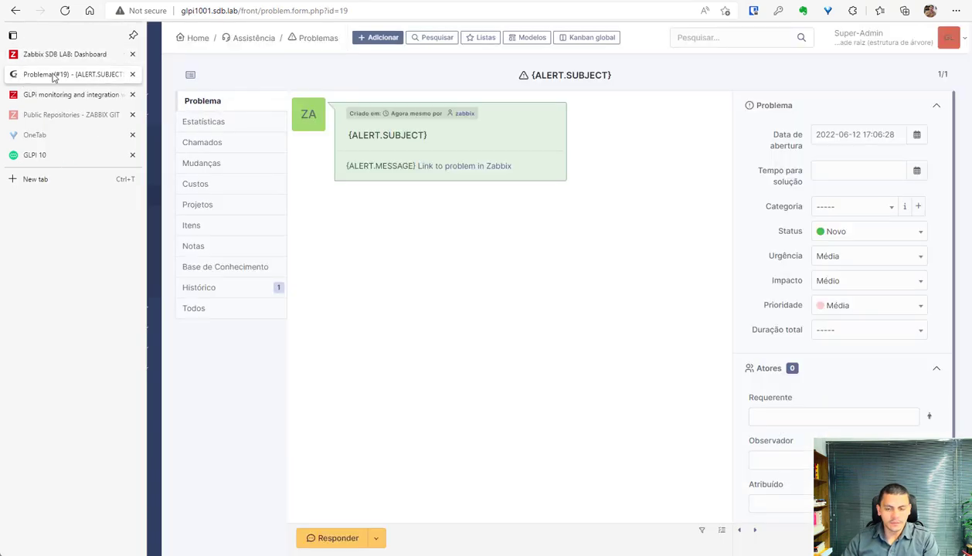
left_click(103, 199)
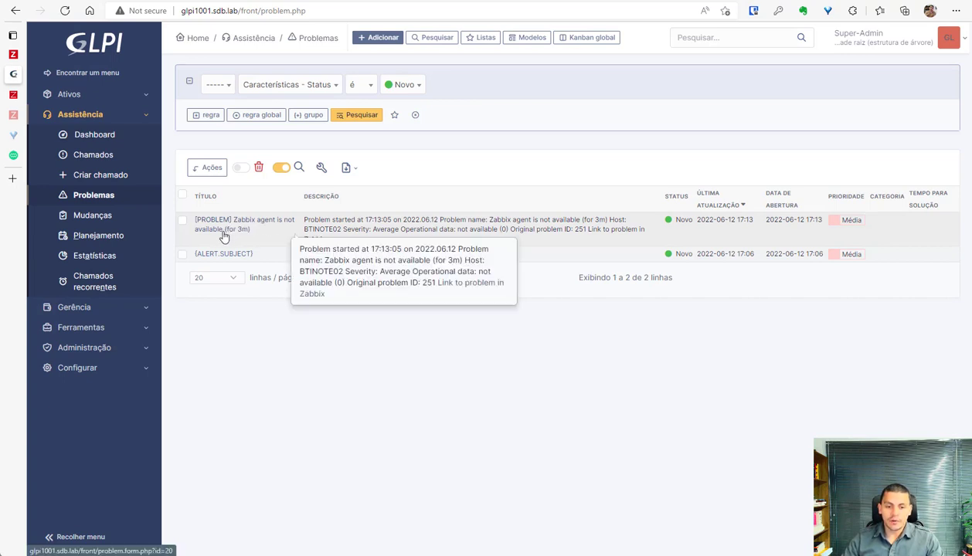
left_click(264, 225)
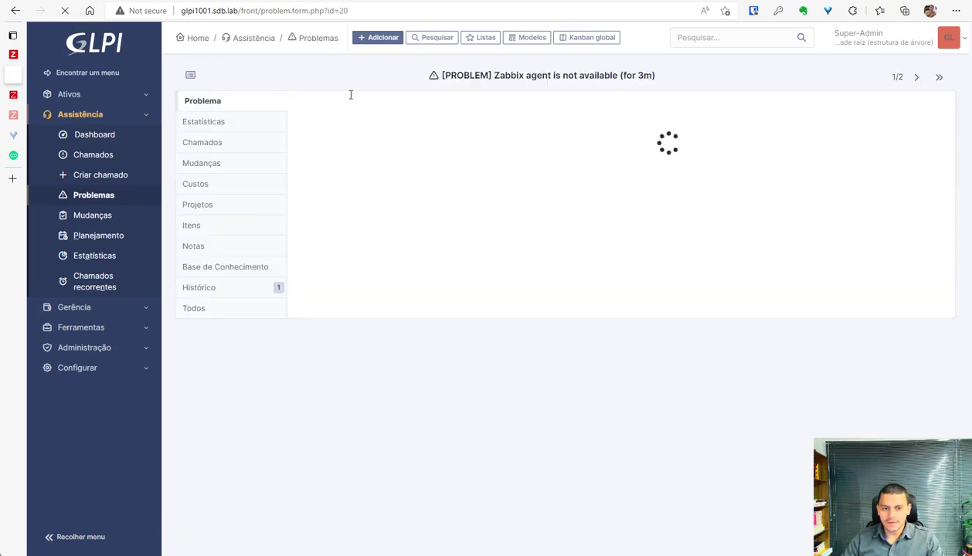
Review the GLPI problem's title, start time, host, severity, operational data and original problem ID, and open its link to the Zabbix event.
left_click_drag(457, 76, 627, 76)
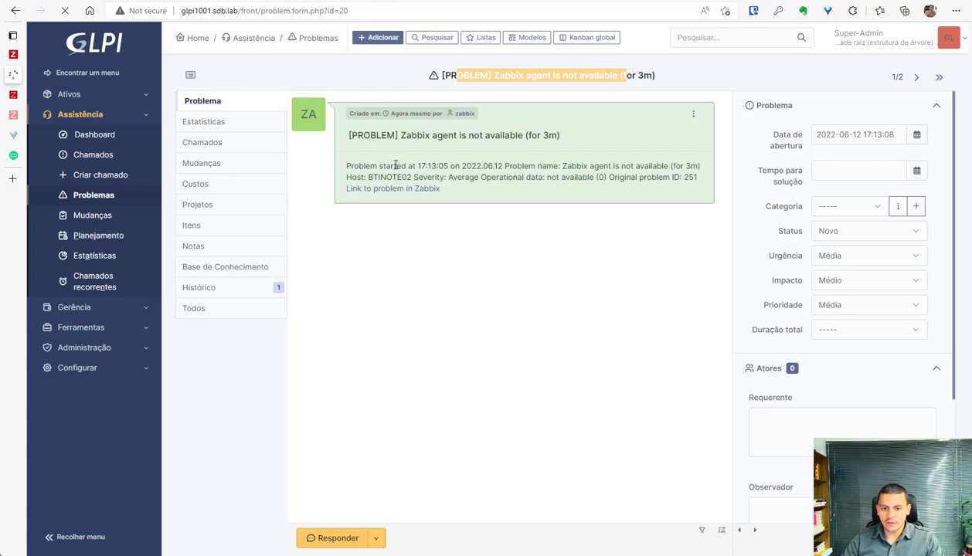
left_click_drag(351, 166, 419, 166)
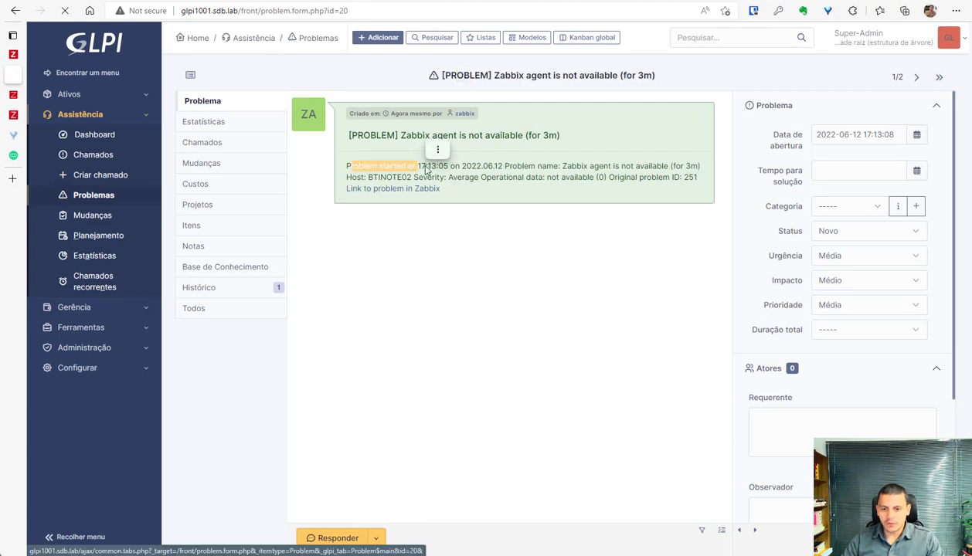
left_click(469, 166)
double_click(468, 167)
left_click(556, 166)
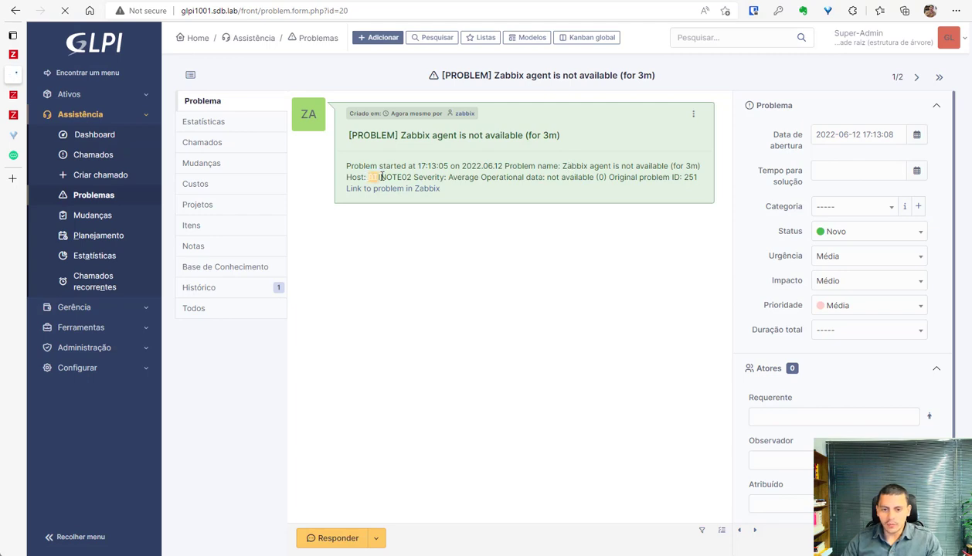
left_click_drag(450, 177, 502, 180)
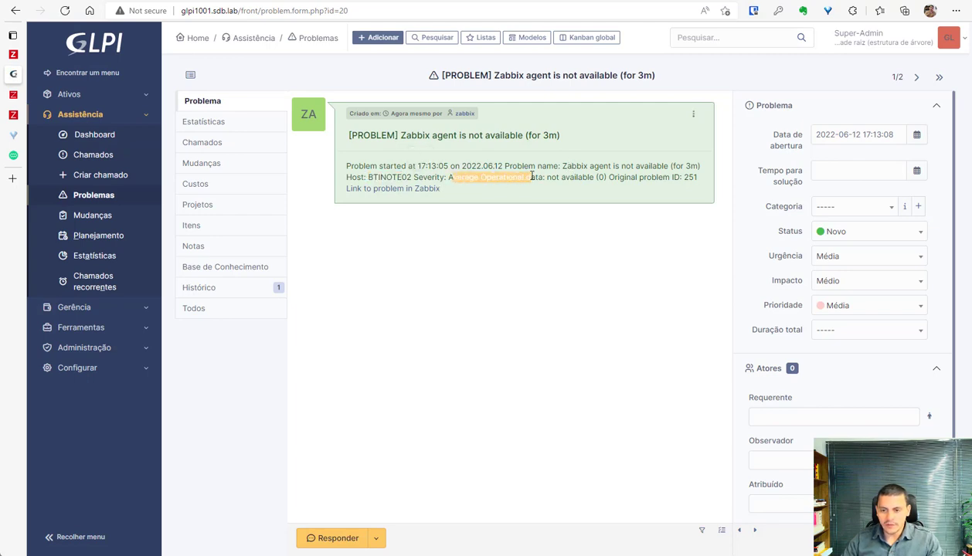
left_click(497, 181)
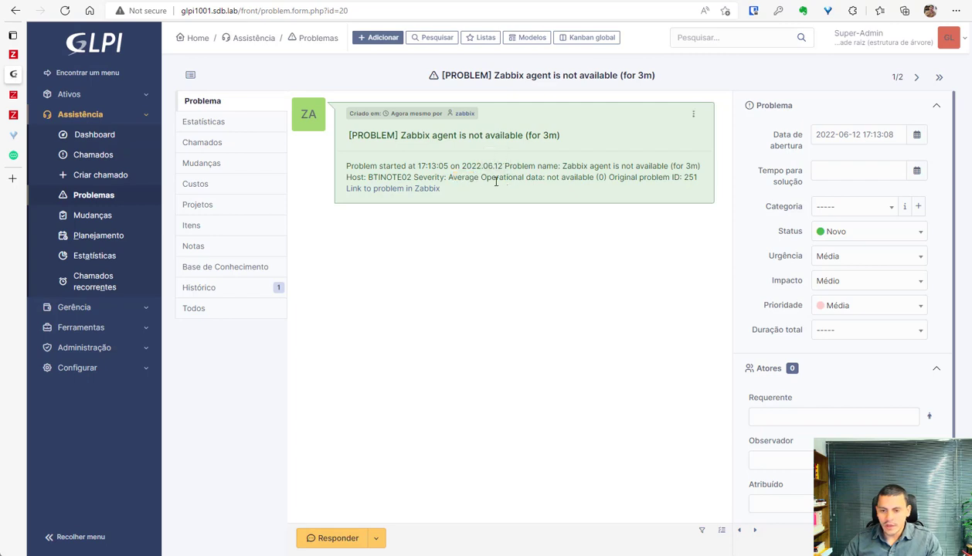
left_click_drag(497, 177, 525, 178)
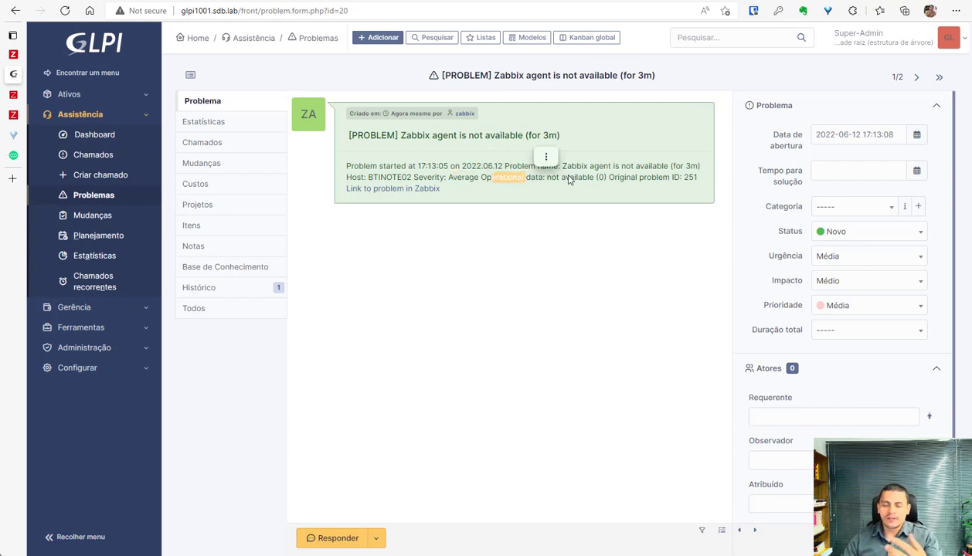
left_click(569, 180)
left_click_drag(594, 177, 697, 177)
left_click(654, 178)
left_click(621, 187)
left_click(416, 192)
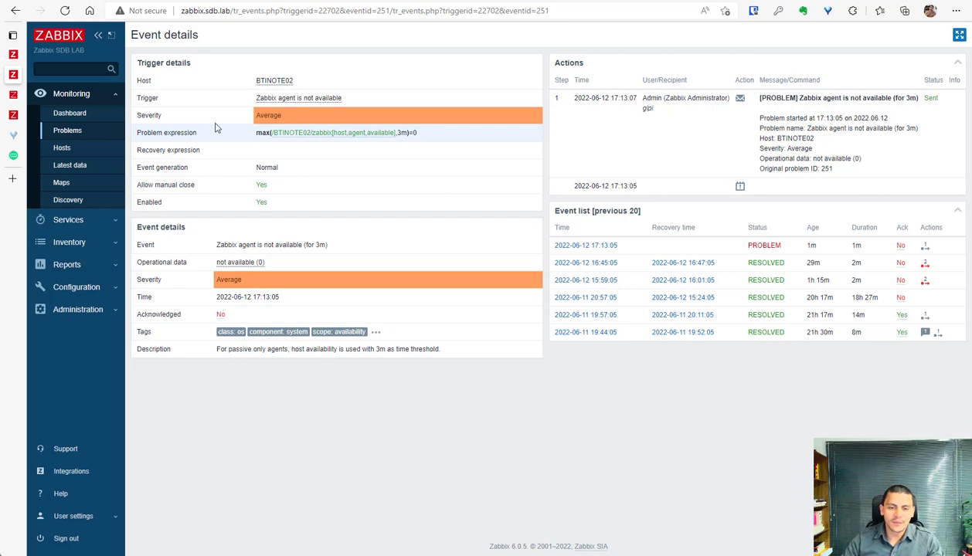
Return to the Zabbix dashboard, switch to Windows Services, start the Zabbix Agent service and close the window.
left_click(11, 56)
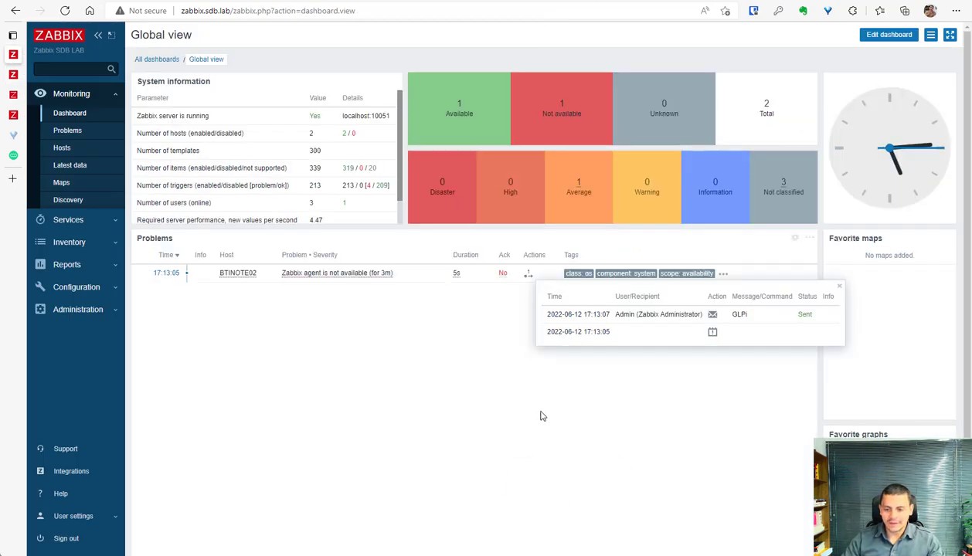
key("alt+Tab")
right_click(421, 294)
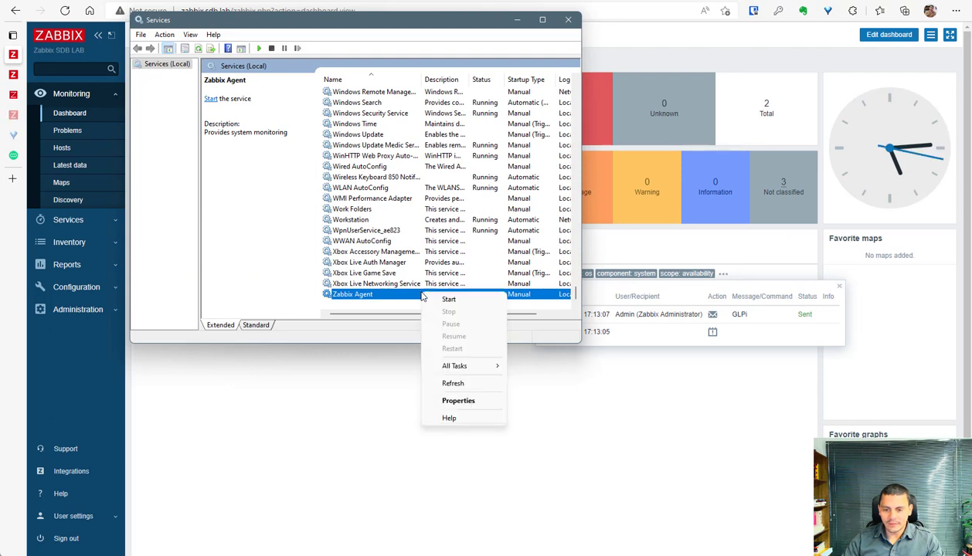
left_click(448, 299)
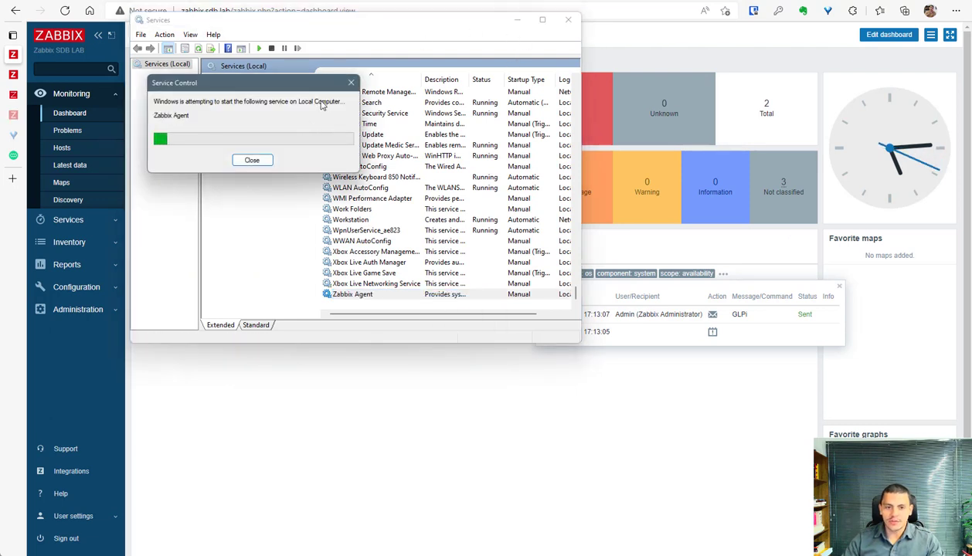
left_click(567, 21)
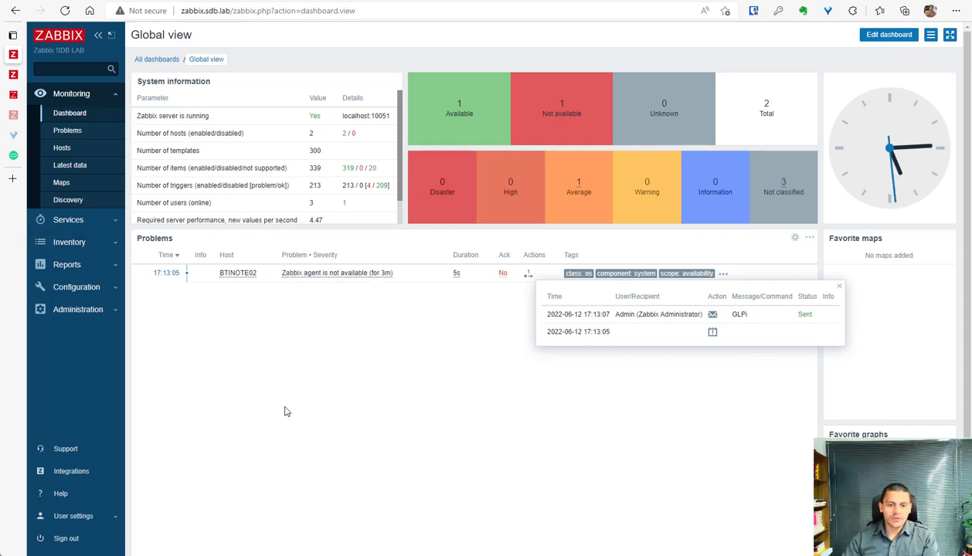
Close the action details, refresh the dashboard and check the status of the Zabbix agent problem in the recent problems list.
left_click(842, 289)
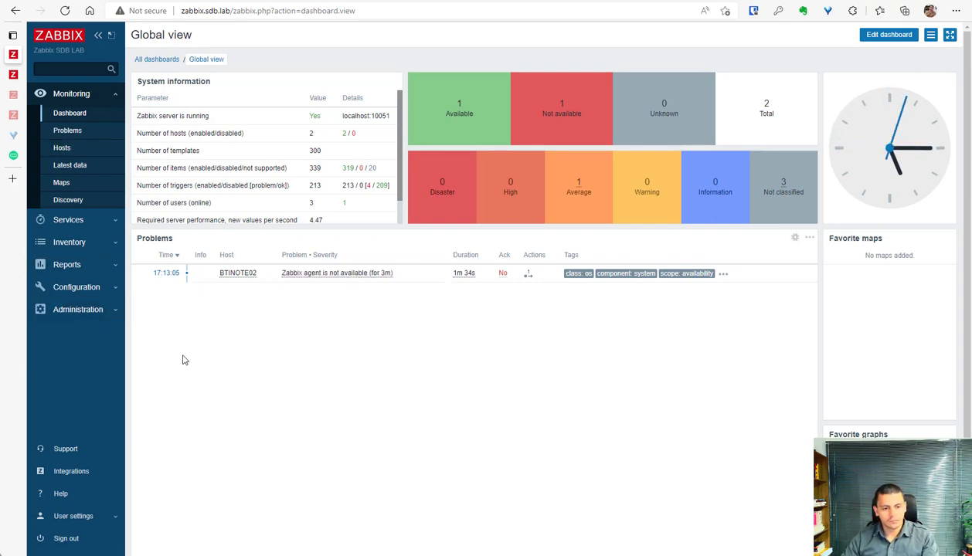
left_click(528, 274)
left_click(825, 280)
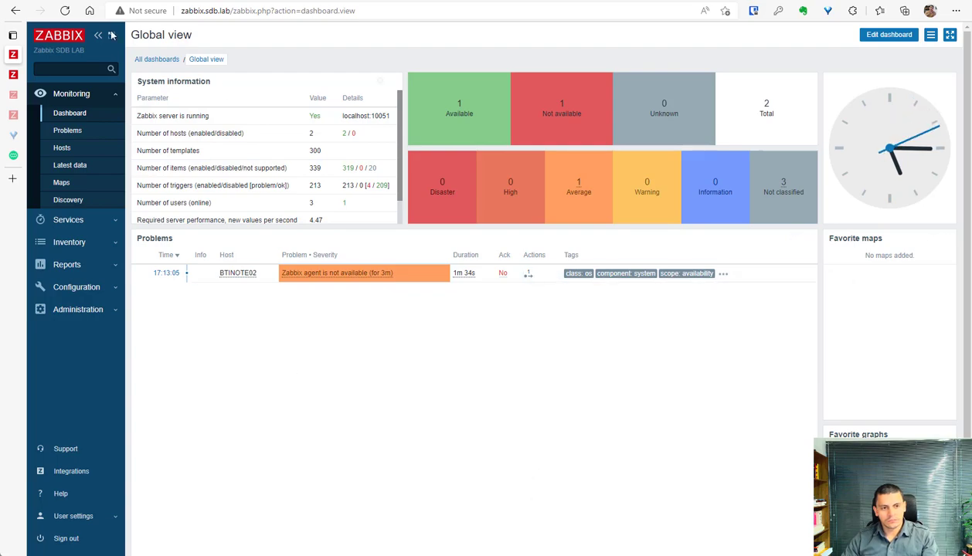
left_click(65, 11)
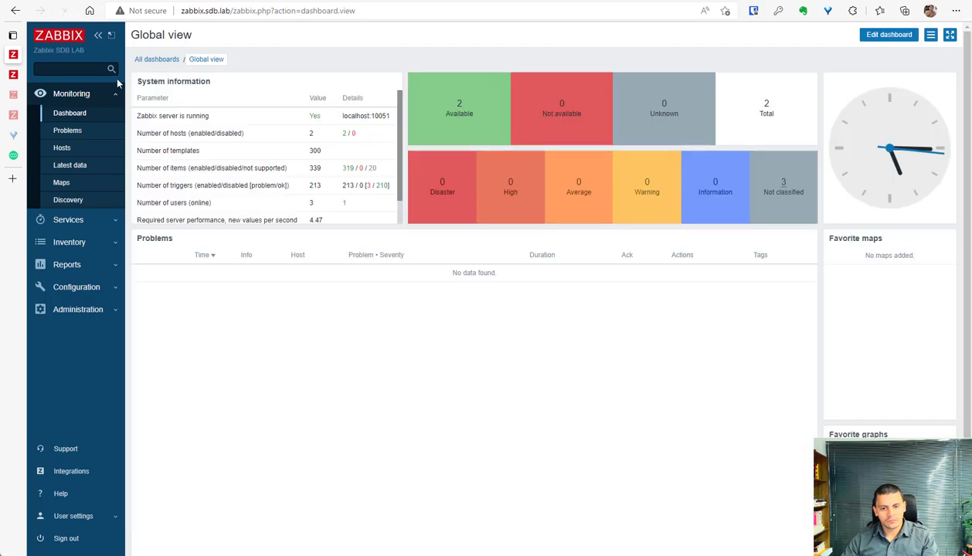
left_click(73, 136)
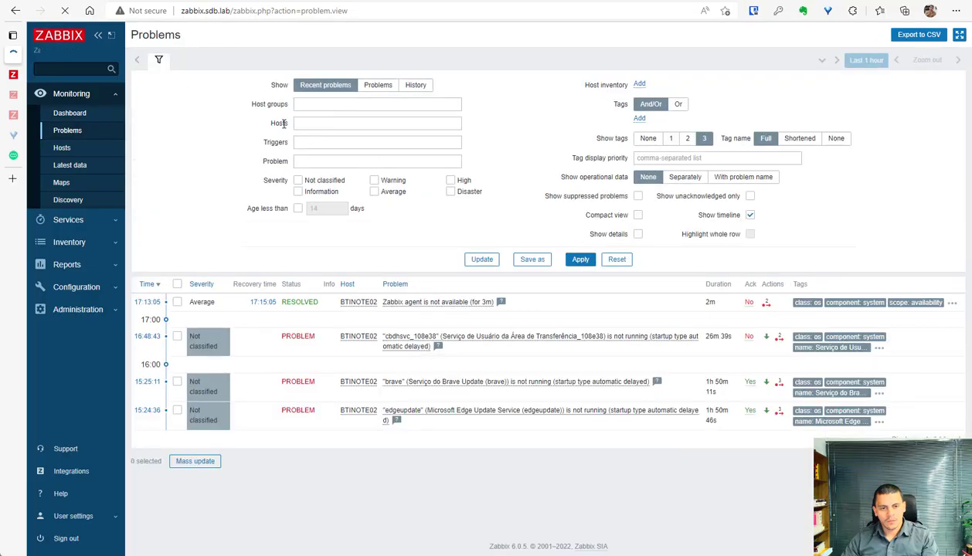
double_click(311, 335)
left_click(263, 288)
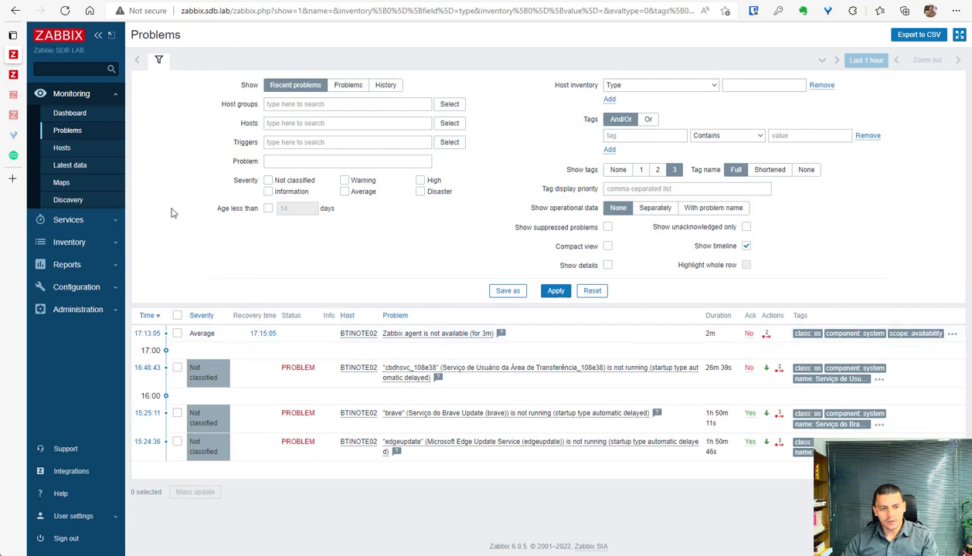
Return to the GLPI problem record for the unavailable Zabbix agent and review its updated title and description.
left_click(20, 81)
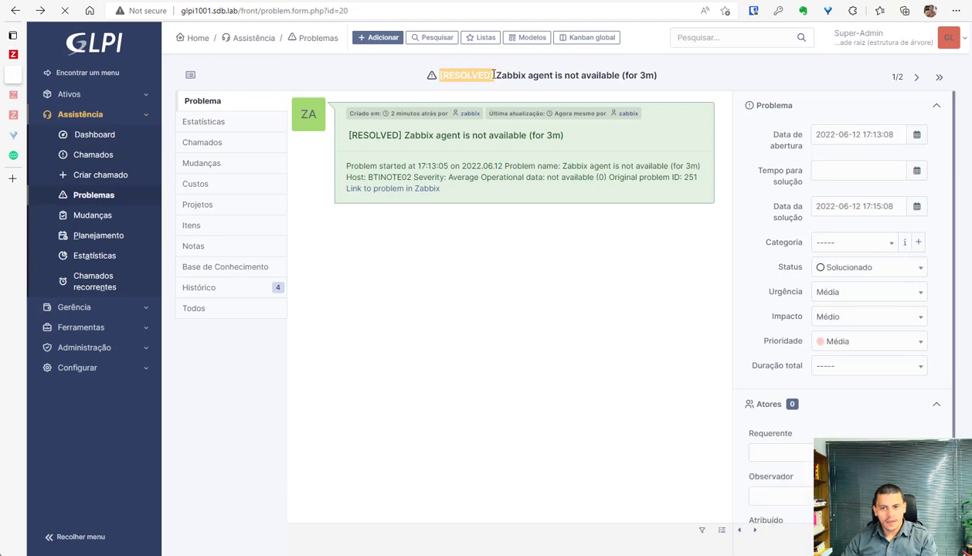
left_click(494, 75)
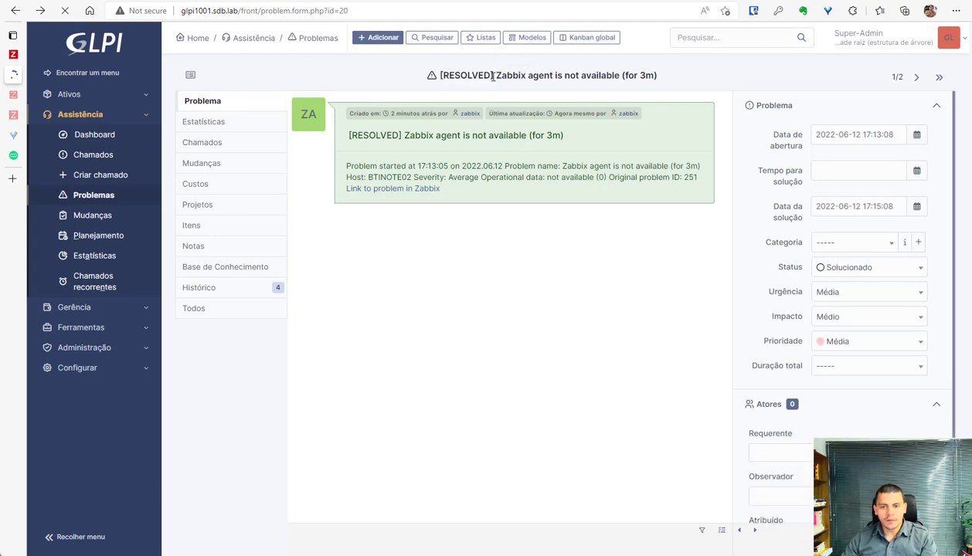
left_click_drag(497, 75, 657, 77)
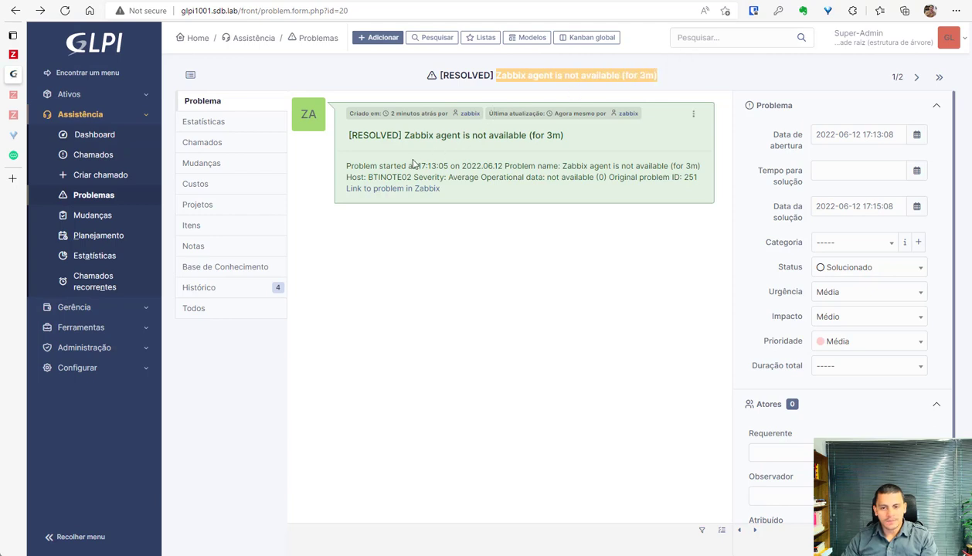
left_click_drag(417, 166, 434, 166)
left_click(480, 176)
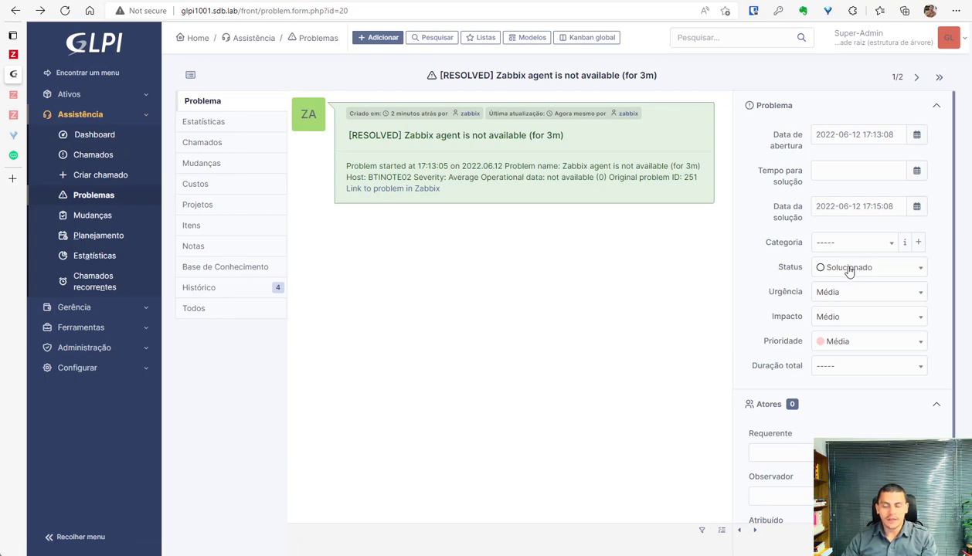
Examine the title, status and solution date changes in the GLPI problem's history, and return to its main view.
left_click(219, 294)
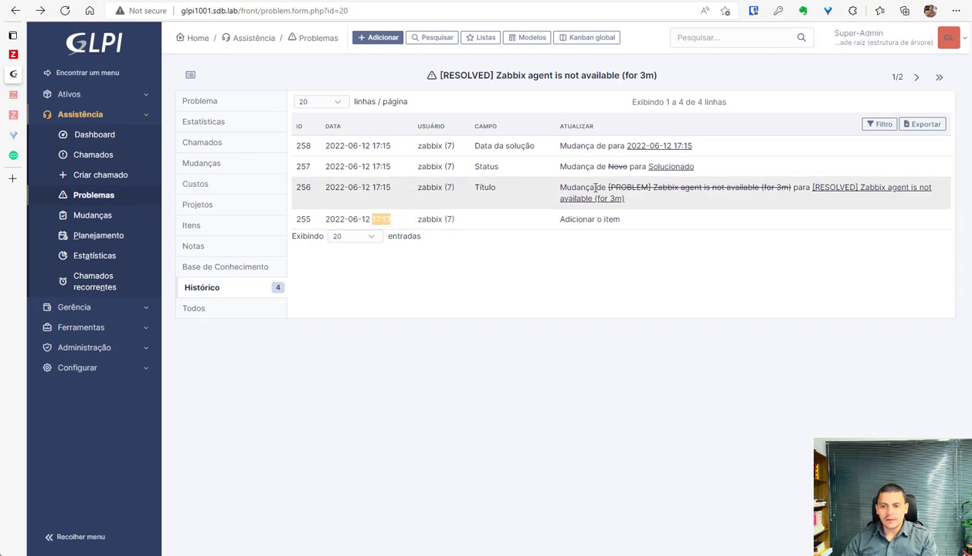
left_click_drag(569, 190, 585, 190)
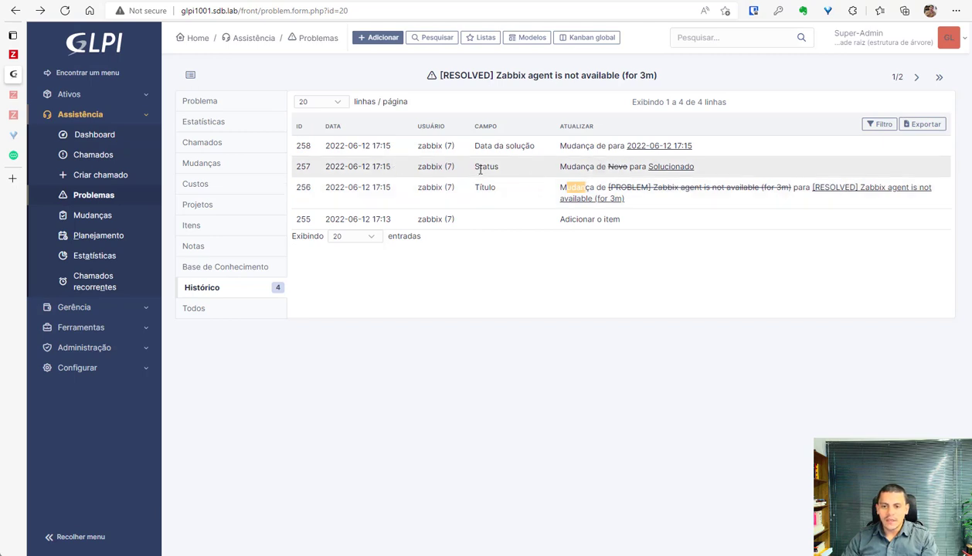
left_click_drag(618, 166, 694, 166)
left_click(561, 145)
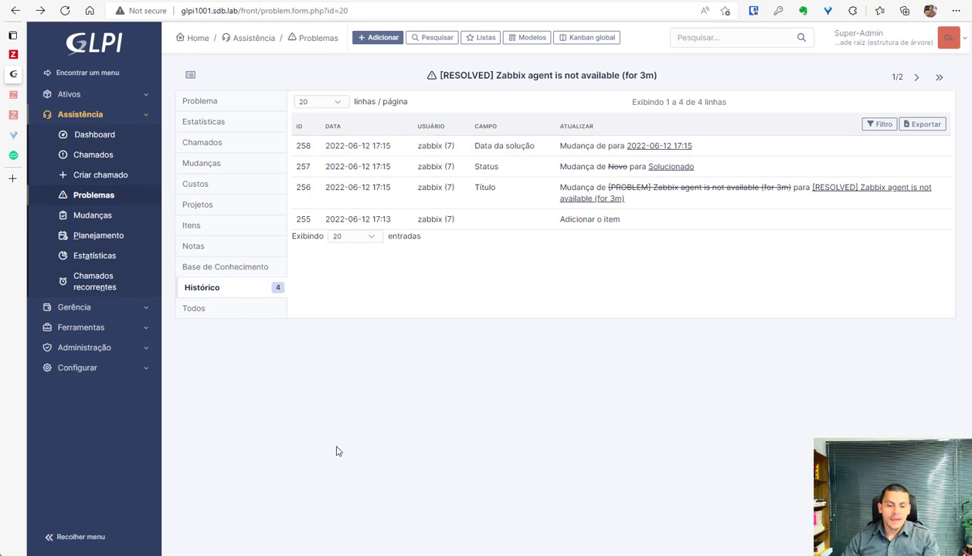
left_click(239, 102)
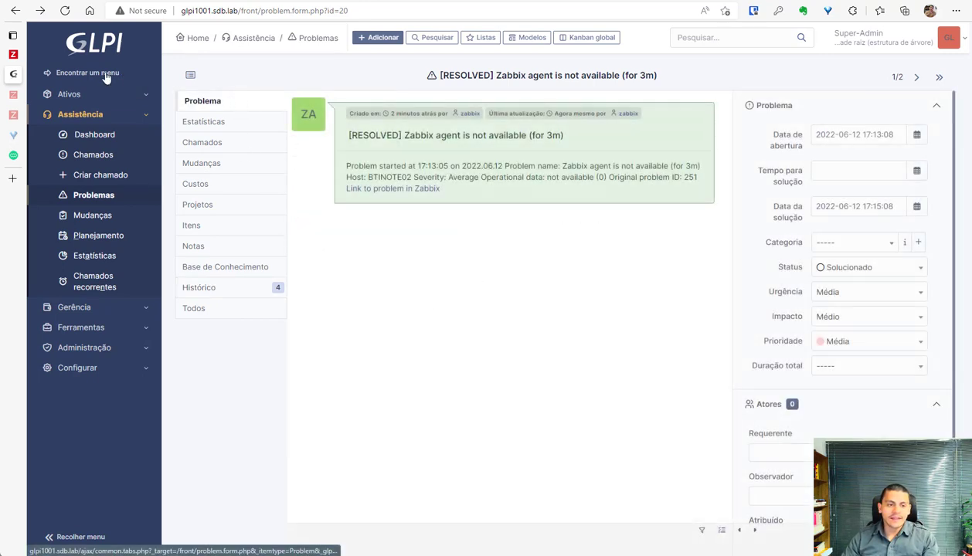
Look over the Zabbix problems list, the public repositories page and the GLPi integration guide's user permissions section.
left_click(13, 56)
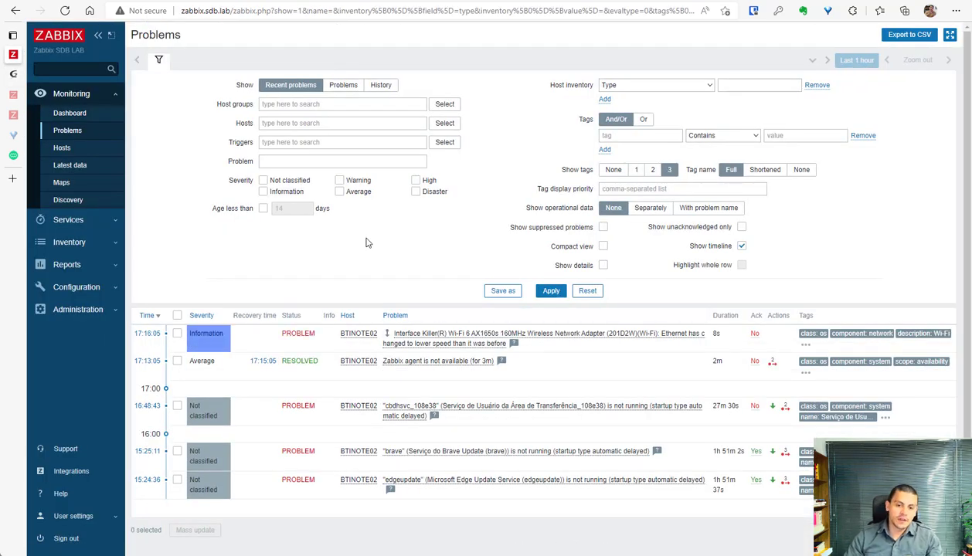
left_click(10, 116)
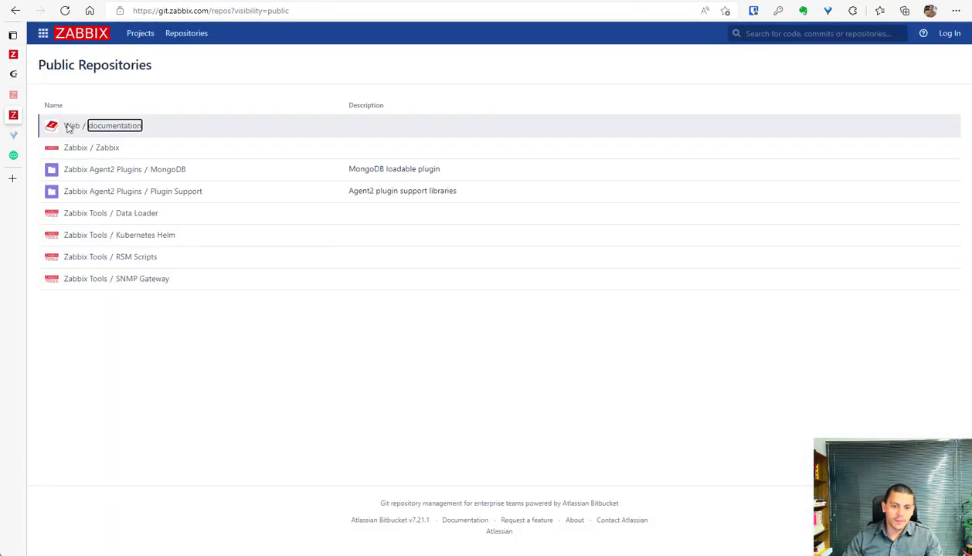
left_click(15, 95)
scroll(347, 374, "up", 10)
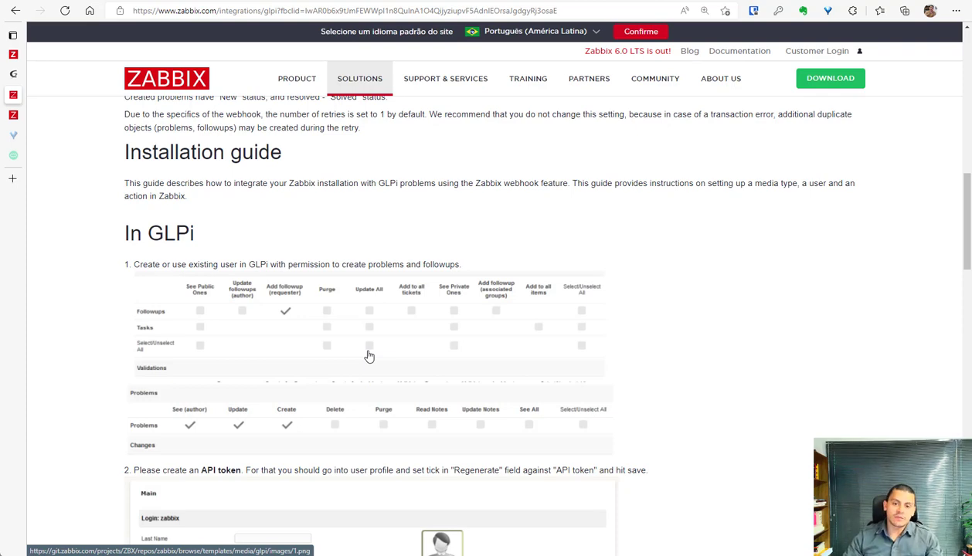
Return to the GLPI problem and examine the options for linking items and tickets (Chamados) to it.
left_click(12, 74)
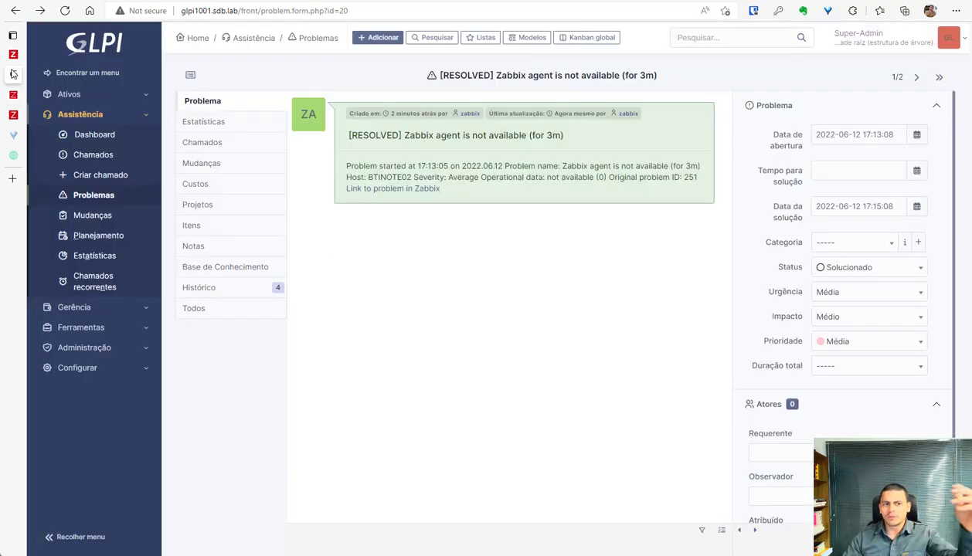
left_click(200, 228)
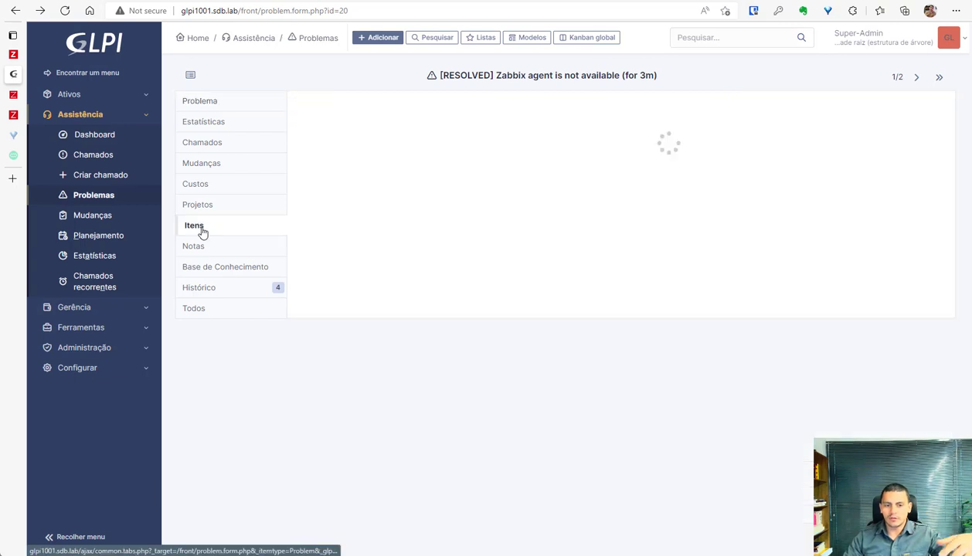
left_click(311, 137)
left_click(545, 145)
left_click(199, 143)
left_click(579, 140)
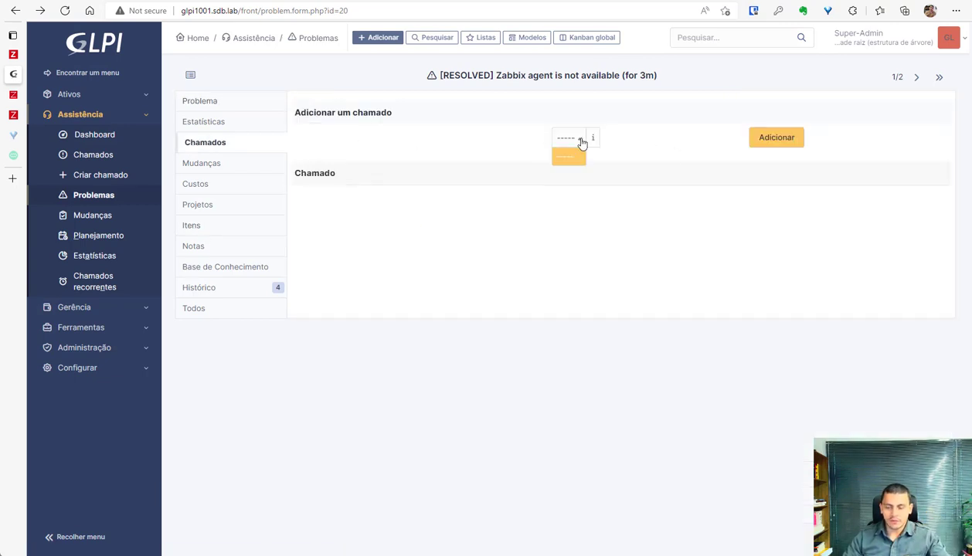
left_click(655, 144)
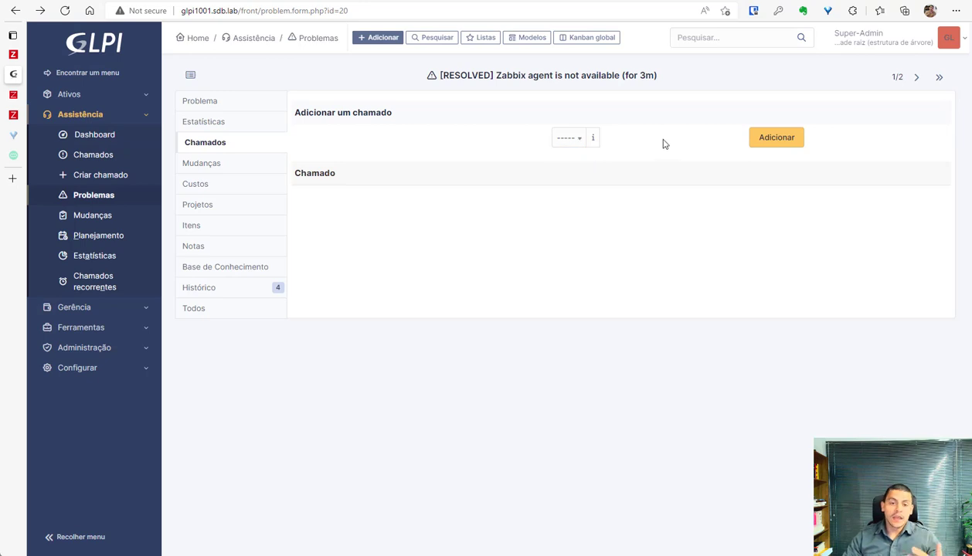
Look through the problem's ticket, cost, change and statistics sections, and return to its main view.
left_click(205, 103)
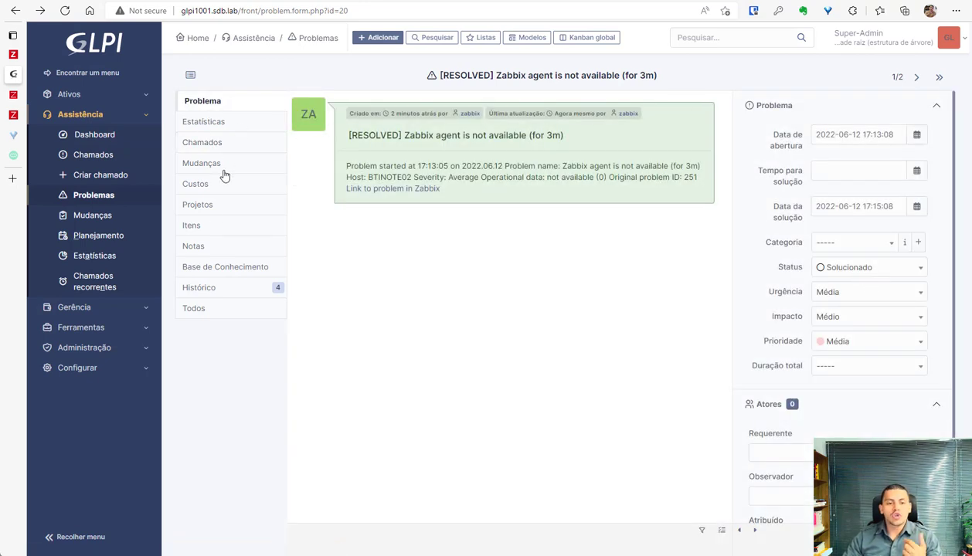
left_click(223, 146)
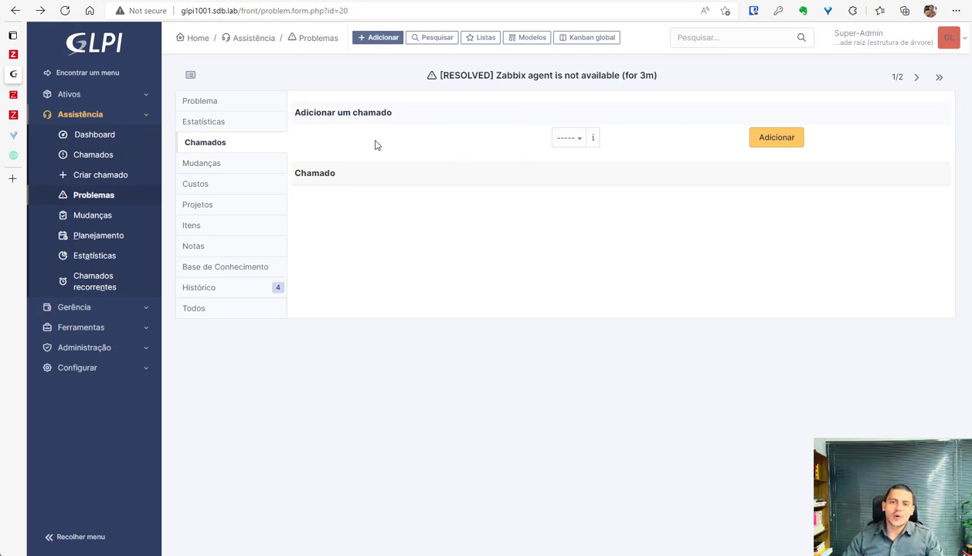
left_click(210, 185)
left_click(217, 163)
left_click(217, 142)
left_click(213, 123)
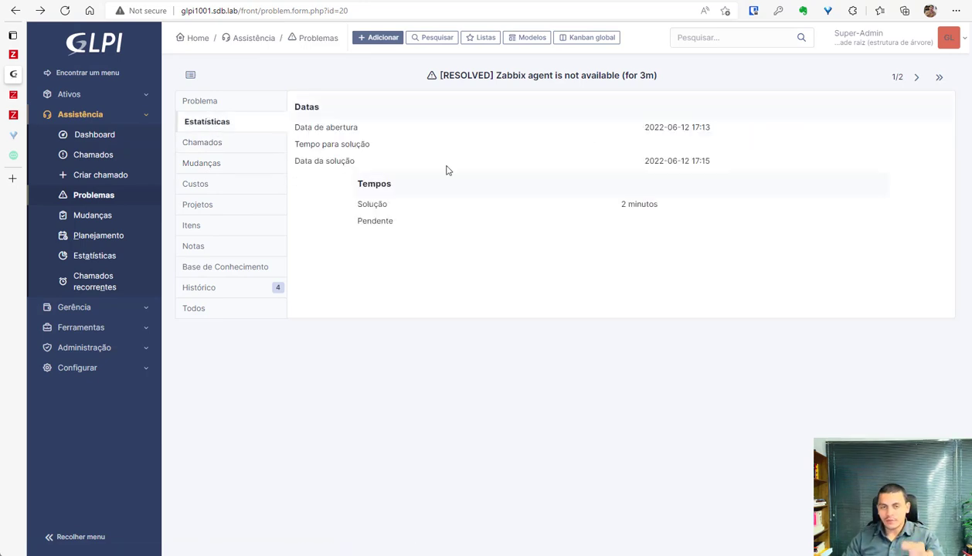
left_click(256, 102)
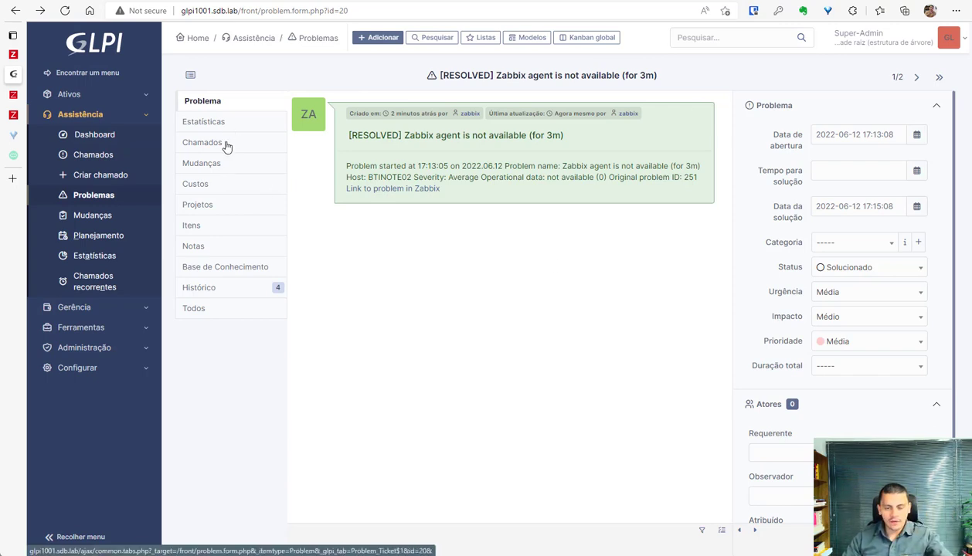
Set the status of the resolved Zabbix agent problem to Fechado and save the record.
left_click(844, 270)
scroll(847, 360, "down", 2)
left_click(857, 382)
scroll(857, 382, "down", 1)
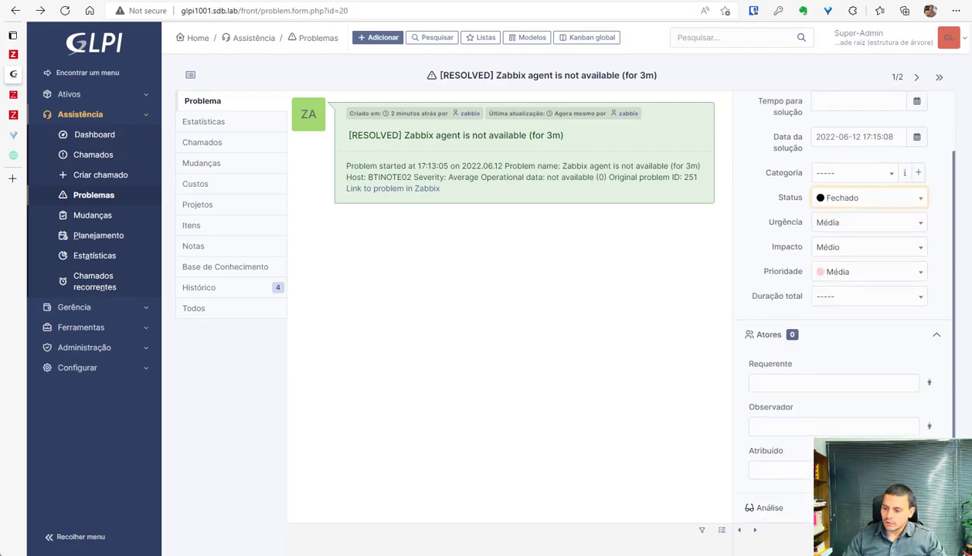
left_click(900, 531)
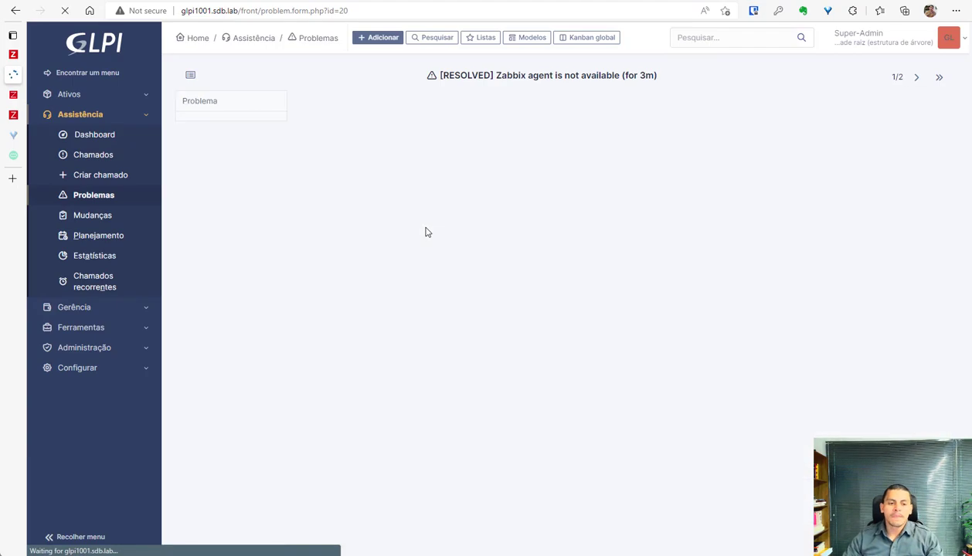